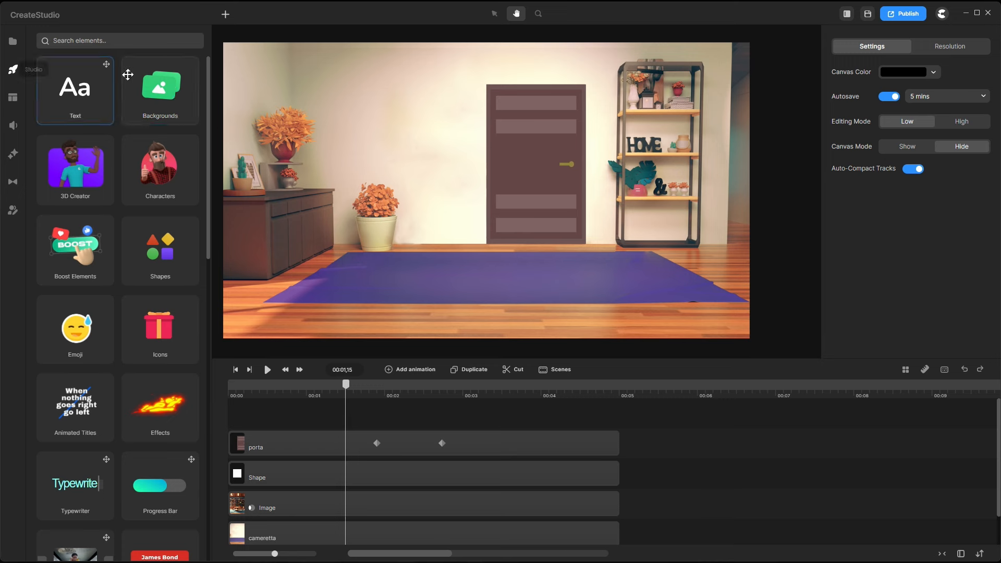
Step: Add the City View background as the uppermost layer, scale it down to 54%, and place it near the middle of the scene
left_click(157, 102)
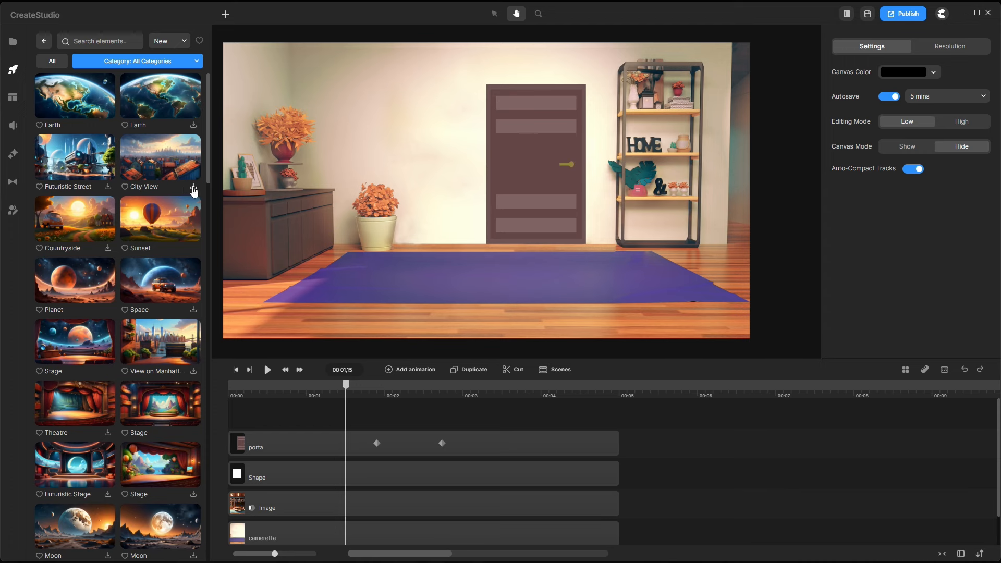
left_click_drag(154, 164, 326, 446)
left_click(355, 448)
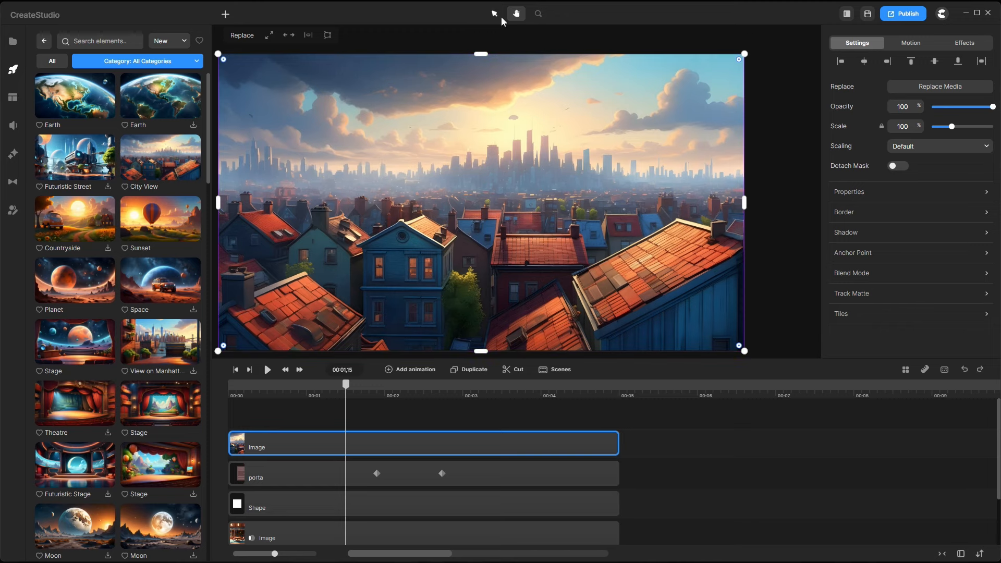
left_click(494, 13)
left_click_drag(745, 54, 440, 231)
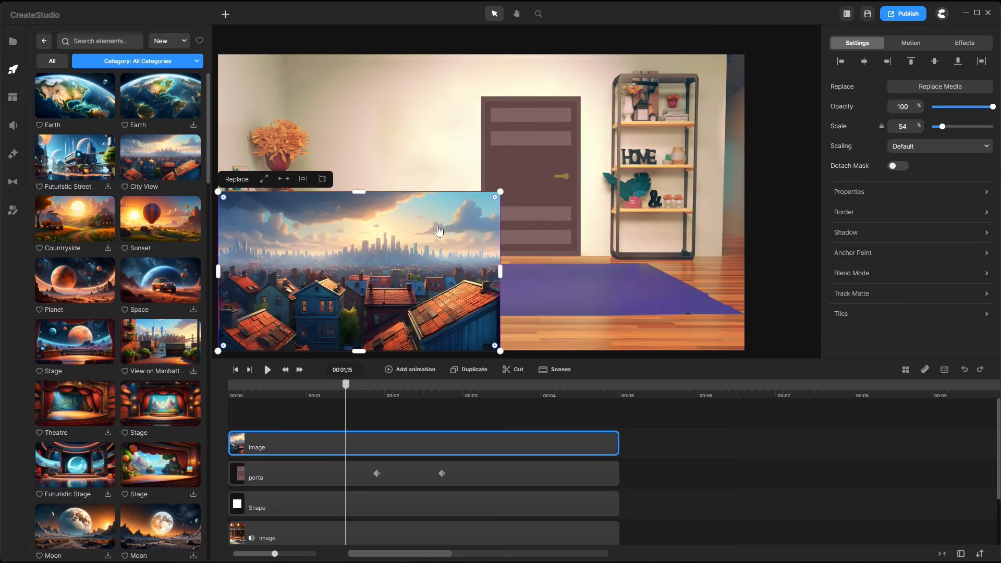
left_click_drag(368, 272, 505, 211)
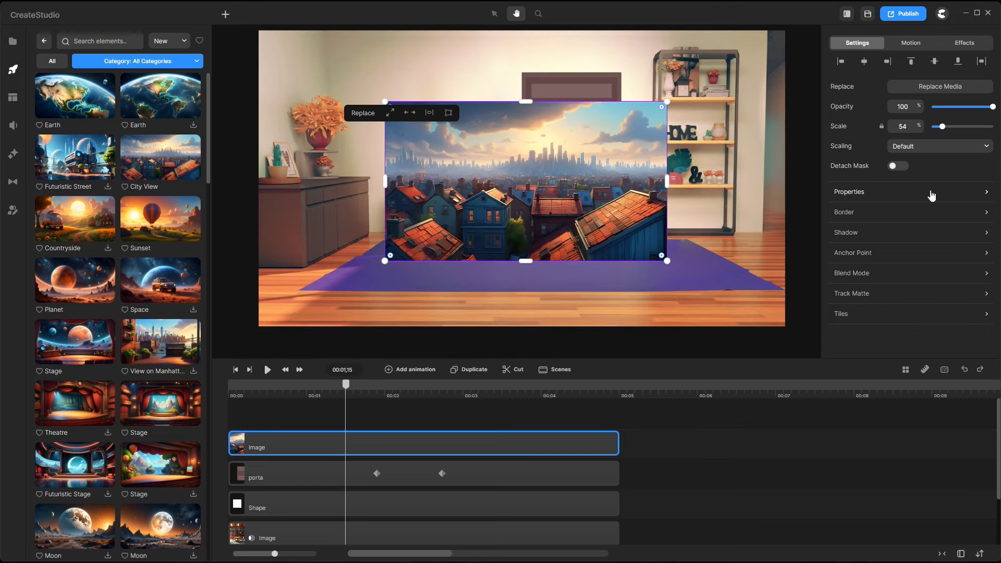
Step: Try 3D rotations of -36° on X and 36° on Y on the city image, and reset them to 0
left_click(932, 194)
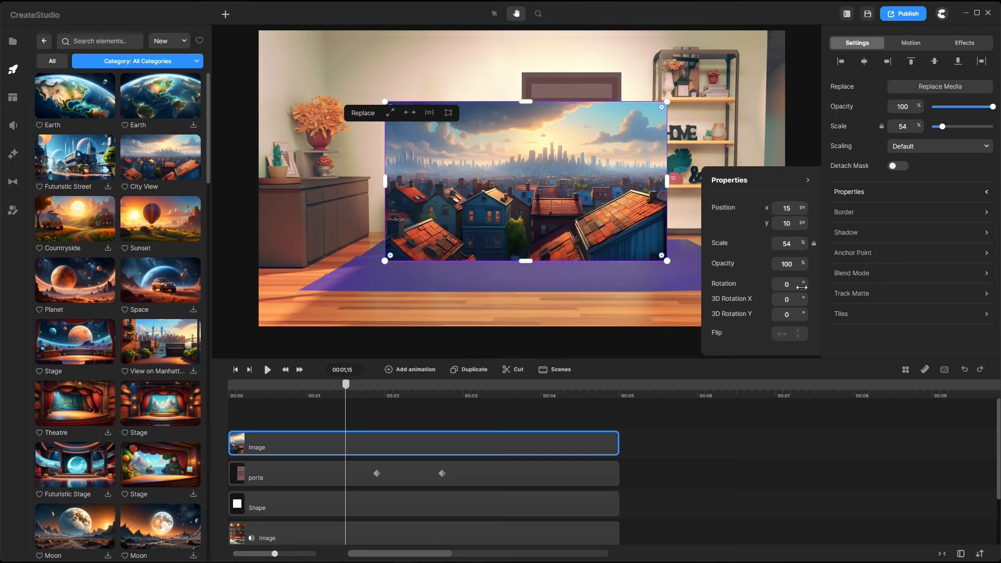
left_click_drag(805, 287, 795, 259)
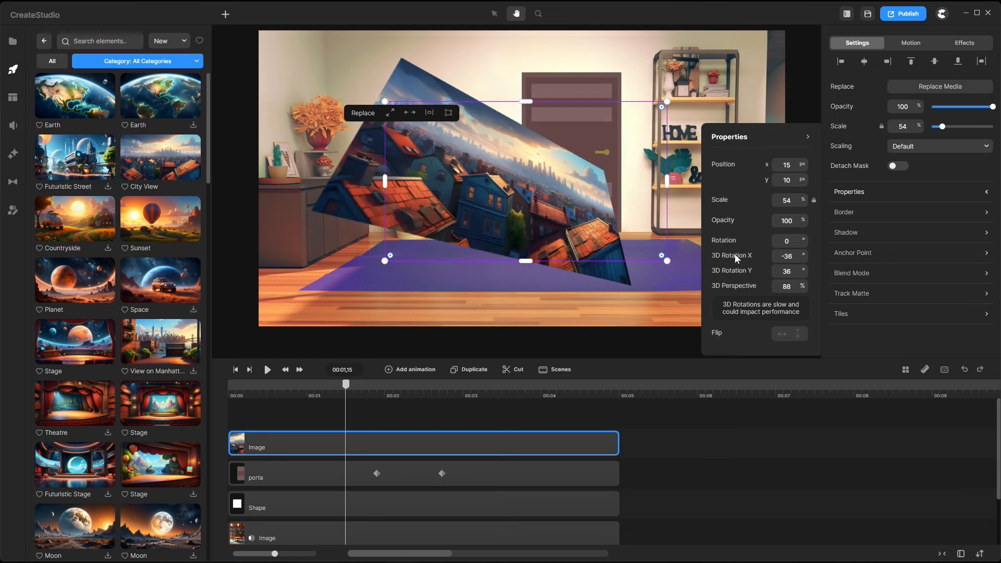
left_click(786, 256)
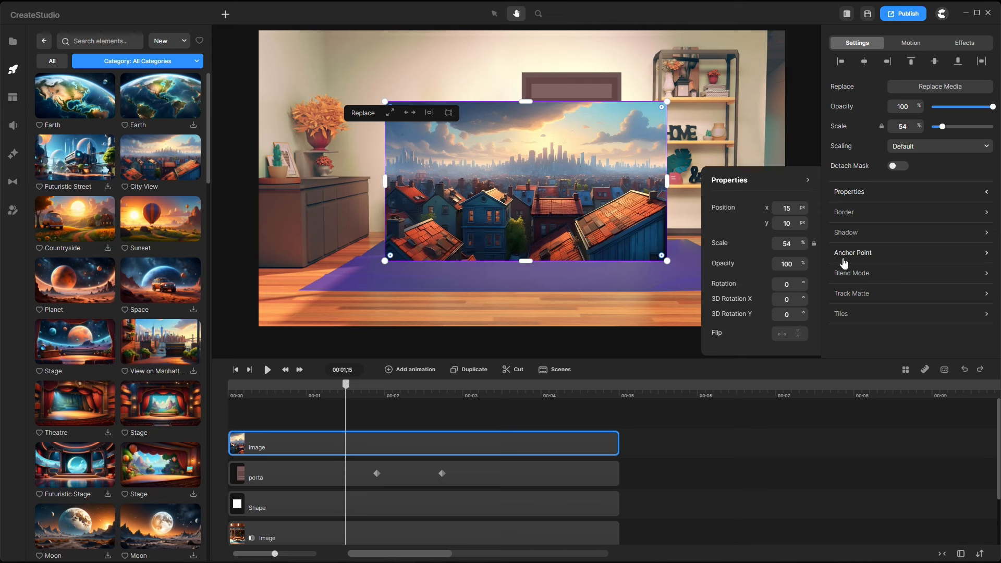
Step: Try several anchor point positions on the city image, ending with the anchor at its lower-left corner
left_click(870, 260)
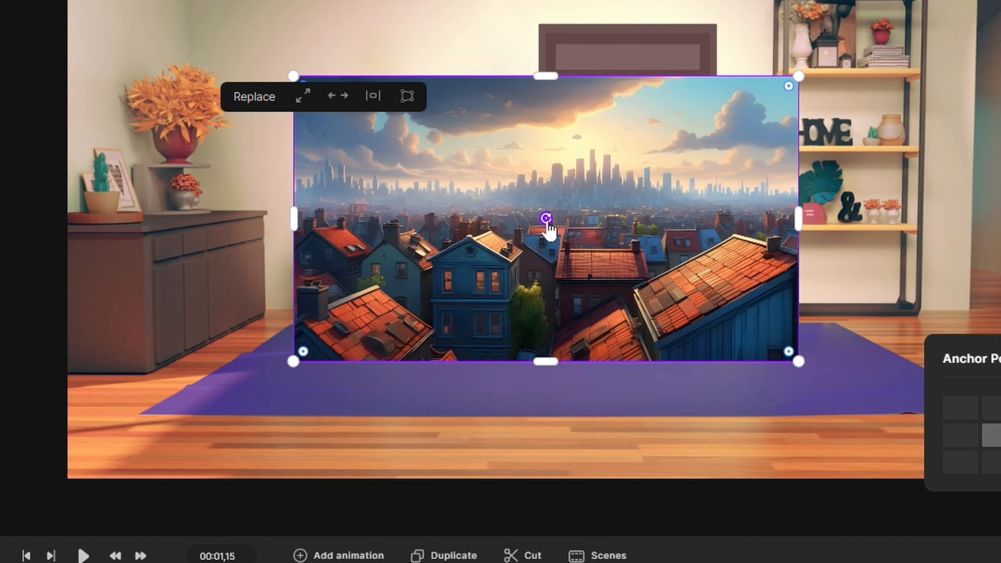
left_click_drag(547, 223, 472, 216)
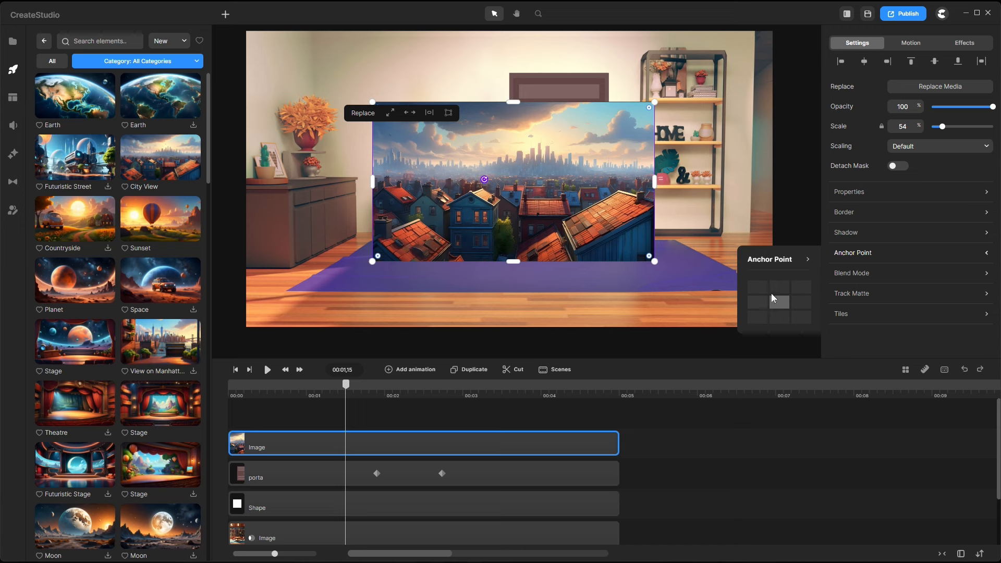
left_click(757, 302)
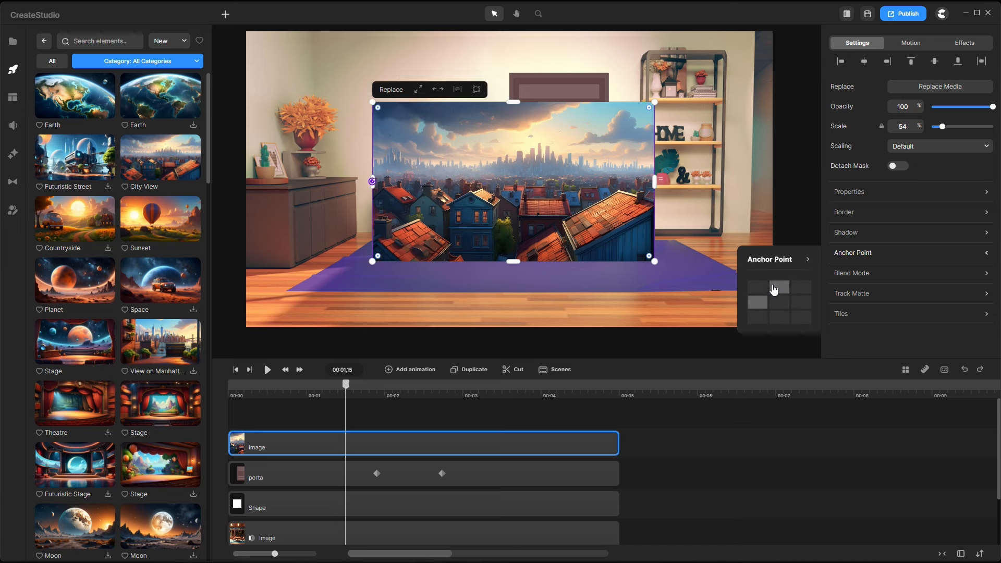
left_click(757, 287)
left_click(777, 287)
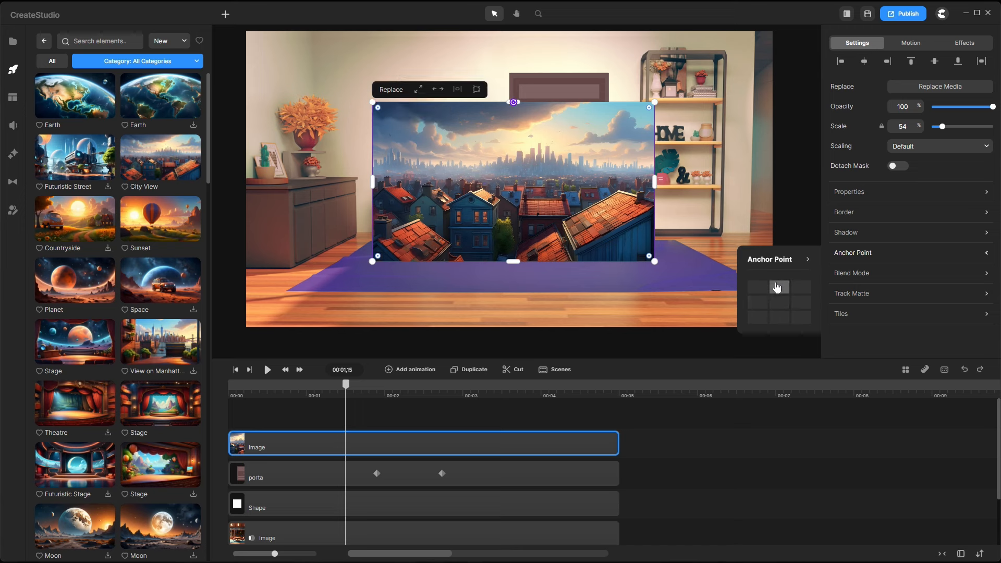
left_click(757, 317)
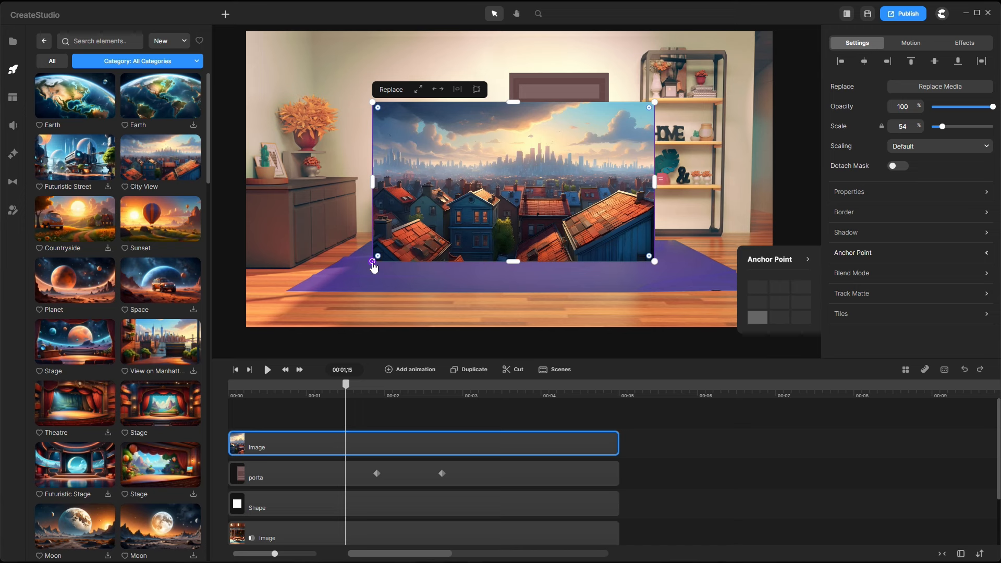
left_click(807, 259)
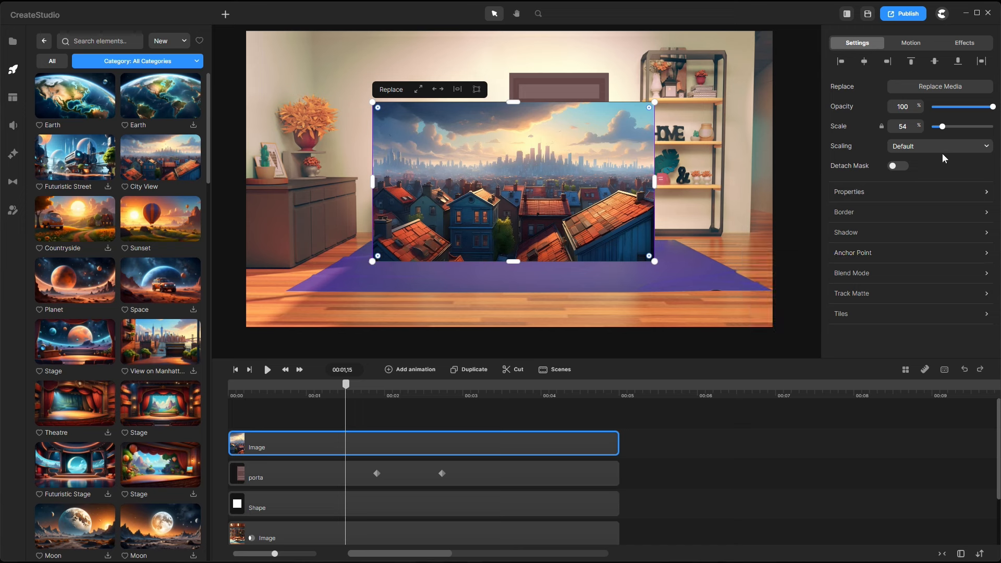
Step: Tilt the city image to 54° on 3D Rotation X and -24° on 3D Rotation Y, and delete its layer
left_click(985, 193)
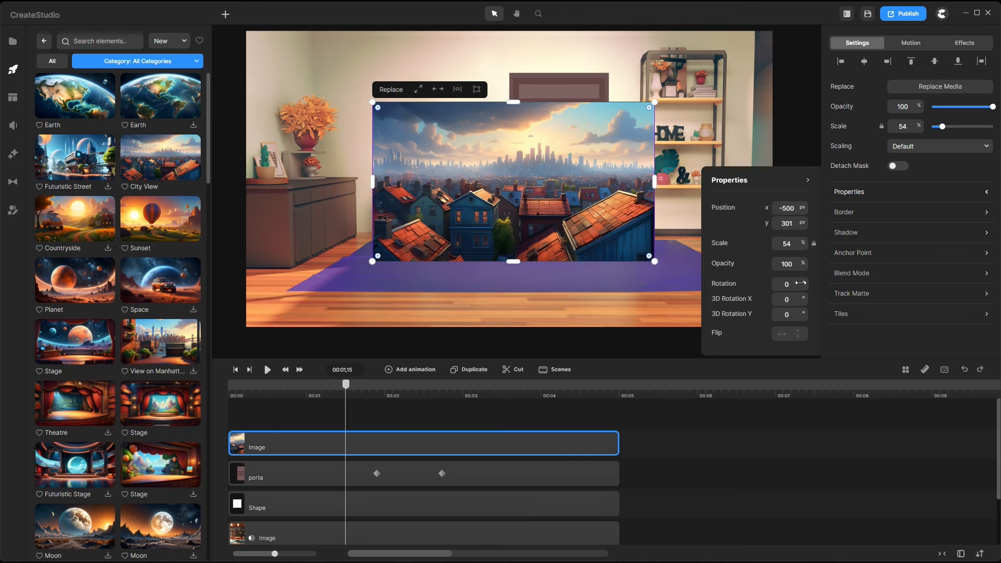
mouse_move(802, 283)
left_mouse_down()
mouse_move(793, 280)
mouse_move(807, 275)
mouse_move(793, 281)
mouse_move(821, 277)
mouse_move(800, 271)
left_mouse_up()
left_click_drag(805, 298, 809, 299)
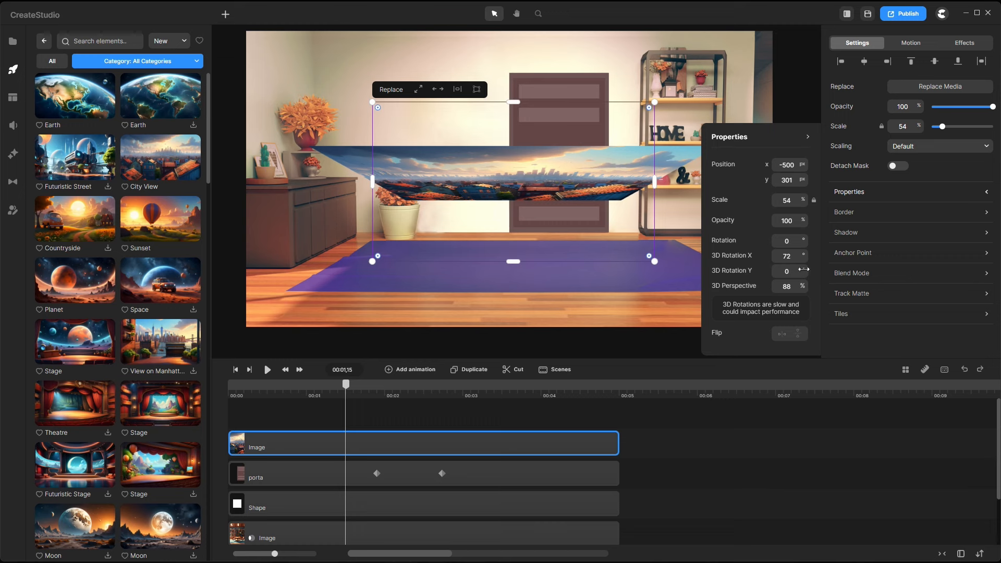
left_click_drag(807, 267, 794, 256)
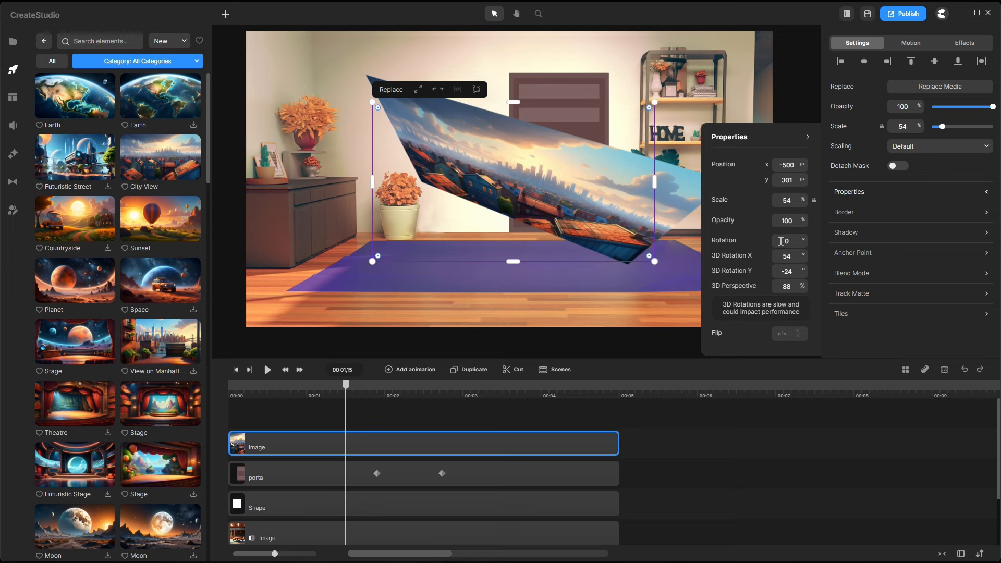
left_click_drag(799, 240, 798, 239)
key("Delete")
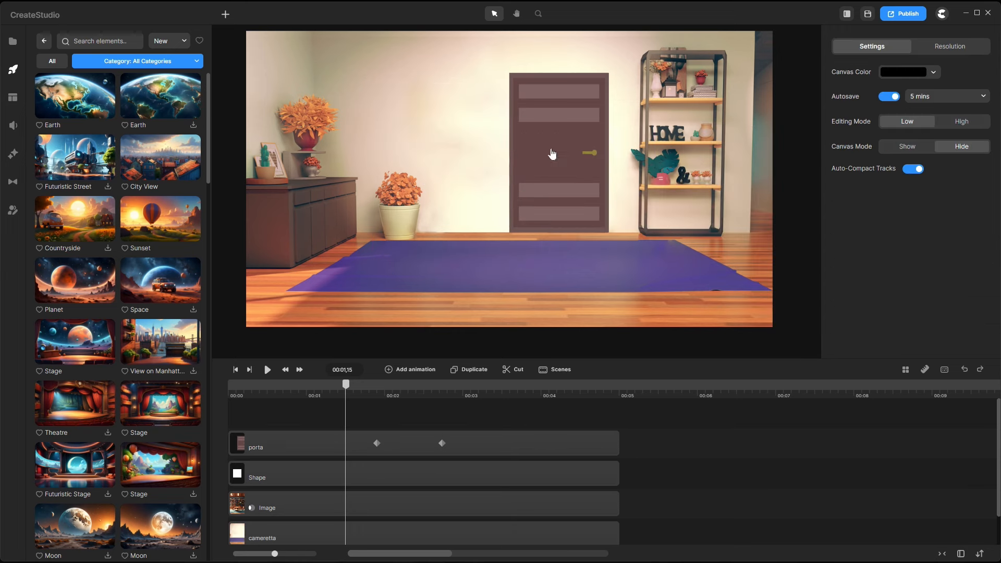
Step: Search the elements for "door", add Closed Door to the timeline, and set its 3D Rotation Y to -48°
left_click(43, 41)
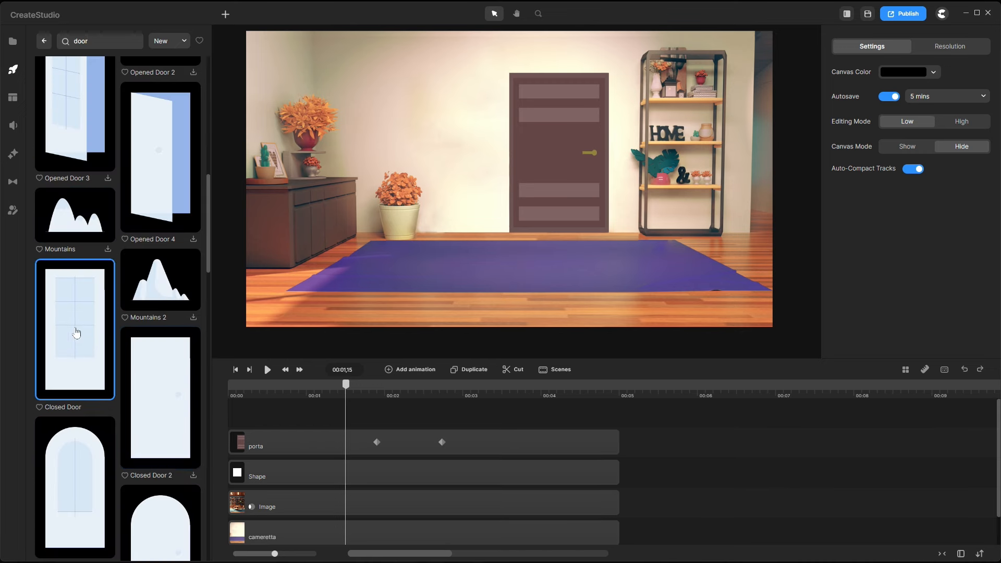
left_click_drag(77, 332, 333, 413)
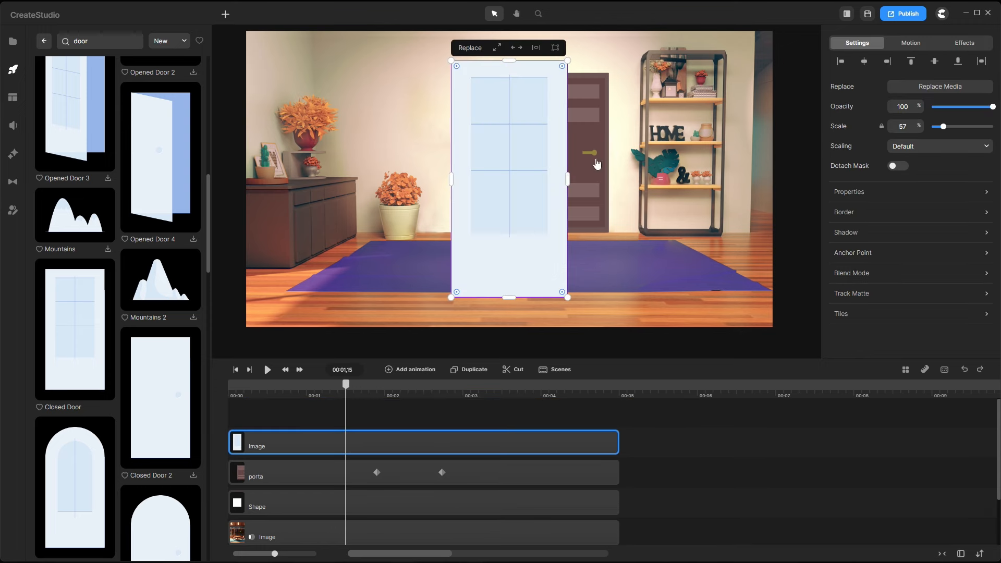
left_click(987, 193)
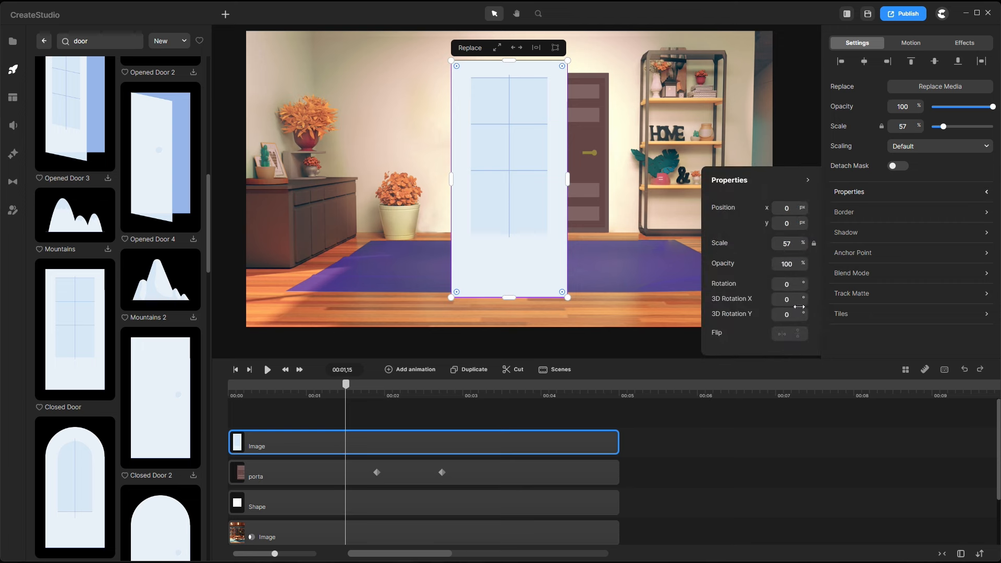
mouse_move(799, 315)
left_mouse_down()
mouse_move(807, 315)
mouse_move(795, 314)
left_mouse_up()
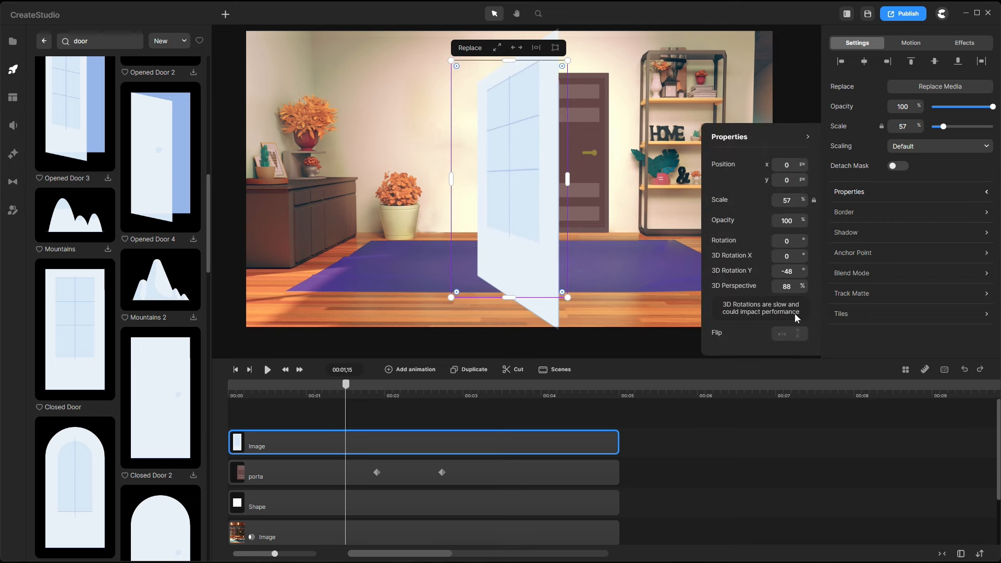
Step: Scale the white door to 47% and move it over the brown door, at about x 100, y -96 px
left_click_drag(543, 226, 599, 212)
left_click_drag(626, 285, 604, 242)
left_click_drag(577, 196, 554, 200)
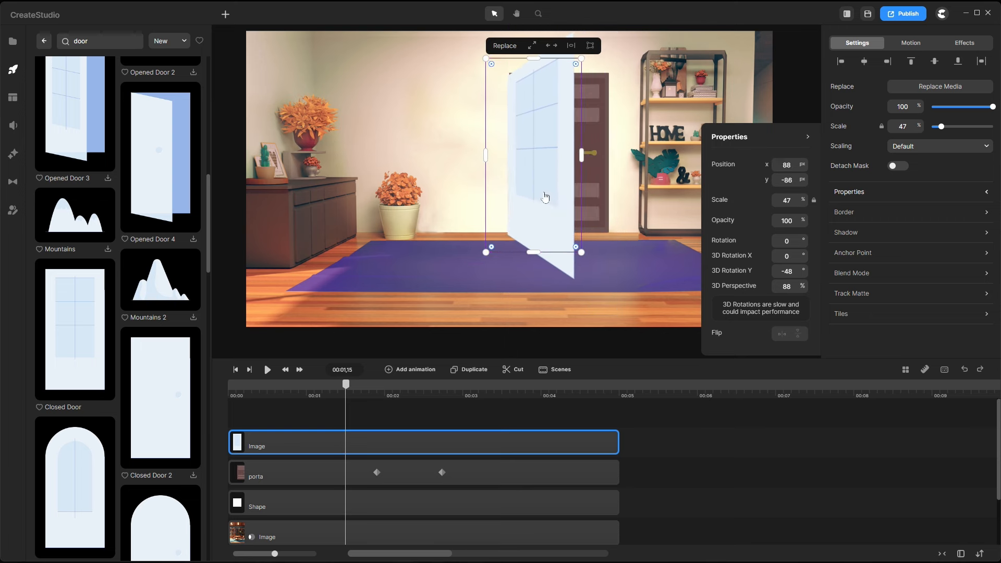
left_click_drag(554, 139, 552, 139)
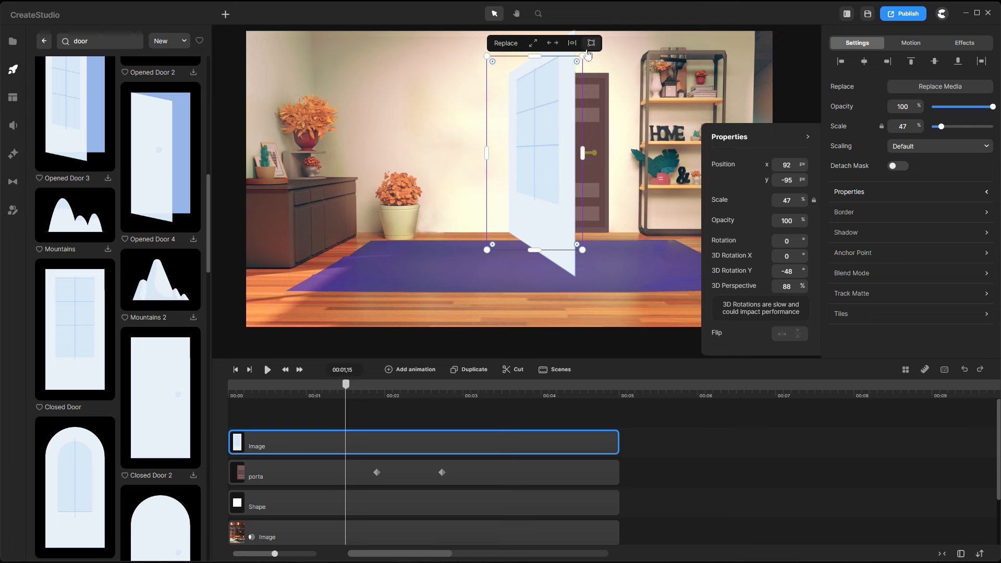
mouse_move(529, 135)
left_mouse_down()
mouse_move(539, 134)
mouse_move(529, 133)
left_mouse_up()
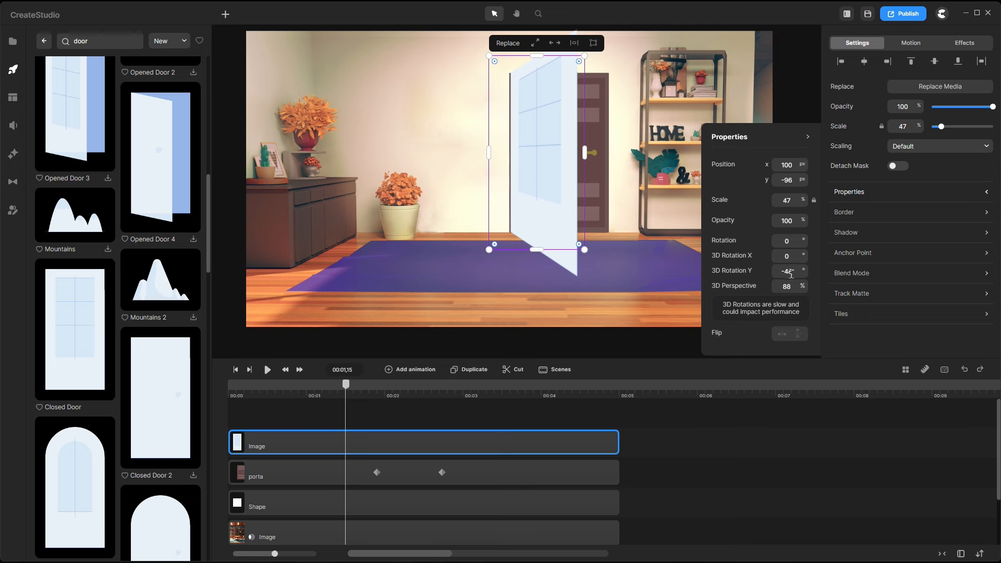
Step: Try 3D Rotation Y values of -24° and -30° on the white door, and delete its layer
left_click_drag(800, 271, 802, 269)
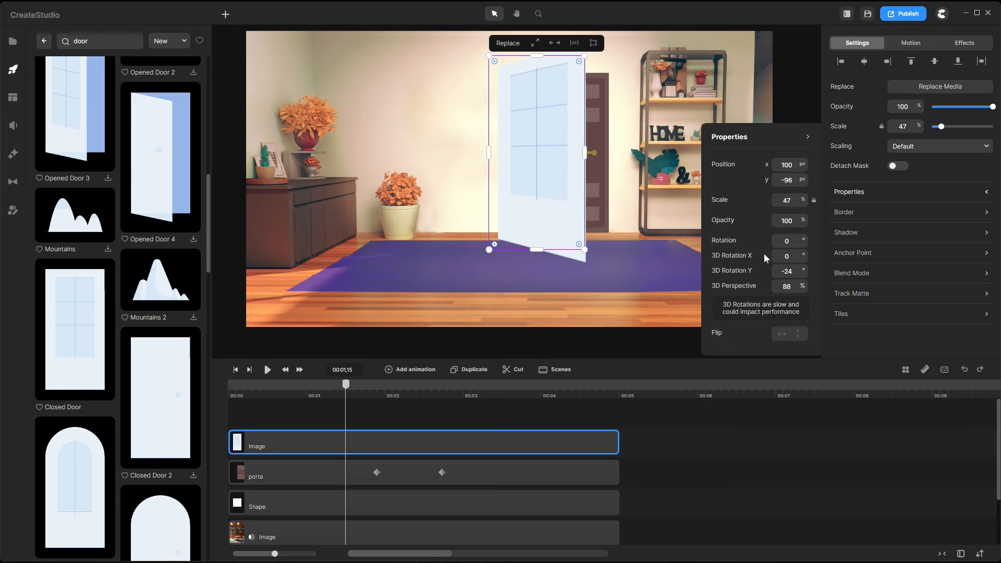
left_click_drag(803, 273, 803, 272)
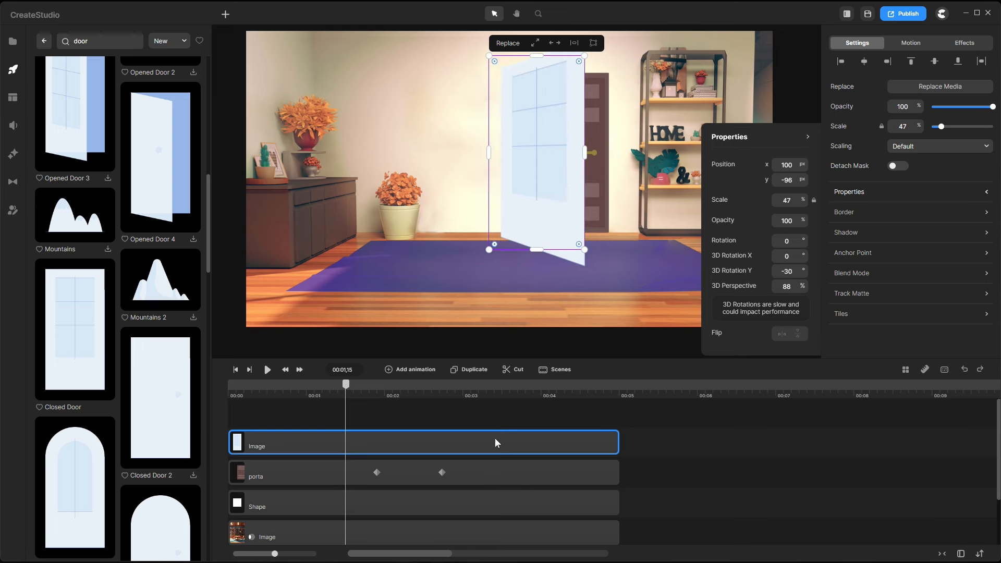
key("Delete")
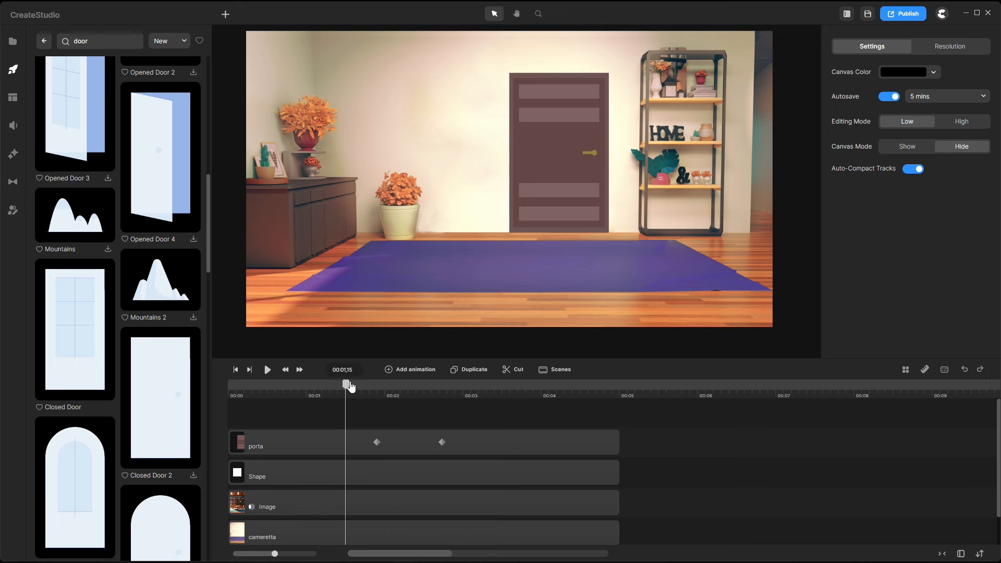
Step: Play the door-opening animation from 00:00,05 and scrub back to 00:02,18 to examine the open door
left_click_drag(347, 388, 242, 386)
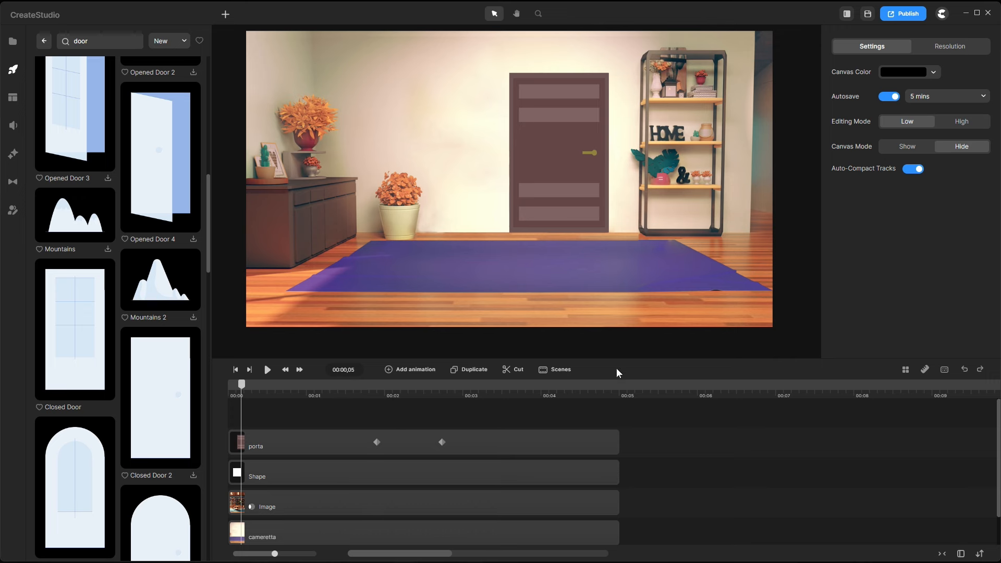
key("space")
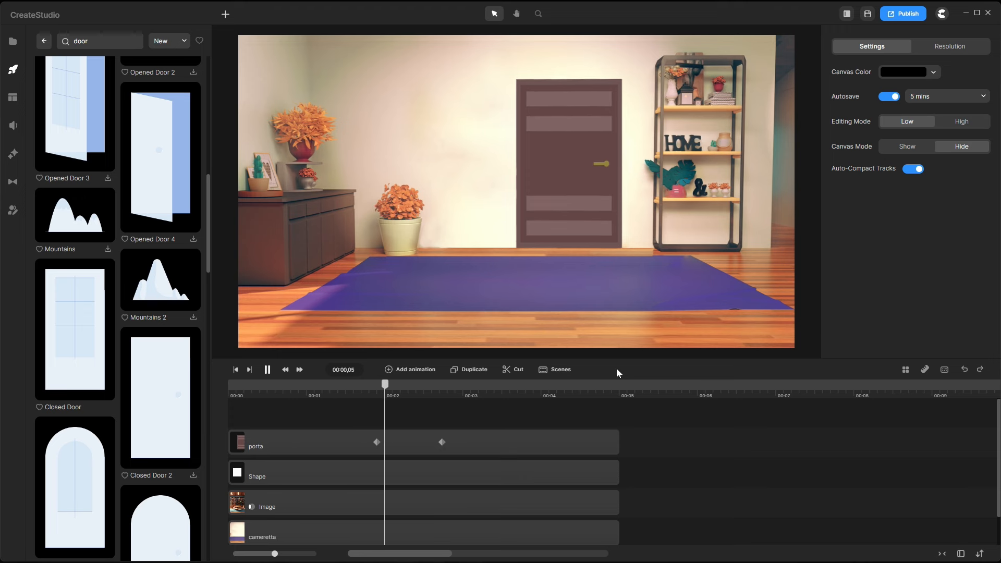
key("space")
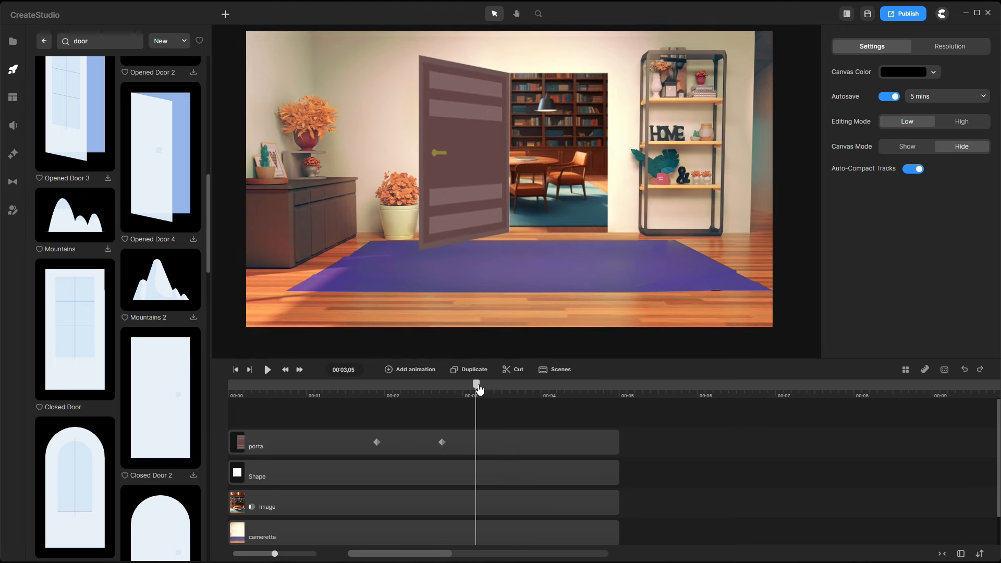
left_click_drag(479, 388, 432, 384)
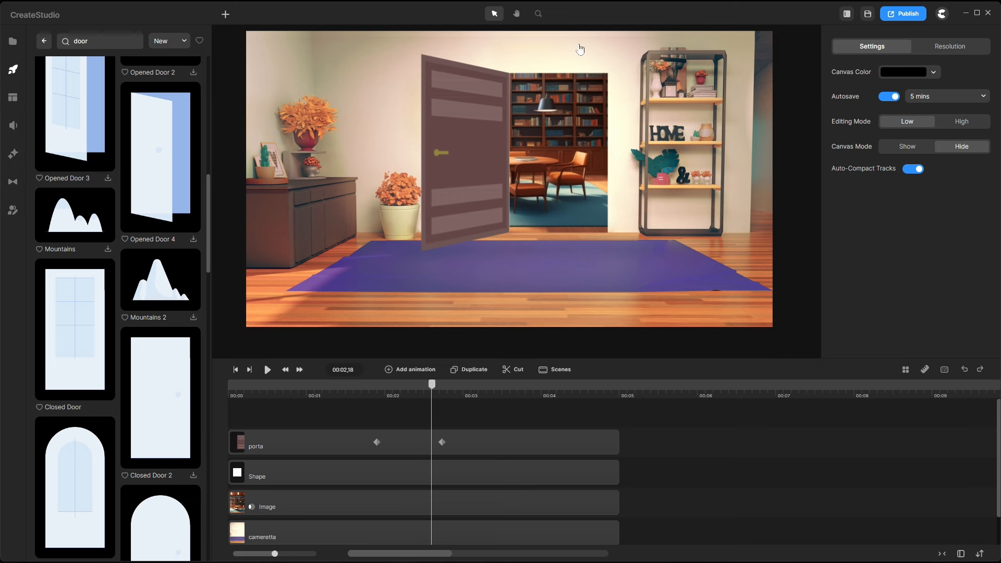
Step: Reposition the library image behind the open door using its position properties
left_click(446, 505)
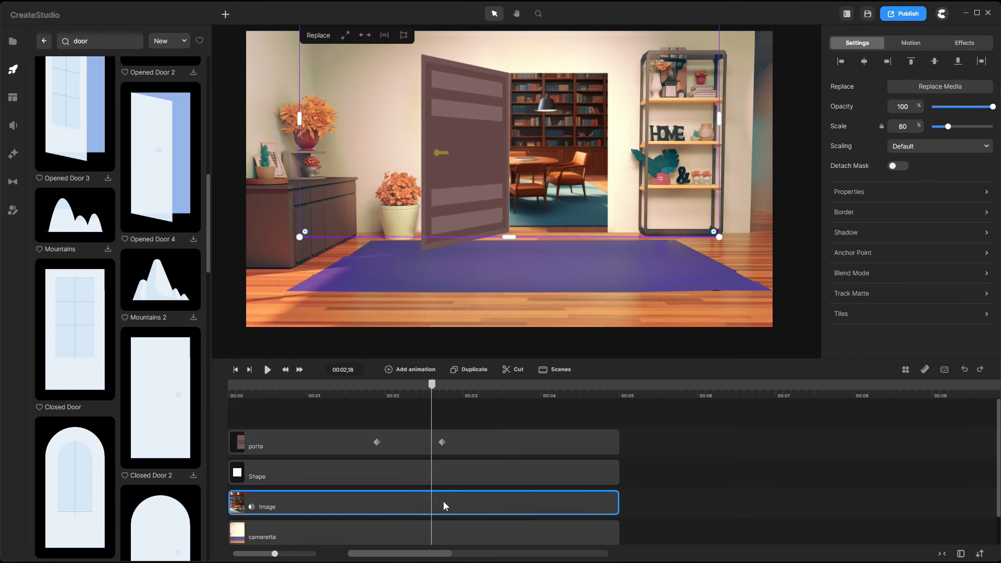
left_click(987, 195)
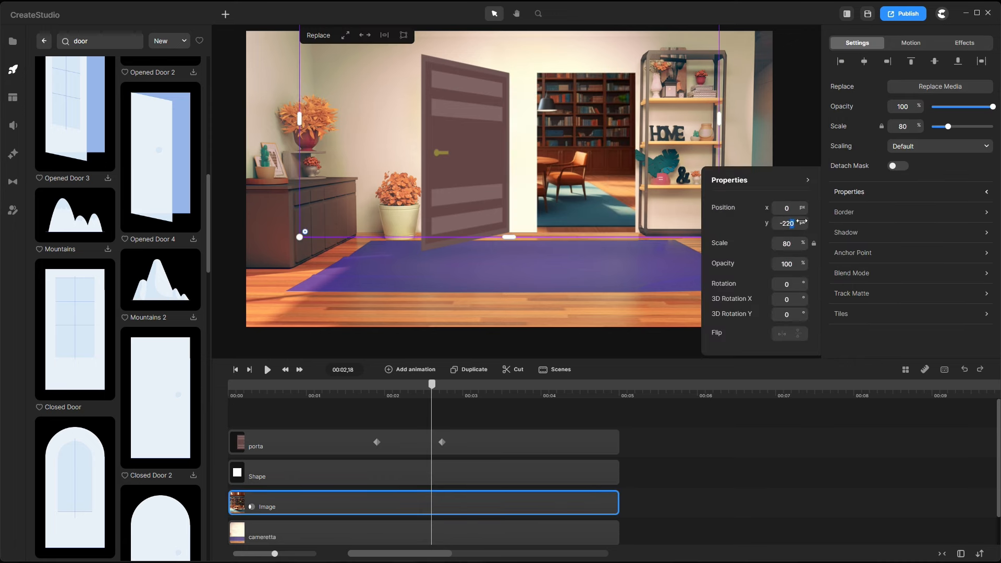
mouse_move(802, 221)
left_mouse_down()
mouse_move(793, 222)
mouse_move(803, 221)
mouse_move(800, 210)
mouse_move(824, 211)
mouse_move(797, 208)
left_mouse_up()
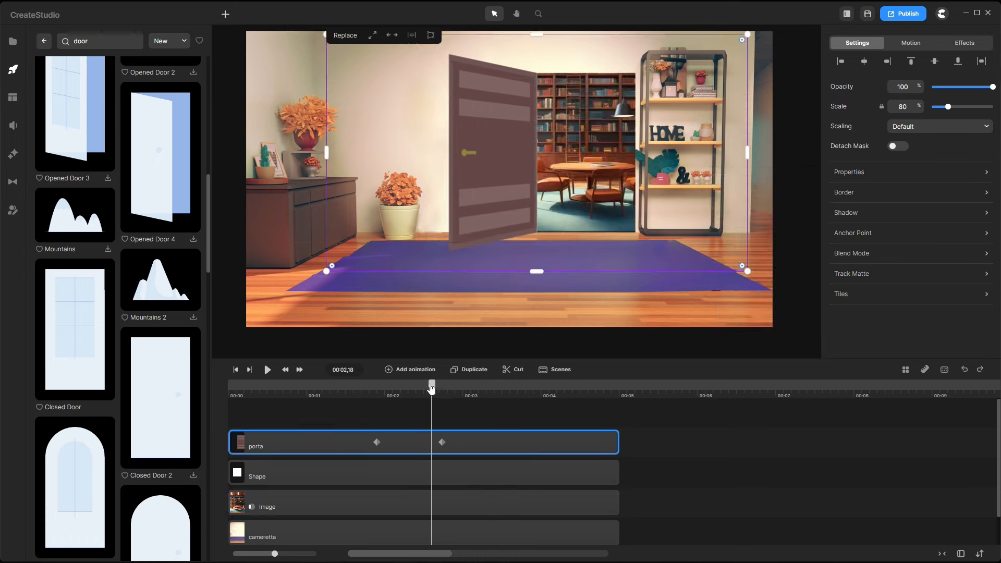
Step: Select the porta layer's second keyframe at 00:02,22 and examine the door's 3D Rotation Y setting there
mouse_move(431, 386)
left_mouse_down()
mouse_move(399, 386)
mouse_move(441, 387)
left_mouse_up()
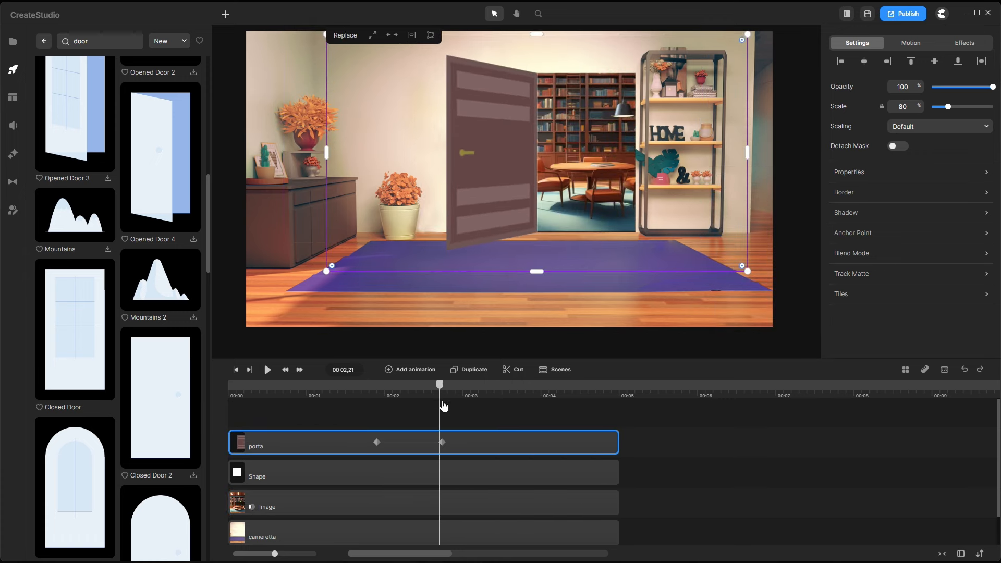
left_click(441, 443)
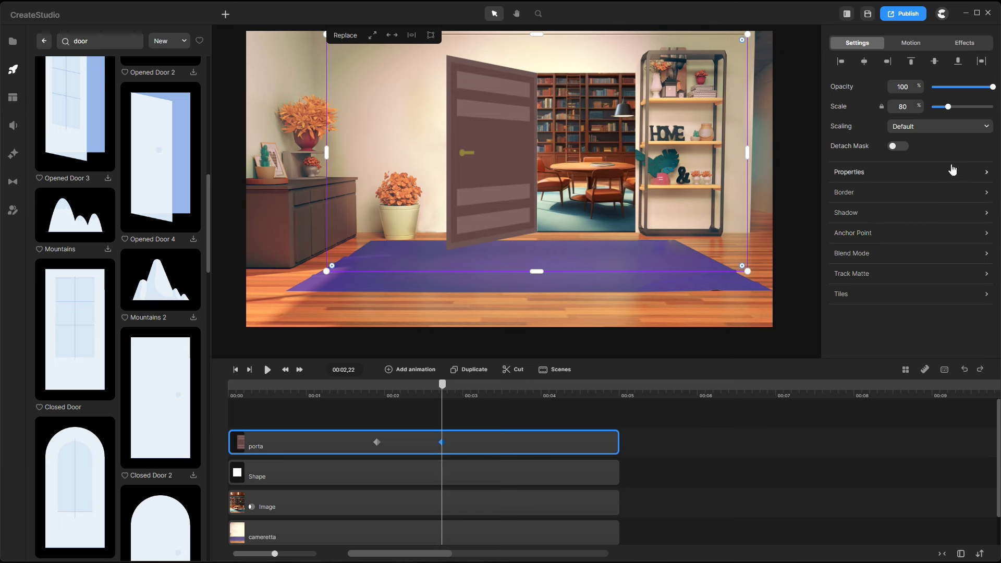
left_click(984, 173)
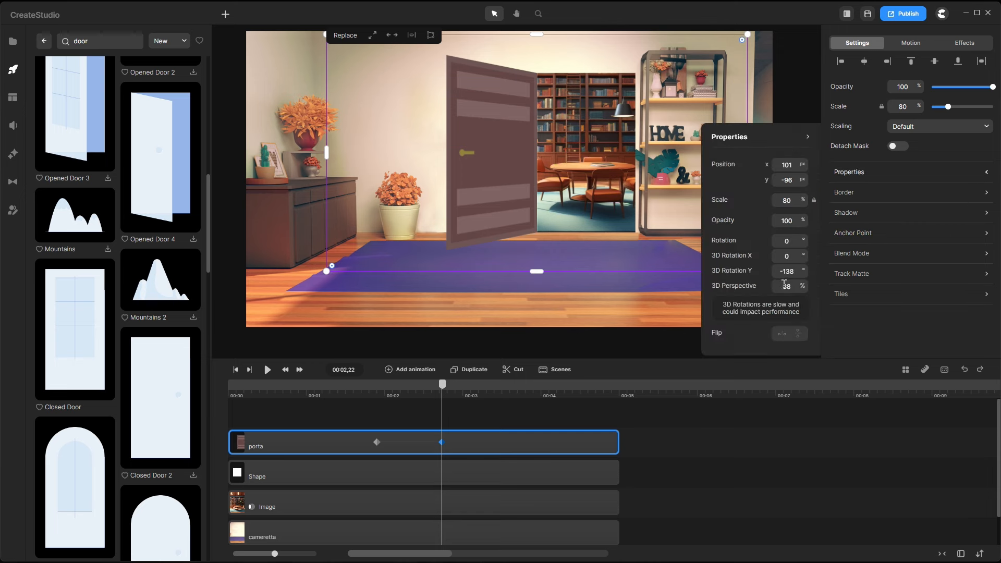
left_click_drag(803, 271, 840, 282)
left_click(806, 418)
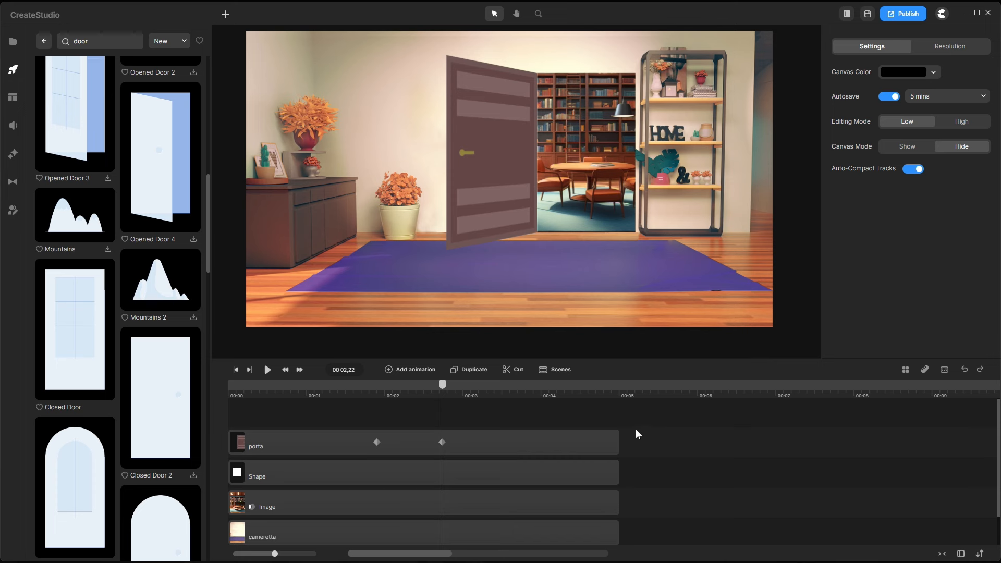
Step: Place the Closed Door element on the timeline at 00:05,15, scale it to 51%, and move it slightly right of the canvas centre
left_click(658, 394)
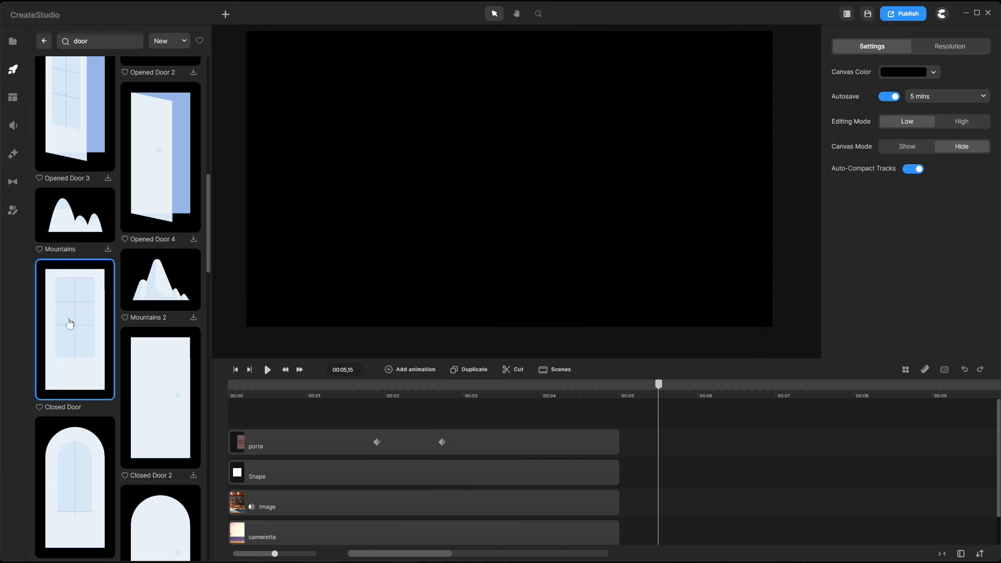
left_click_drag(67, 324, 675, 472)
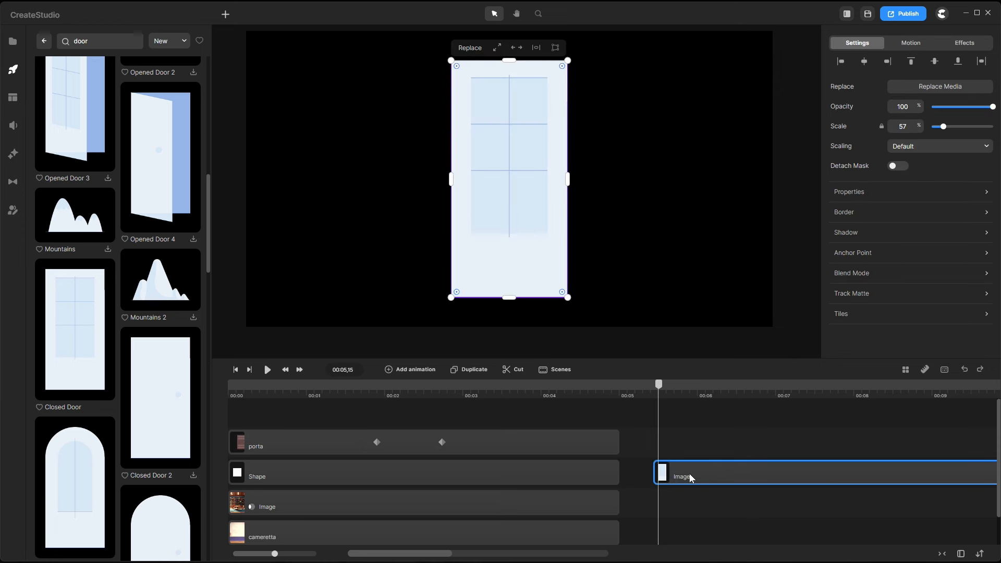
left_click_drag(567, 59, 561, 72)
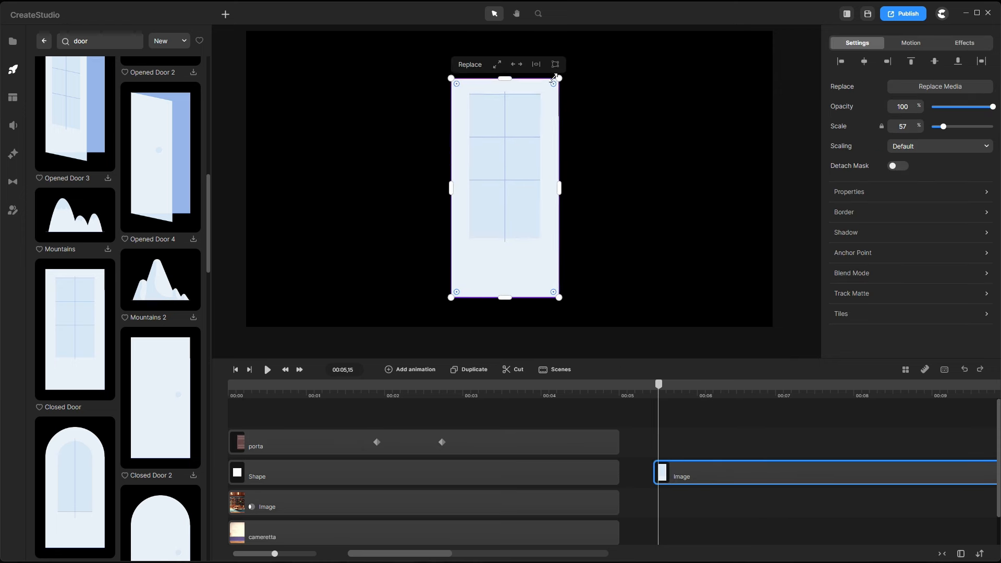
left_click_drag(485, 163, 529, 152)
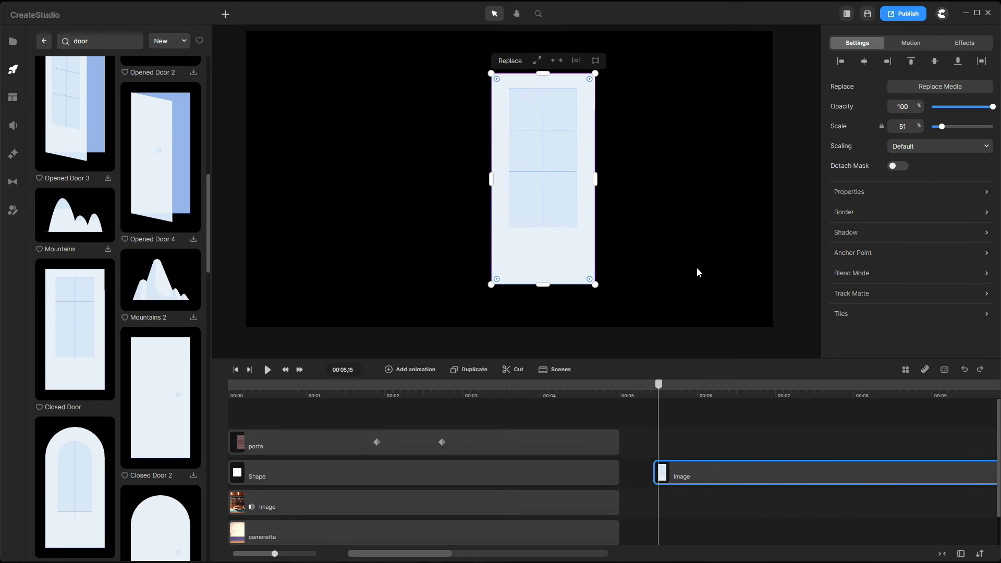
Step: Set the white door's anchor point to its middle-left edge and try a 3D Rotation Y of about 72°
left_click(959, 253)
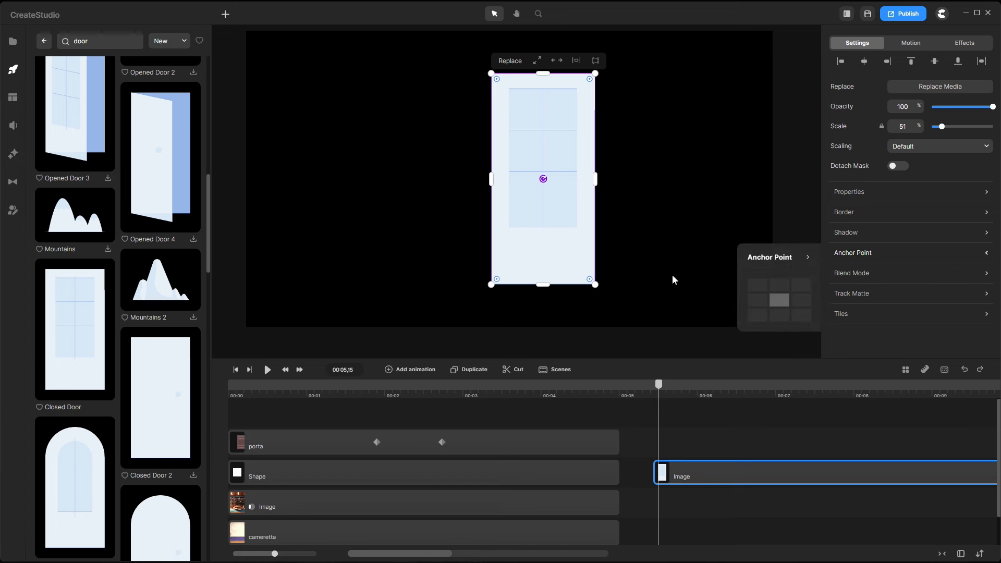
left_click(757, 301)
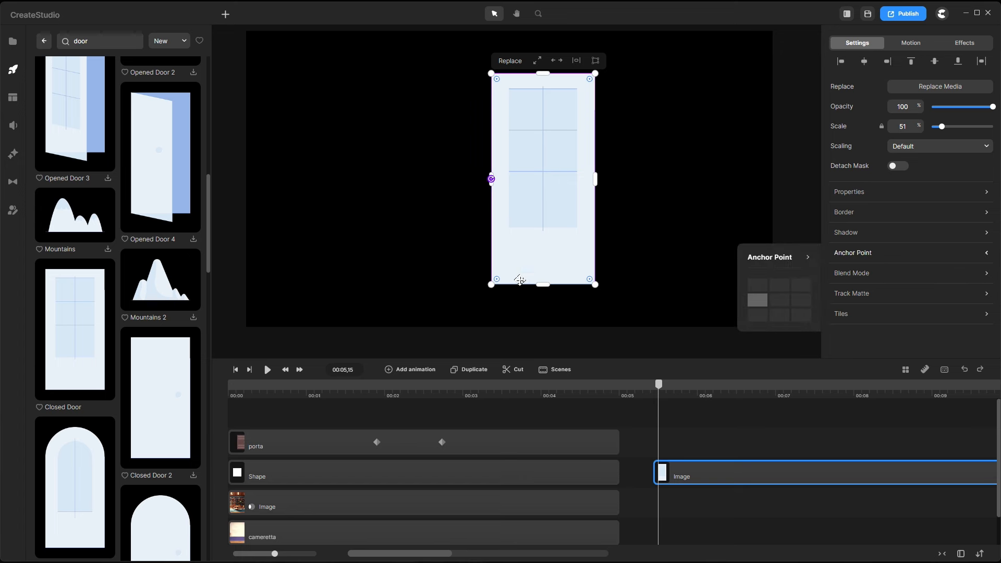
left_click(985, 192)
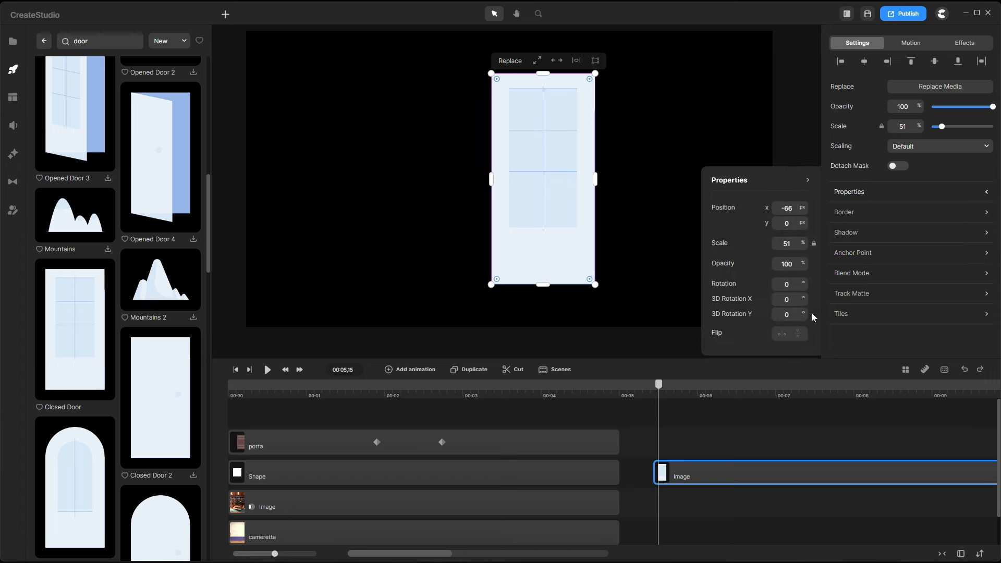
left_click_drag(804, 314, 811, 316)
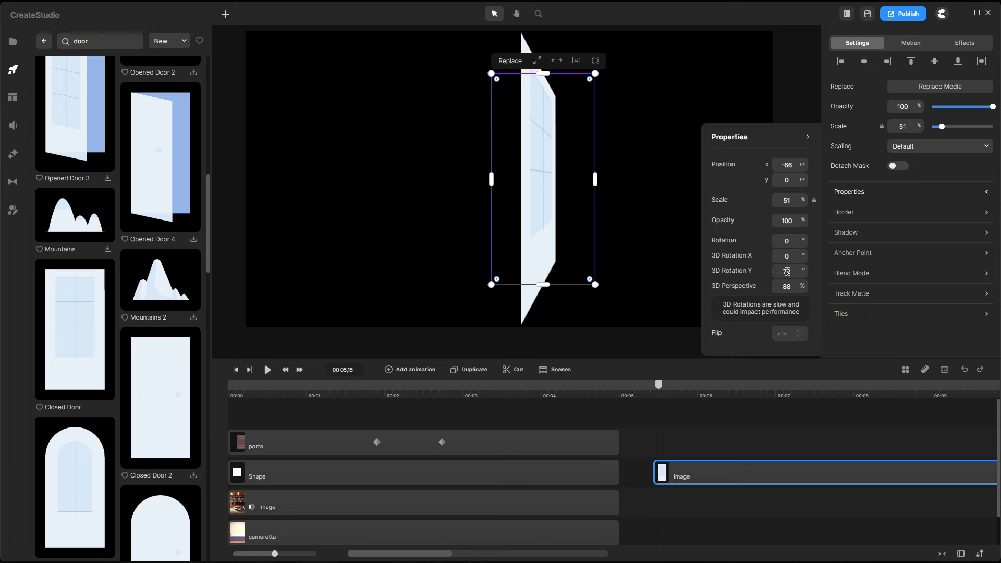
left_click(561, 203)
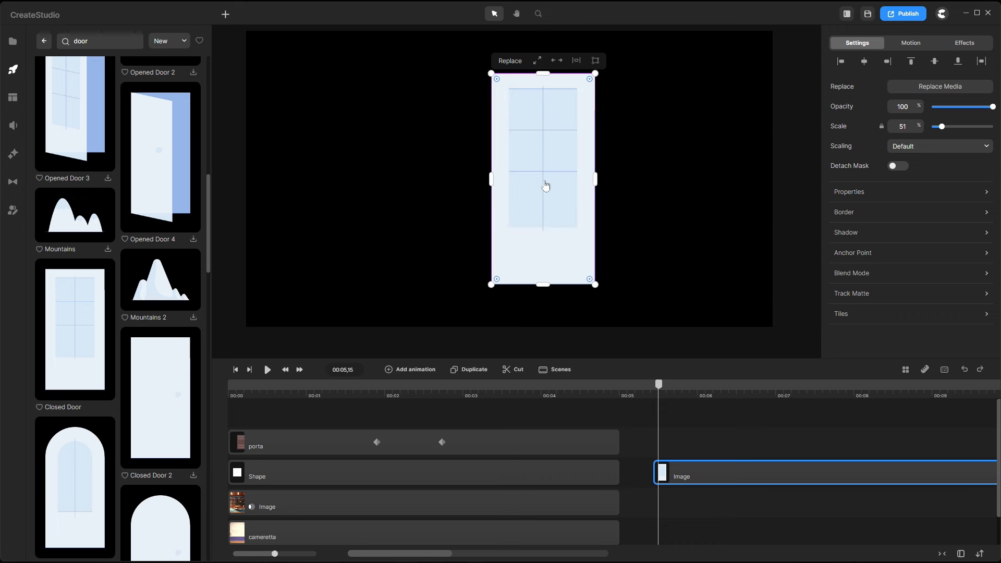
Step: Move the white door to the right part of the canvas and add a blue square shape on a layer beneath it
left_click_drag(546, 186, 633, 181)
left_click(43, 41)
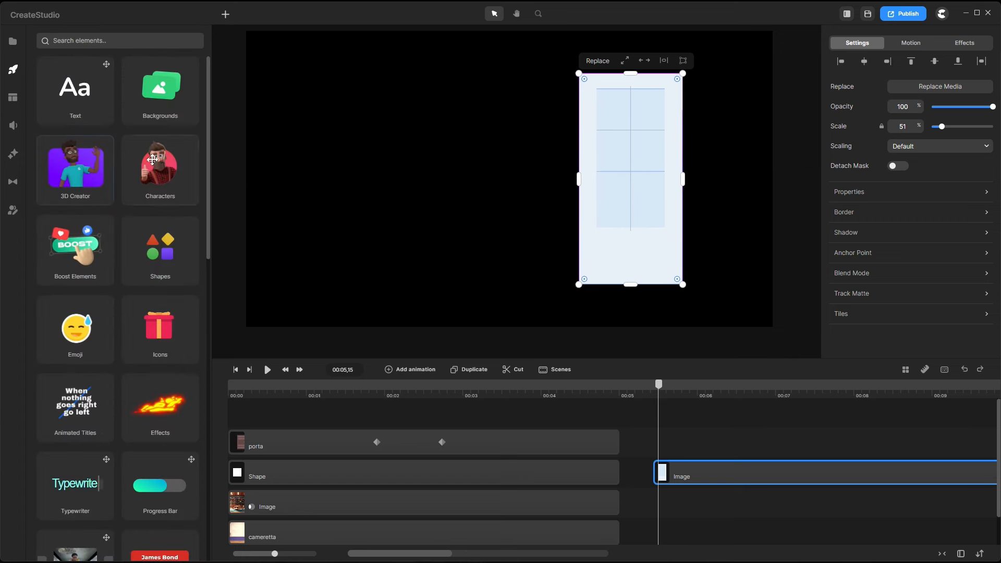
left_click(159, 252)
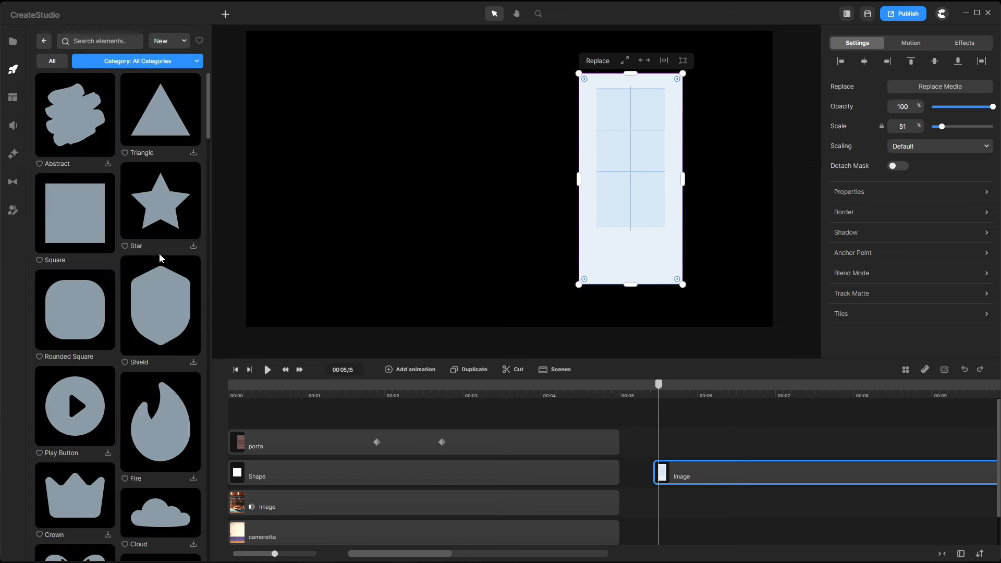
left_click_drag(87, 236, 405, 204)
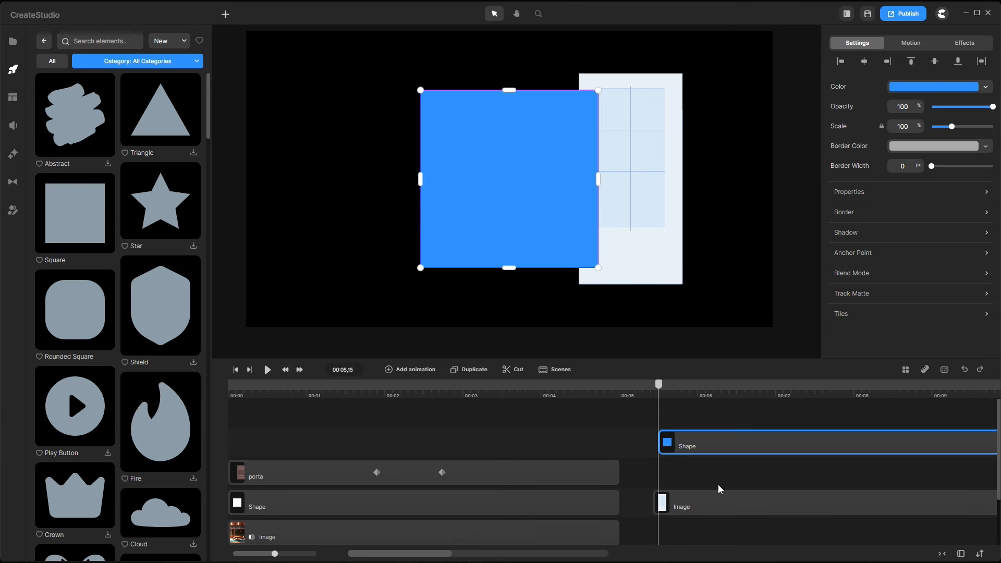
left_click_drag(708, 450, 701, 503)
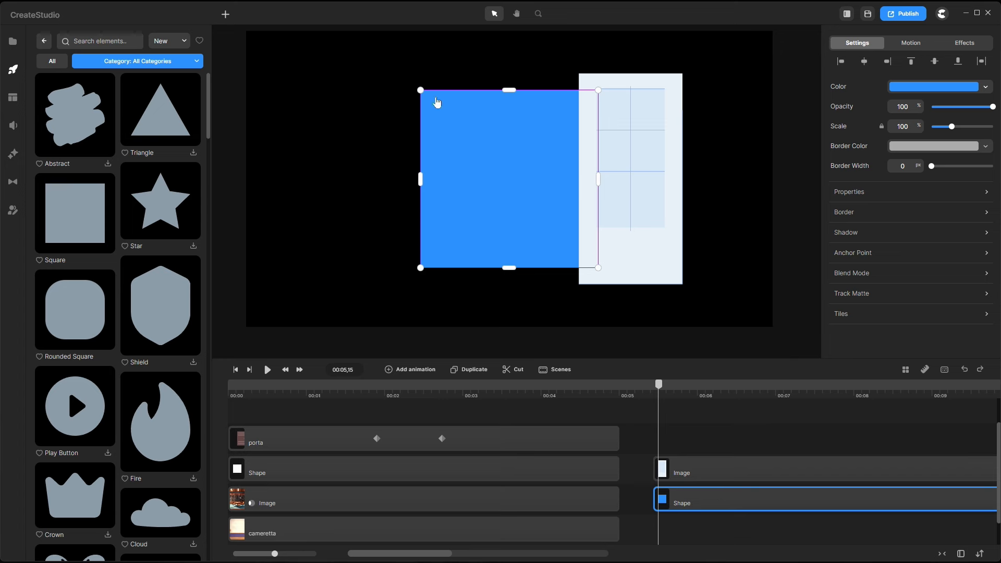
Step: Stretch the blue square's four sides to the canvas edges so that it fills the whole frame
left_click_drag(421, 177, 248, 182)
left_click_drag(597, 174, 773, 179)
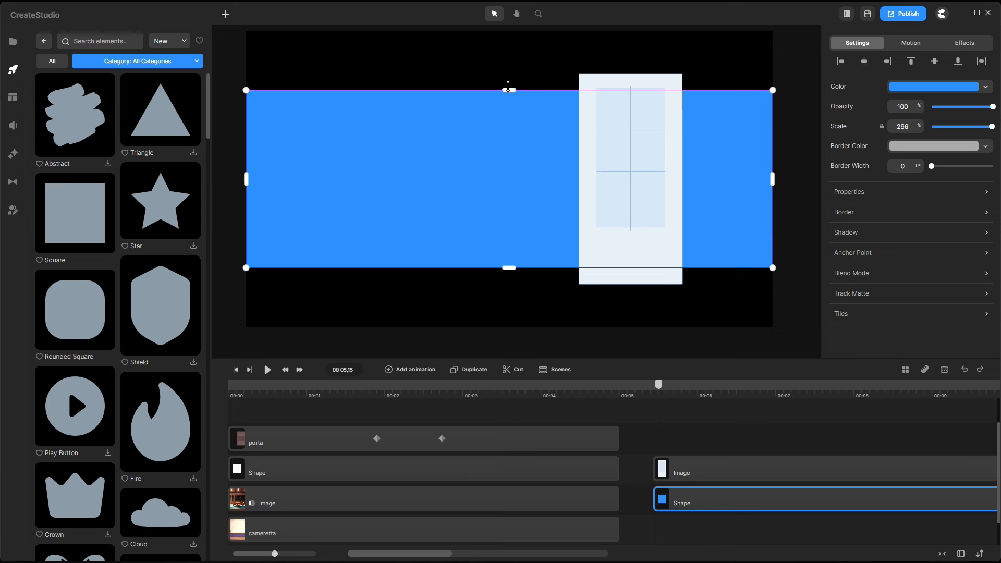
left_click_drag(509, 88, 509, 30)
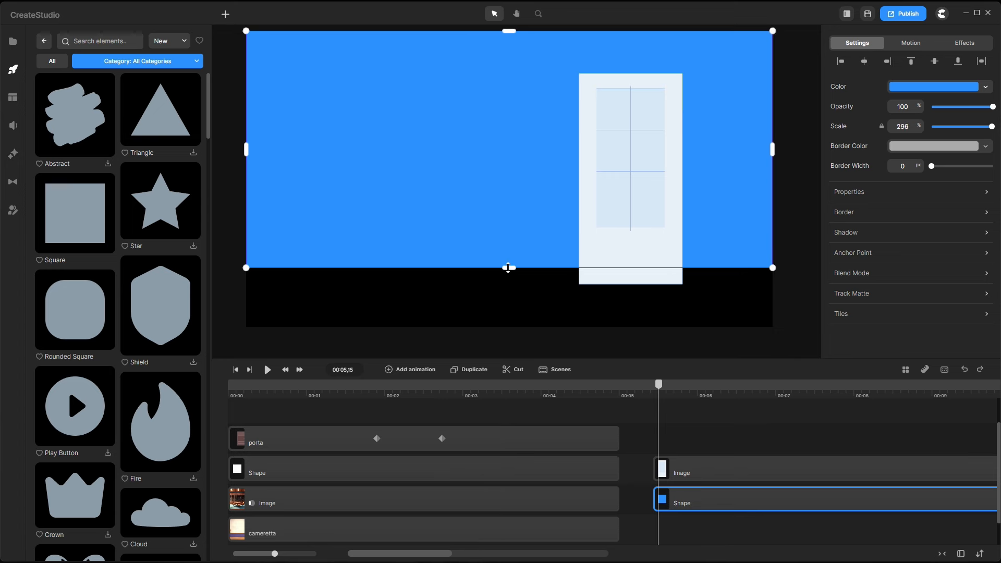
left_click_drag(508, 268, 509, 328)
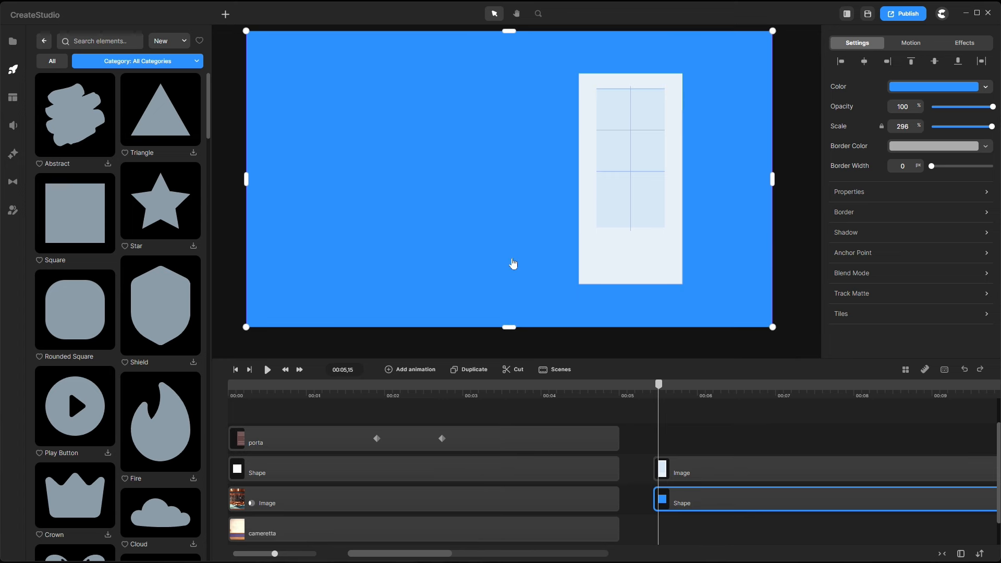
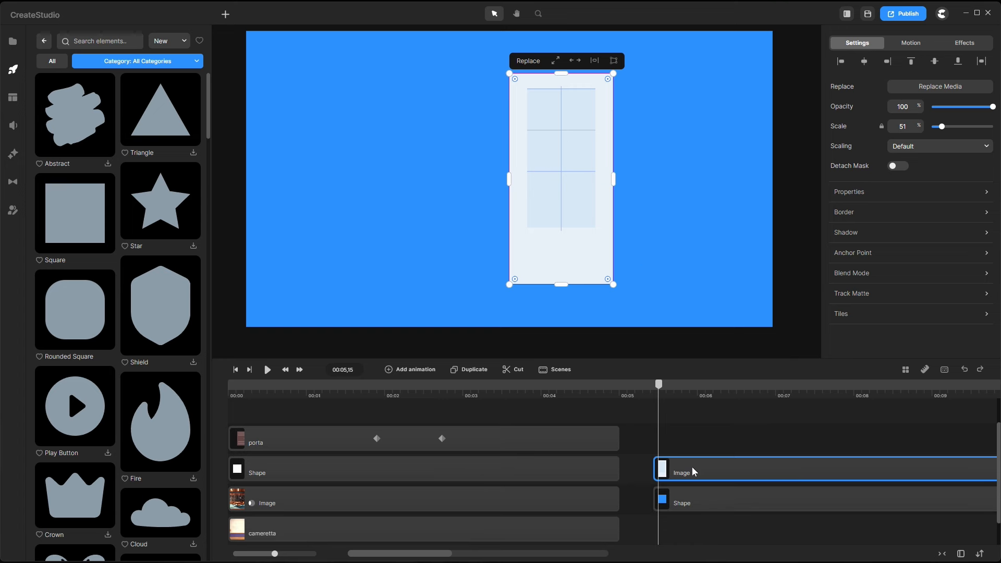
Step: Try 3D rotation separately on the white door and on the blue background shape
left_click(987, 193)
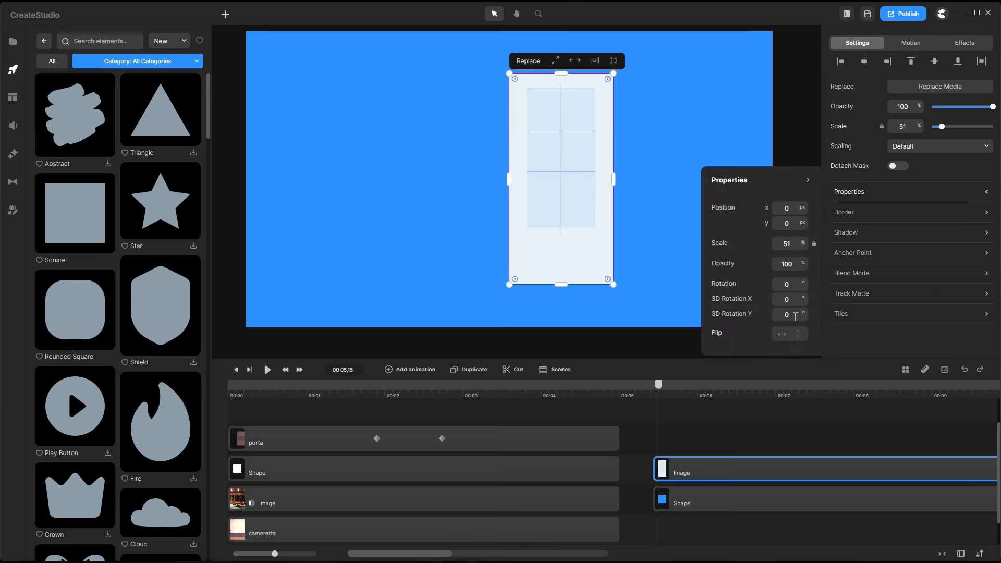
left_click_drag(802, 314, 805, 315)
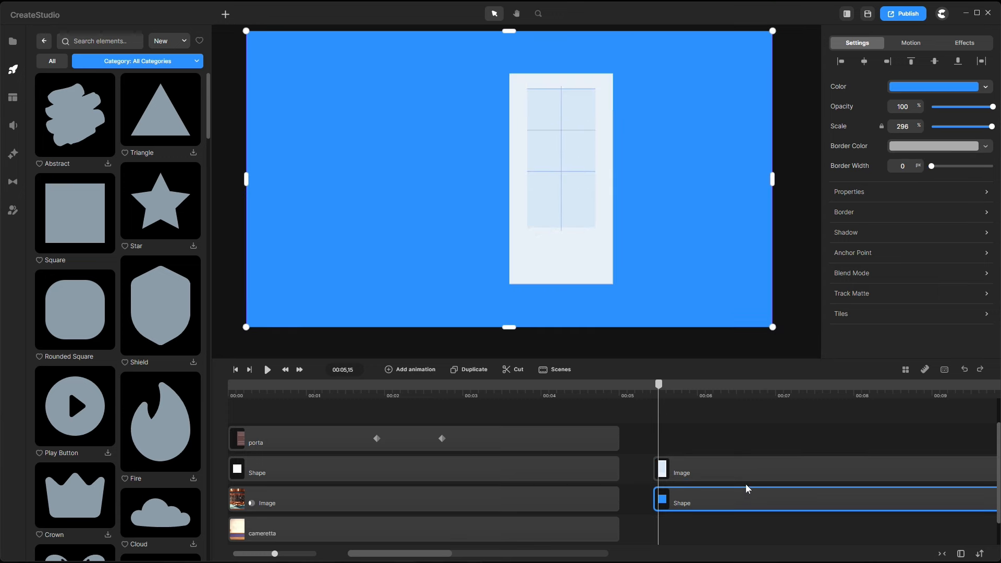
left_click(986, 193)
left_click_drag(806, 309, 788, 290)
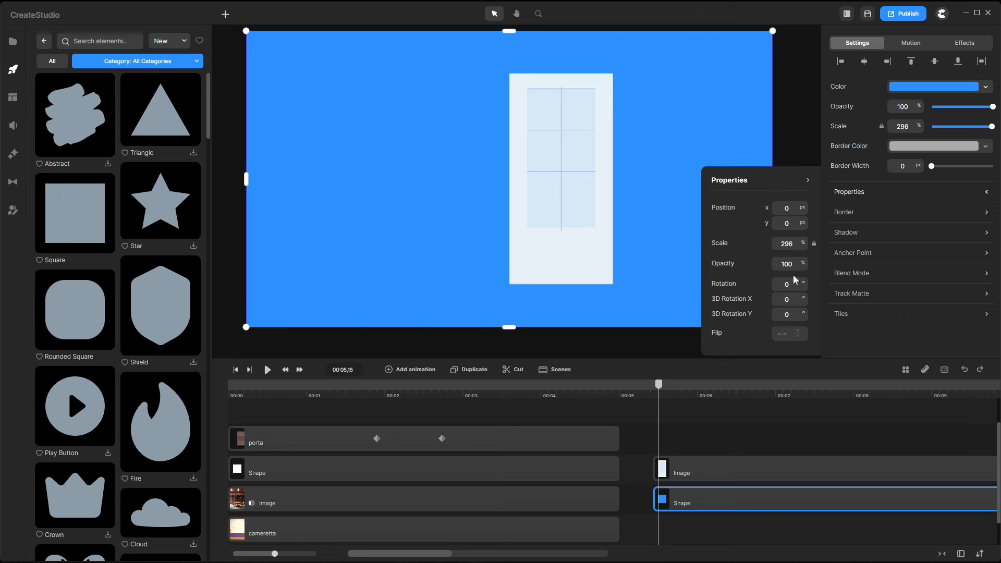
Step: Group the white door image with the blue background shape
left_click(698, 449)
left_click_drag(690, 435, 718, 499)
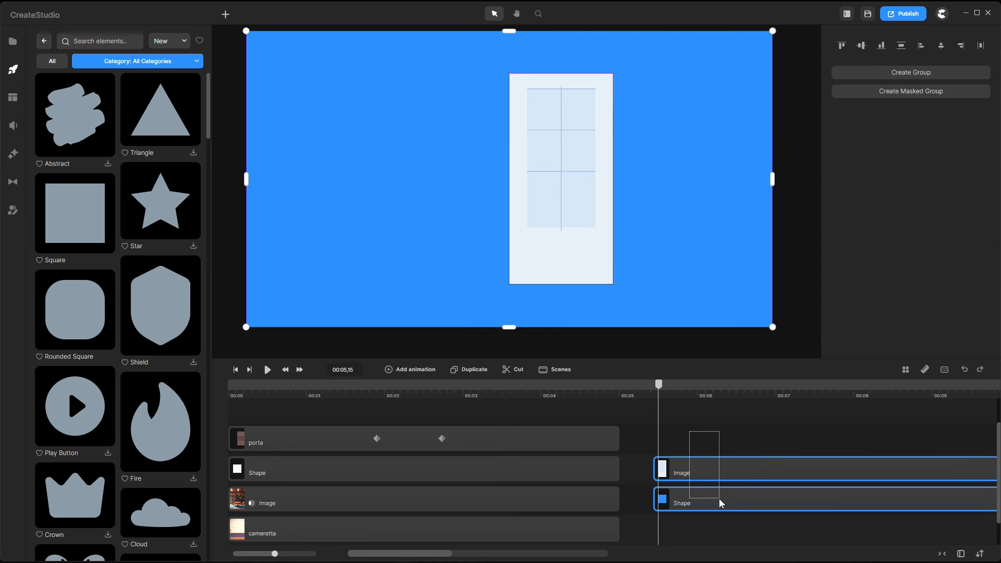
right_click(690, 492)
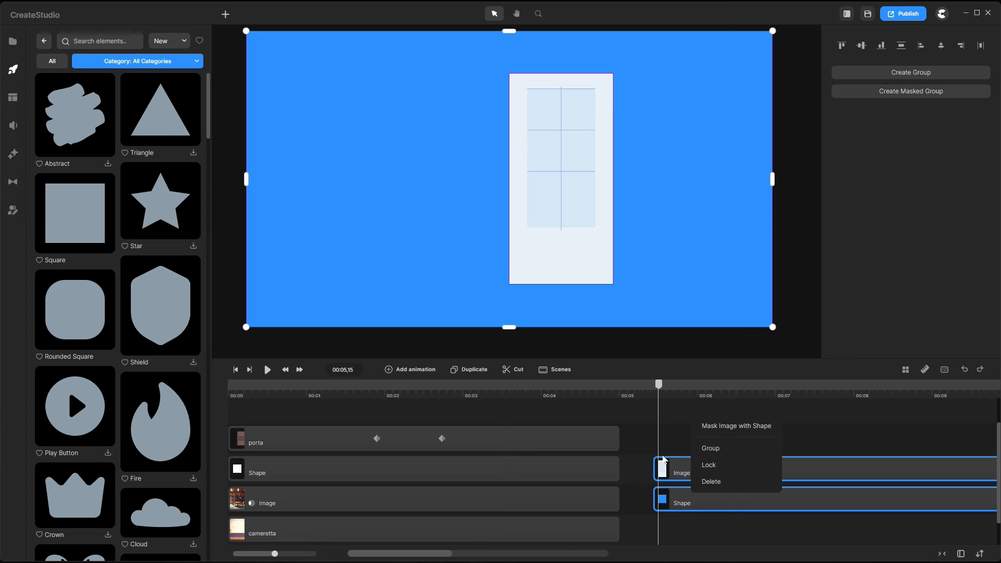
left_click(712, 449)
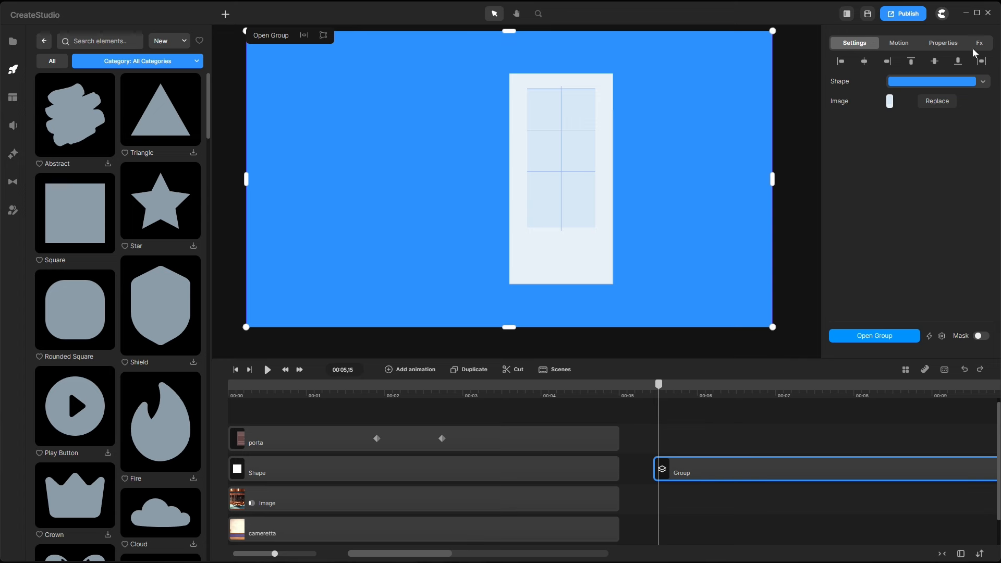
Step: Try Y rotation values such as 36° and 6° on the group, and reset the Y rotation to 0°
left_click(944, 43)
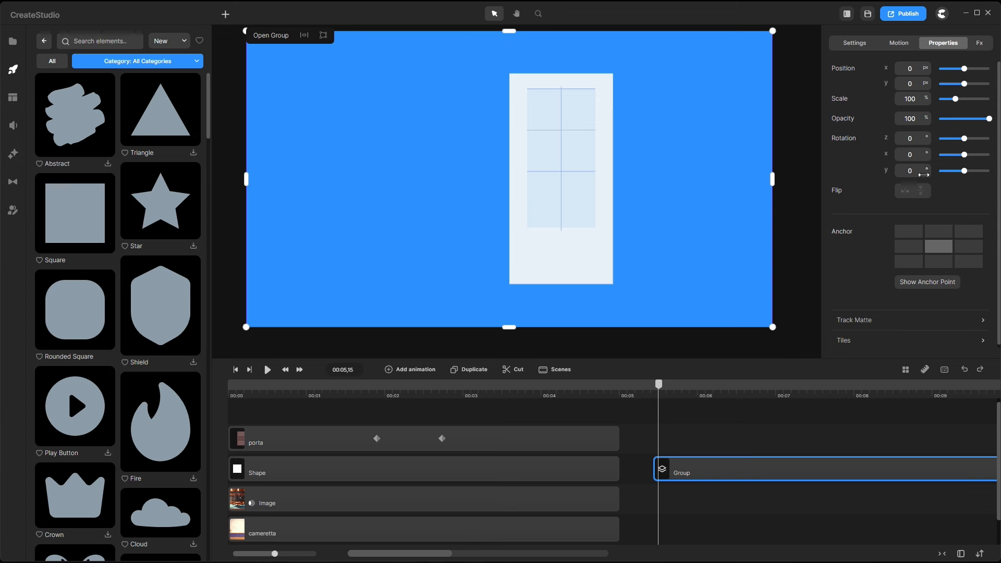
left_click_drag(922, 174, 857, 162)
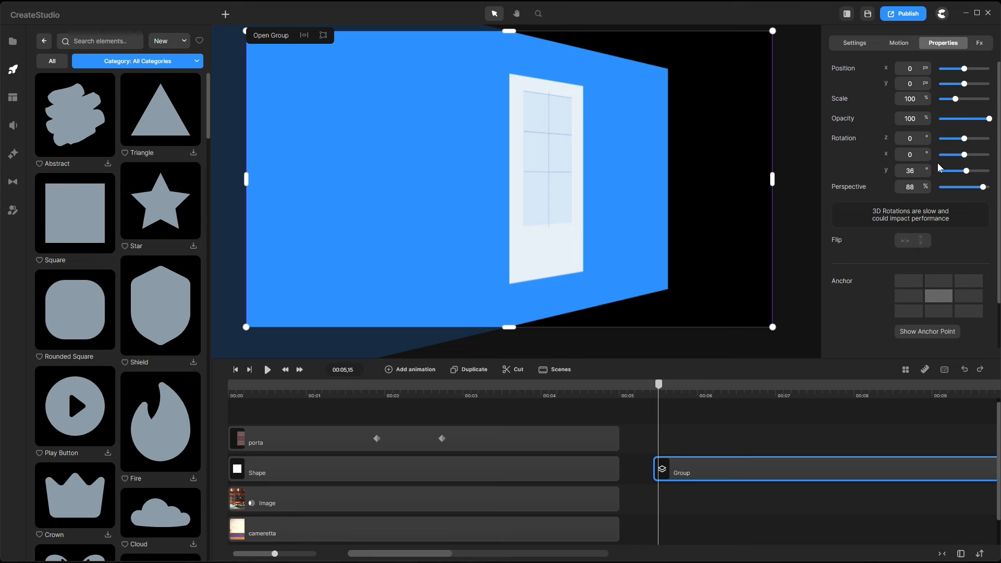
left_click_drag(925, 170, 919, 174)
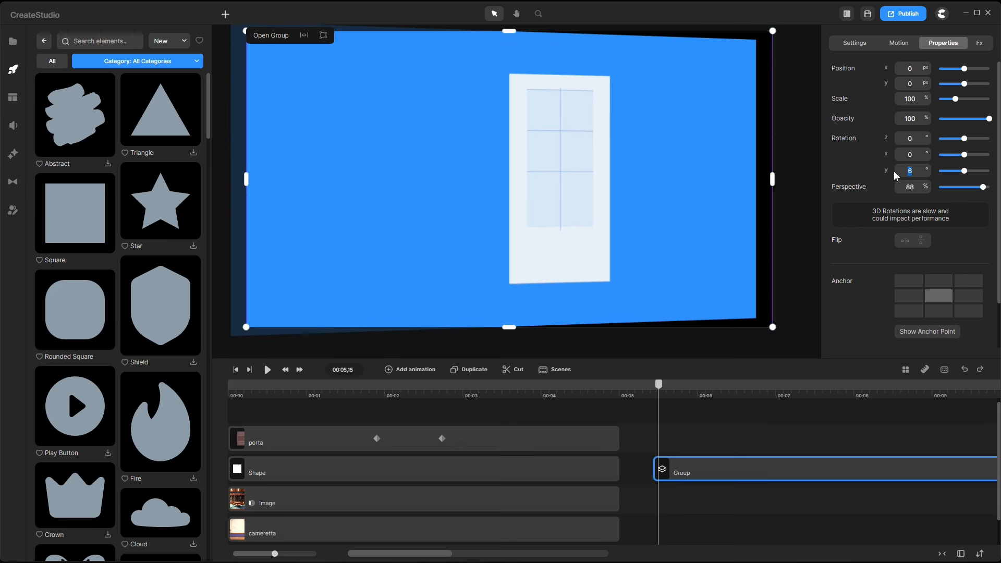
type("0")
key("Return")
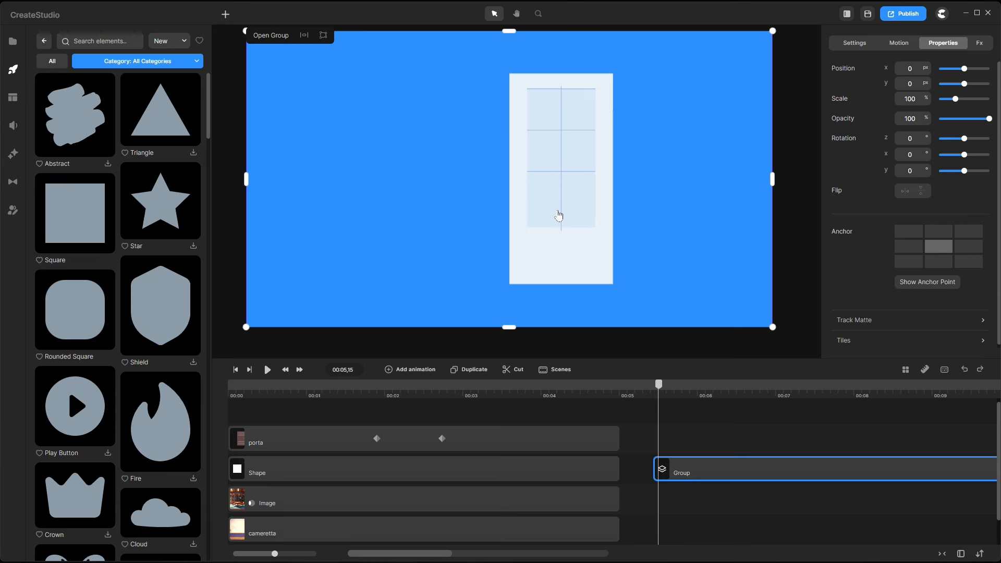
Step: Open the group for editing and set the background shape's fill color to black (000000)
double_click(710, 464)
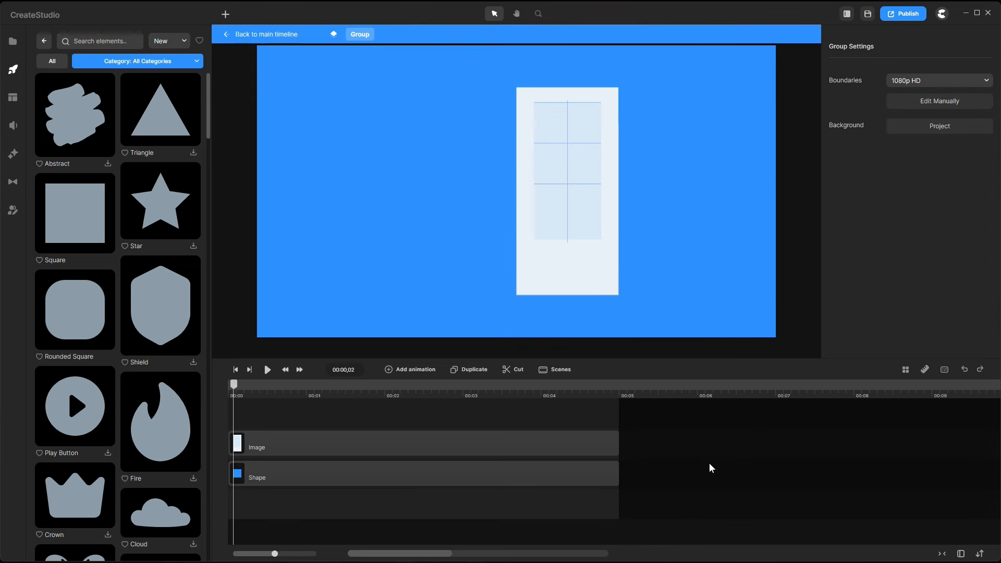
left_click(305, 475)
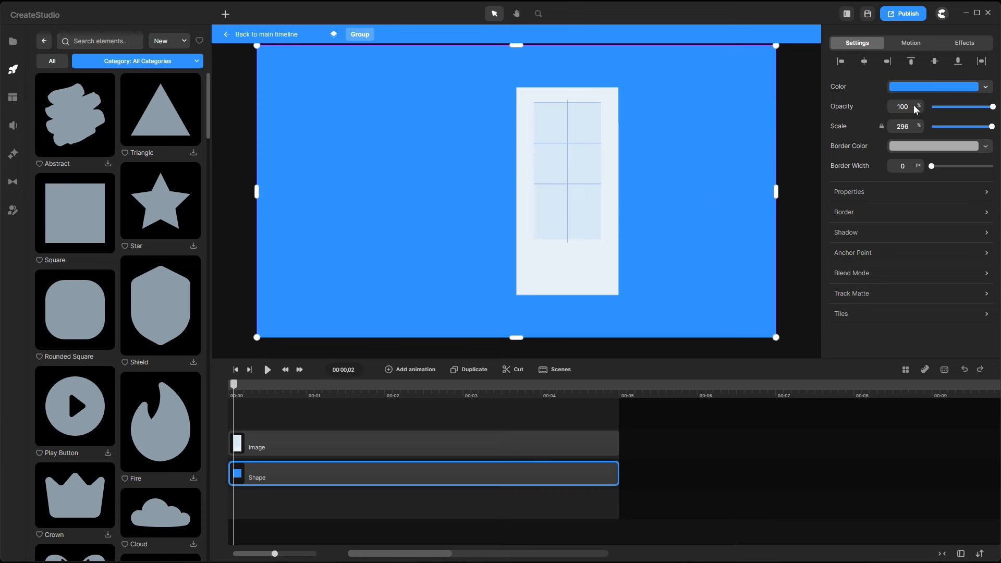
left_click(986, 89)
left_click_drag(903, 127, 868, 284)
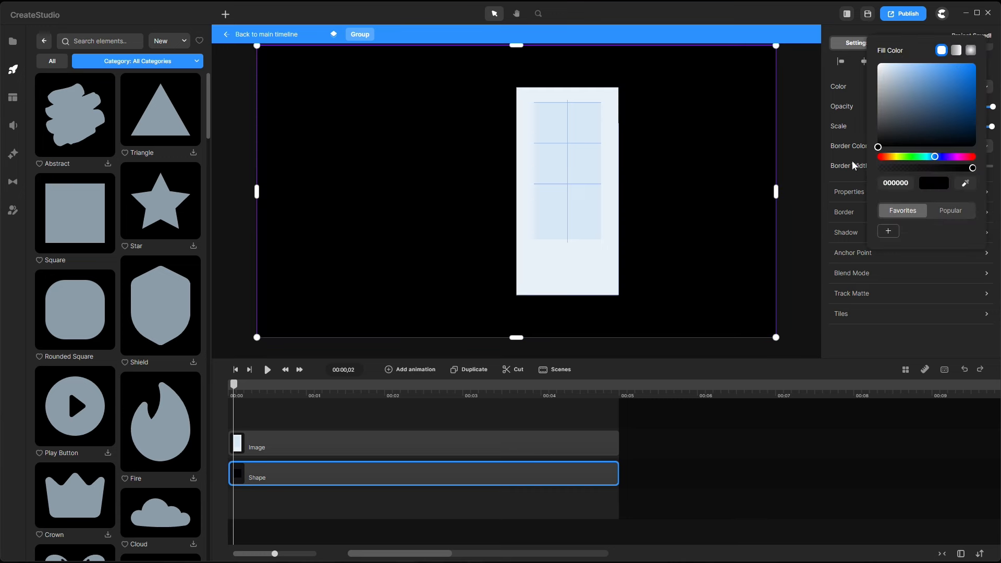
left_click(872, 329)
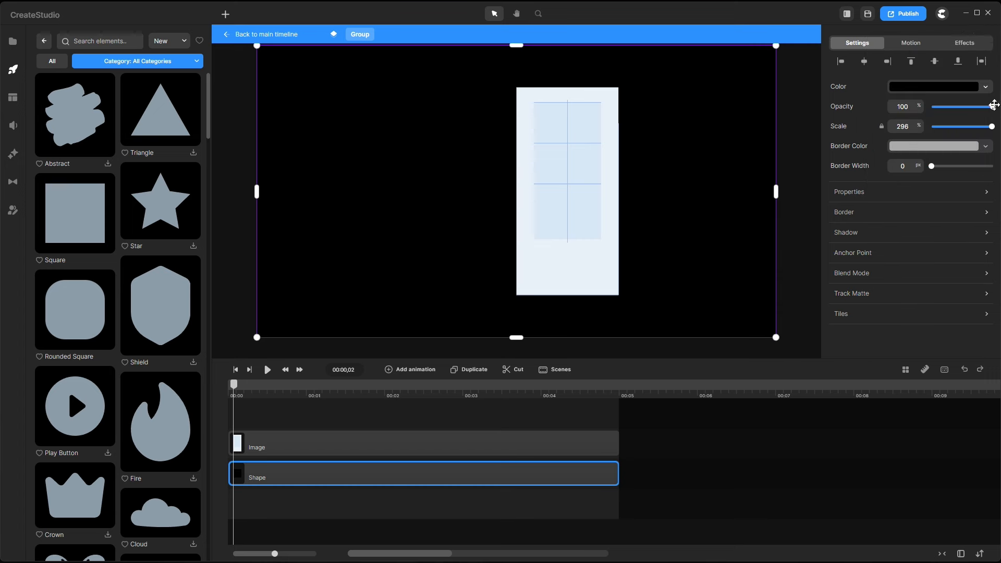
Step: Make the black background shape fully transparent and group it with the white door image
left_click_drag(994, 106, 887, 105)
left_click(389, 448)
left_click(367, 473, "shift")
right_click(365, 474)
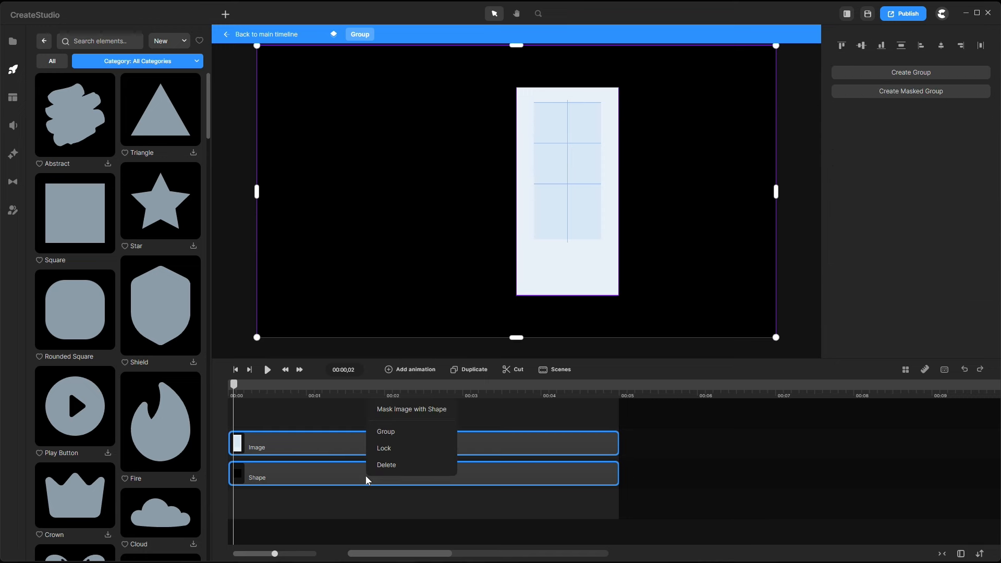
left_click(398, 433)
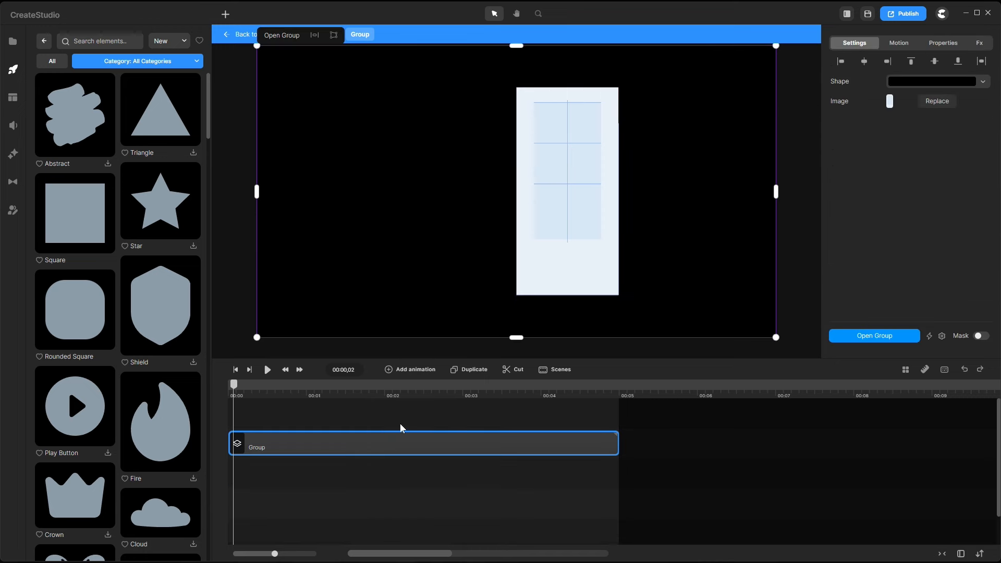
Step: Shift the new group to start later on the timeline and add the Living Room With TV background beneath it
left_click_drag(402, 444, 480, 445)
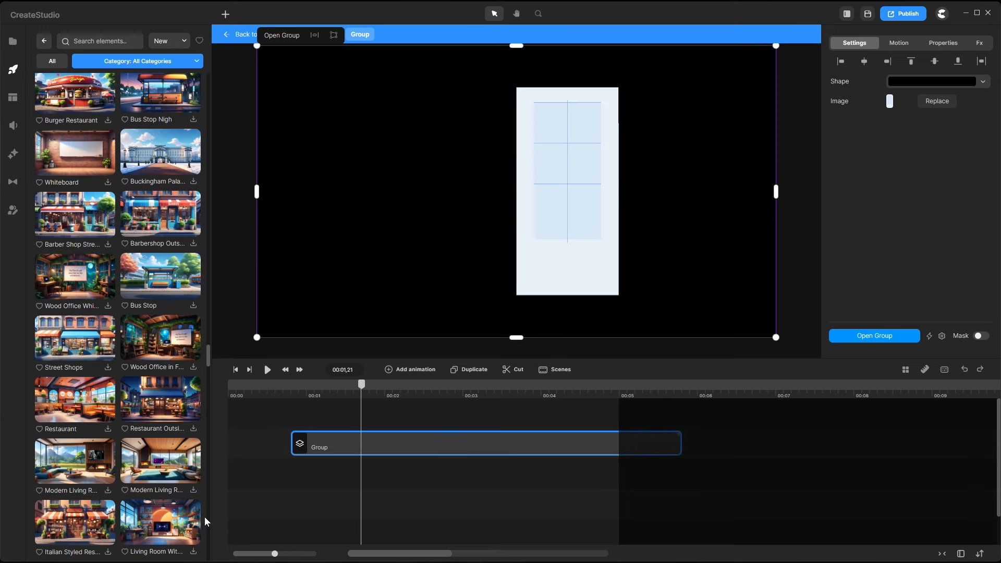
left_click(193, 554)
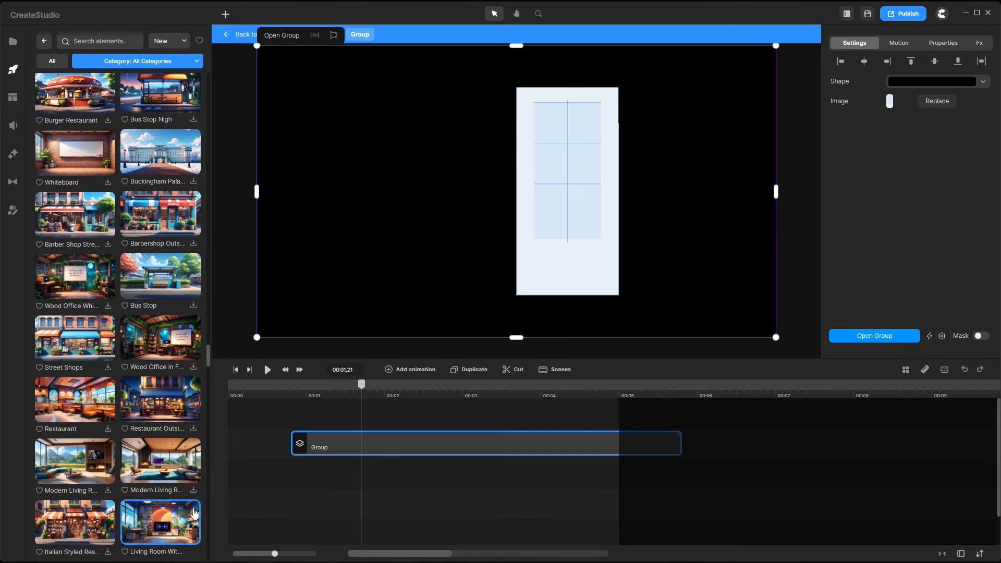
left_click_drag(161, 521, 312, 484)
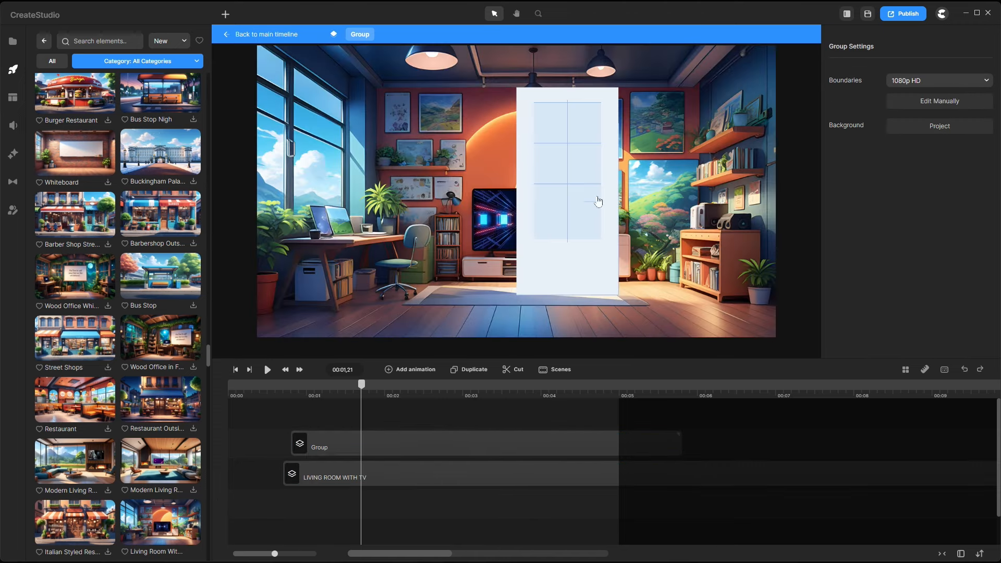
Step: Shrink the door group and move it against the wall to the right of the TV
left_click(432, 445)
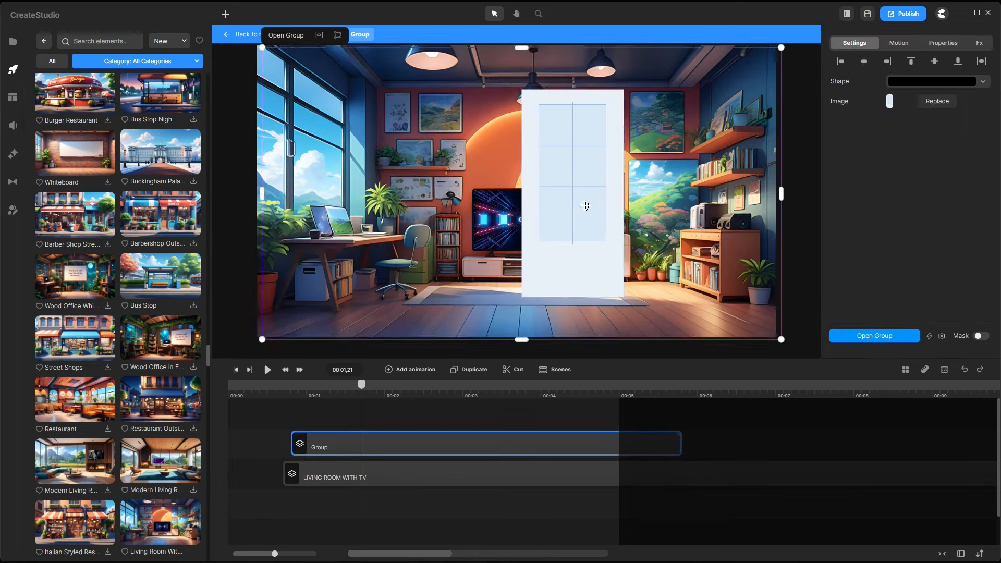
left_click_drag(585, 207, 628, 227)
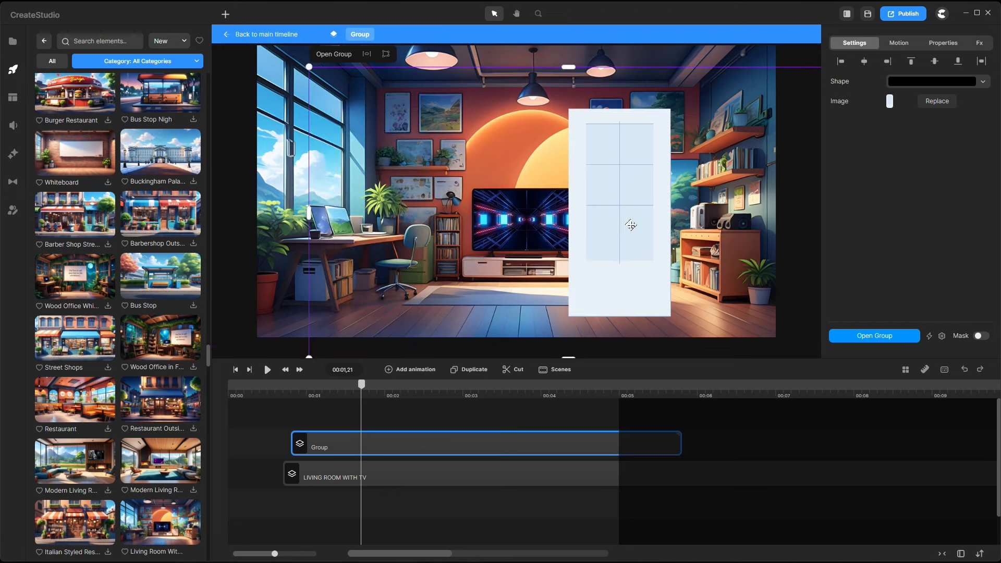
left_click_drag(309, 69, 443, 167)
left_click_drag(677, 219, 630, 197)
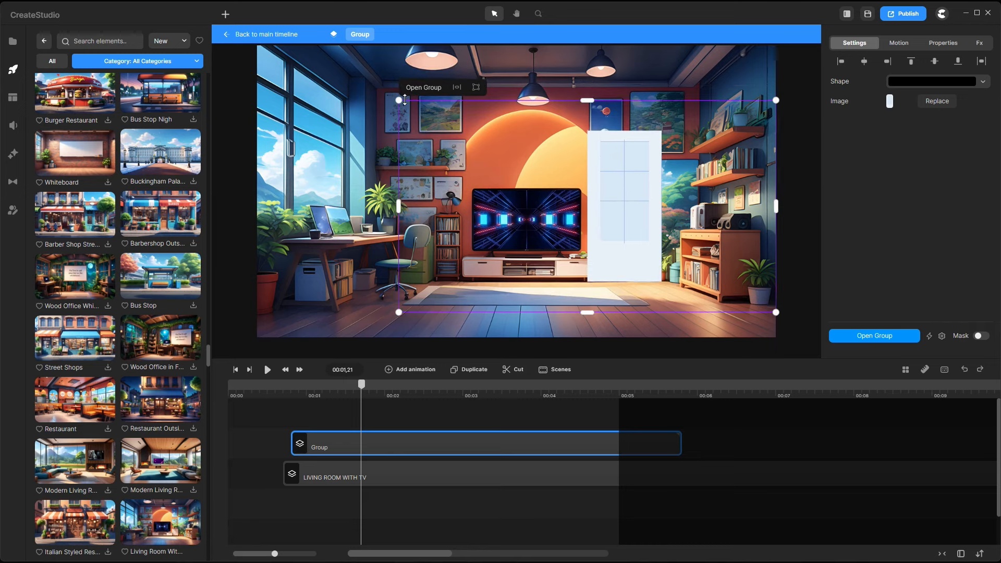
left_click_drag(398, 100, 275, 180)
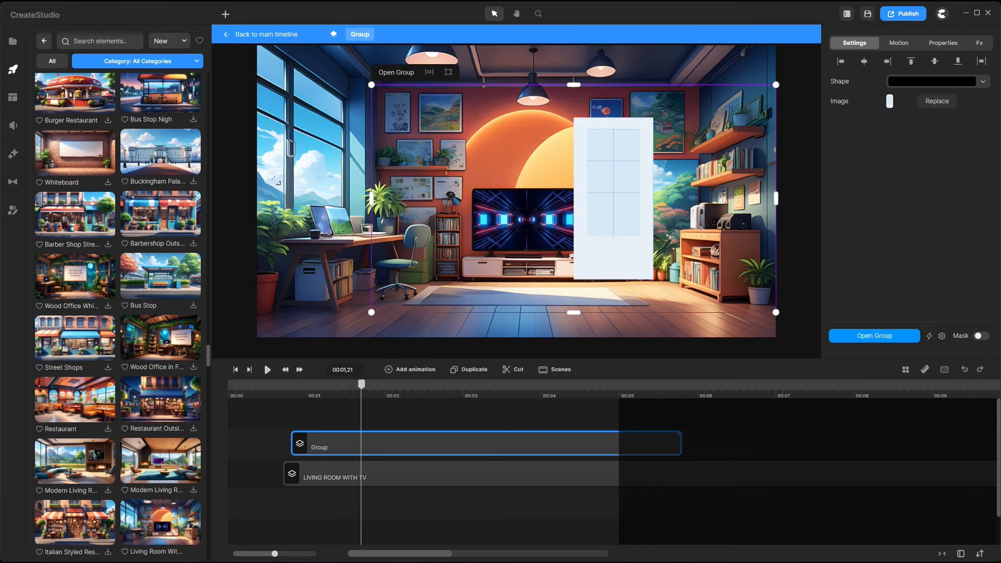
left_click_drag(605, 250, 621, 251)
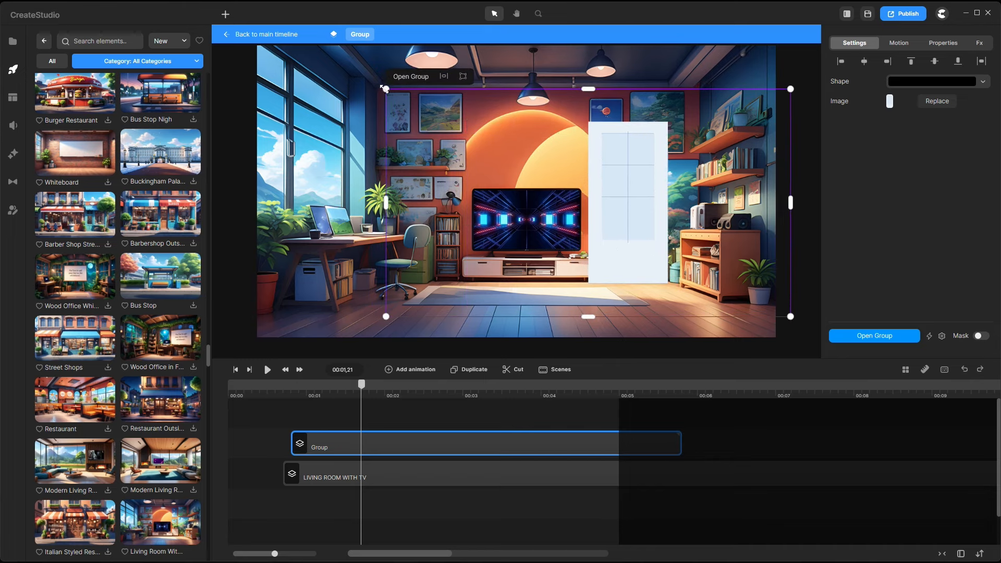
left_click_drag(383, 92, 331, 153)
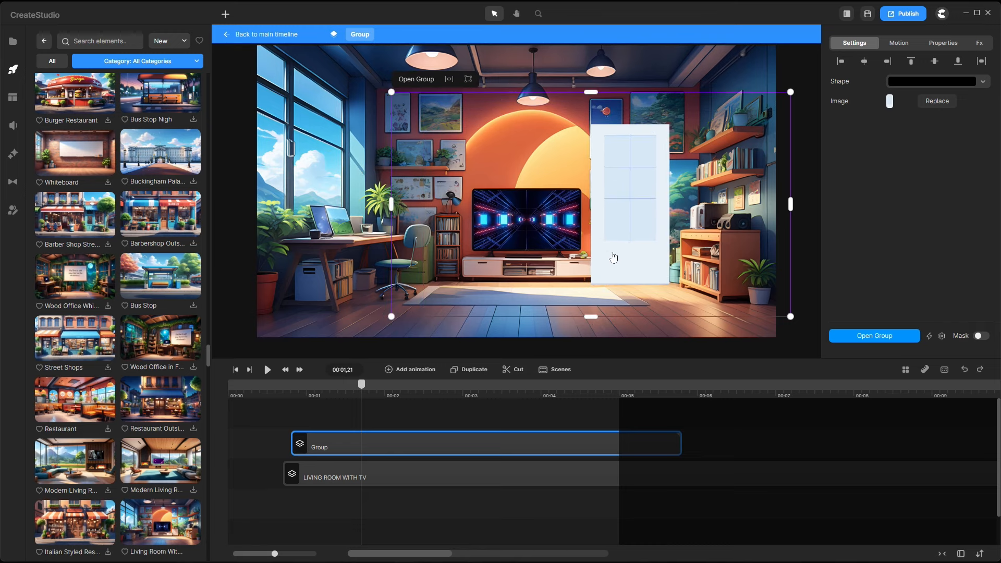
Step: Move the door group in front of the TV and enlarge it to about 94% scale
left_click_drag(628, 259, 534, 276)
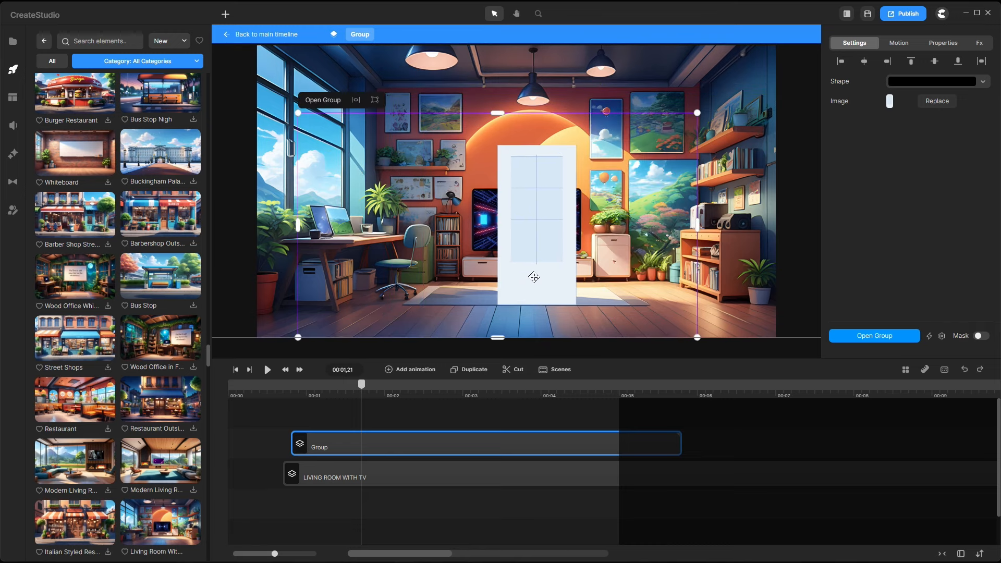
left_click_drag(298, 112, 211, 62)
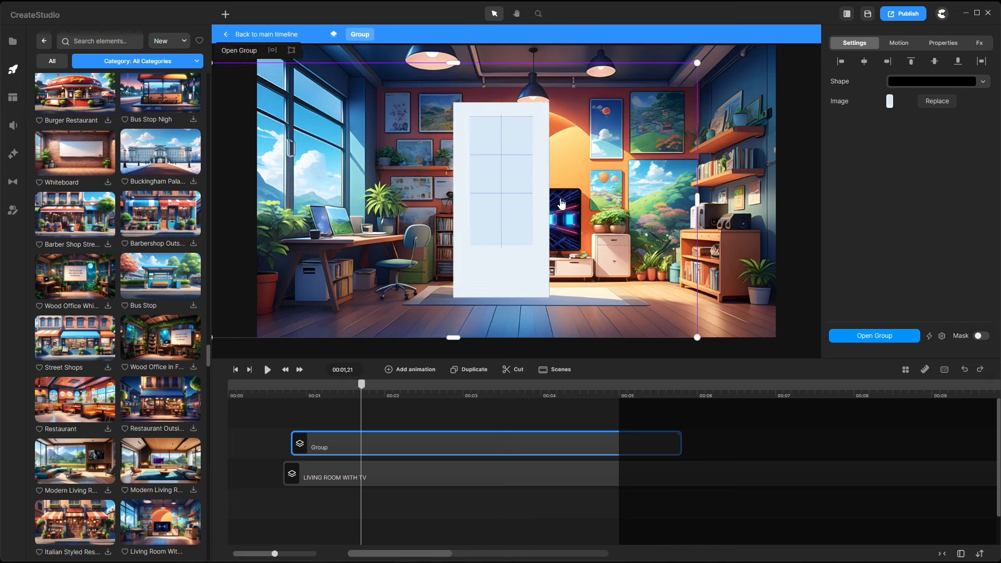
left_click_drag(562, 203, 595, 205)
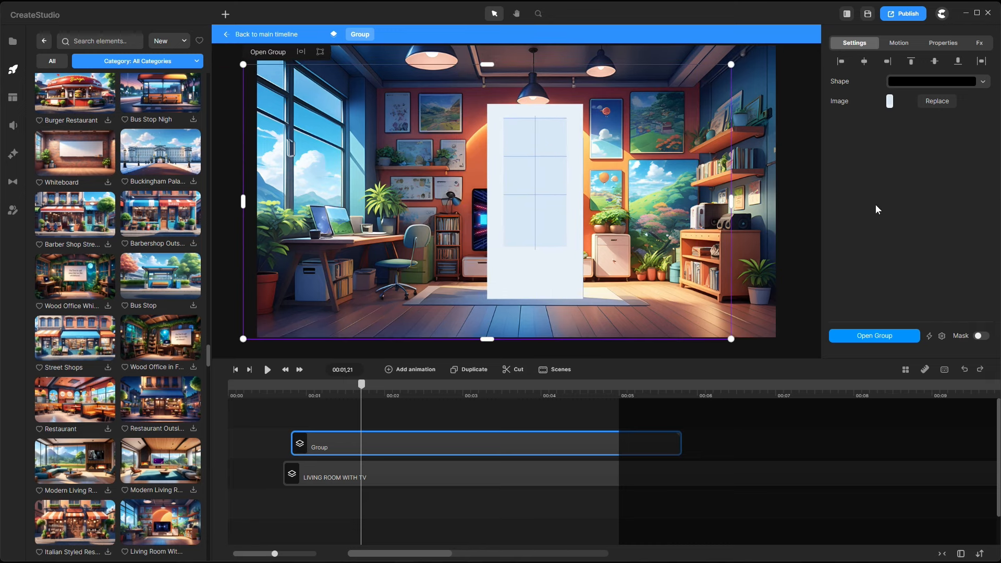
left_click_drag(514, 444, 517, 444)
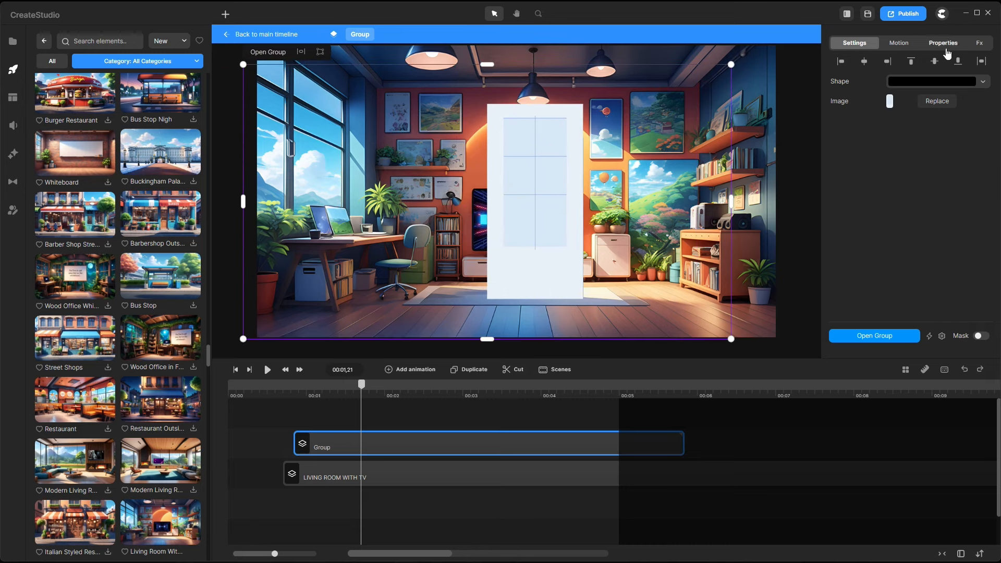
Step: Reposition the door group slightly and try 3D rotation on it with X at 54°, Y at 6° and Z at 7°
left_click(944, 44)
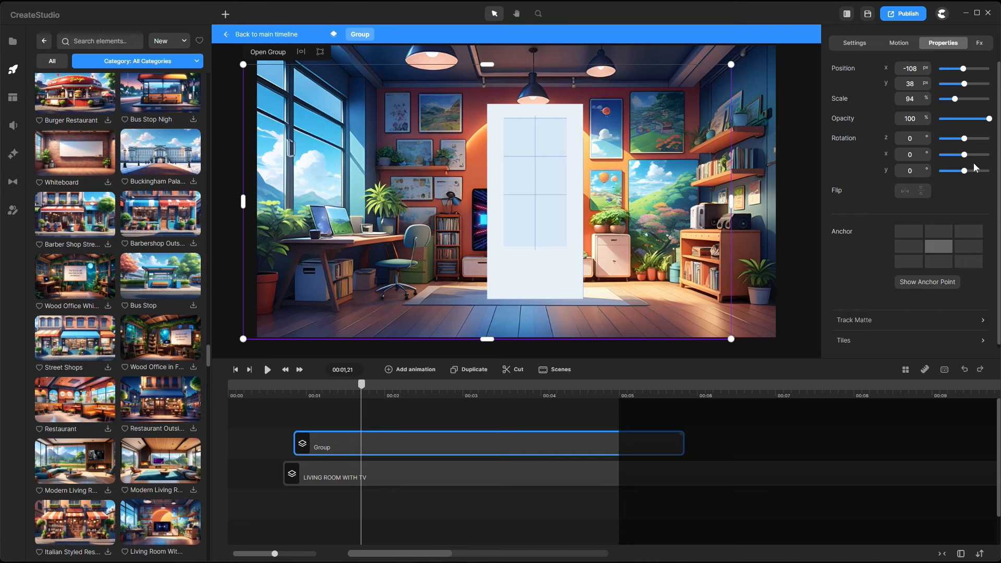
mouse_move(922, 171)
left_mouse_down()
mouse_move(939, 172)
mouse_move(891, 168)
mouse_move(921, 165)
left_mouse_up()
left_click_drag(540, 192, 558, 180)
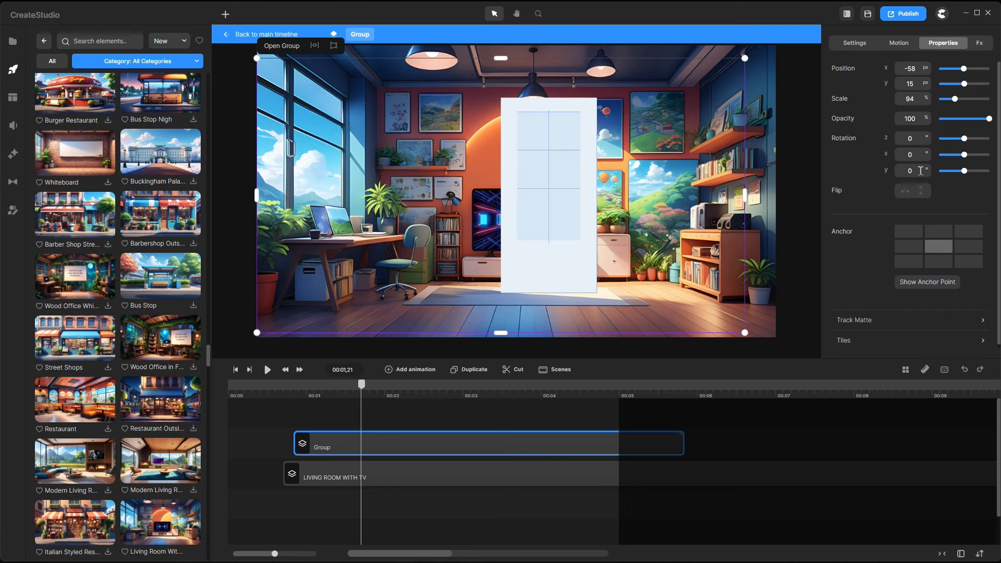
left_click_drag(921, 171, 891, 165)
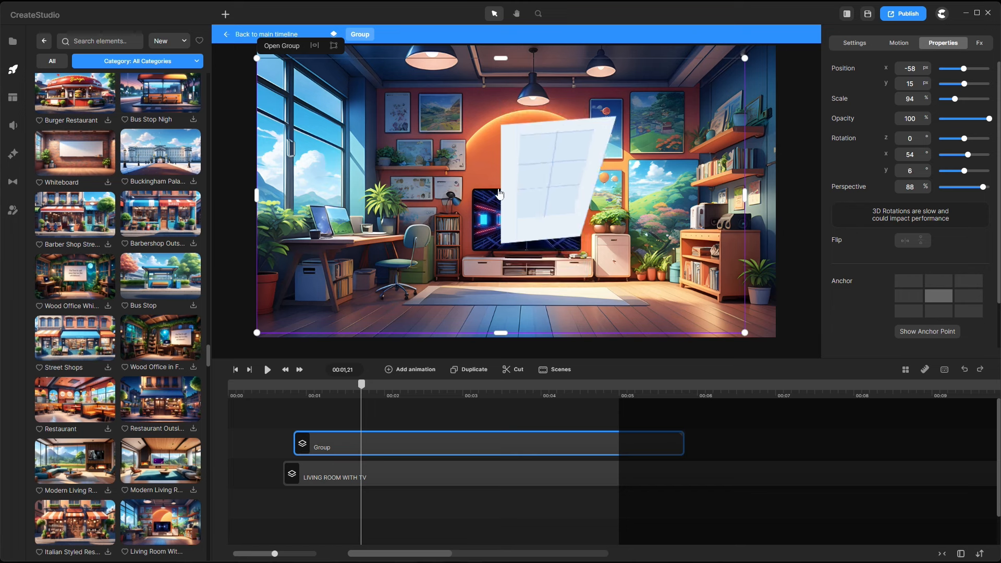
left_click_drag(923, 139, 969, 142)
left_click_drag(953, 134, 926, 130)
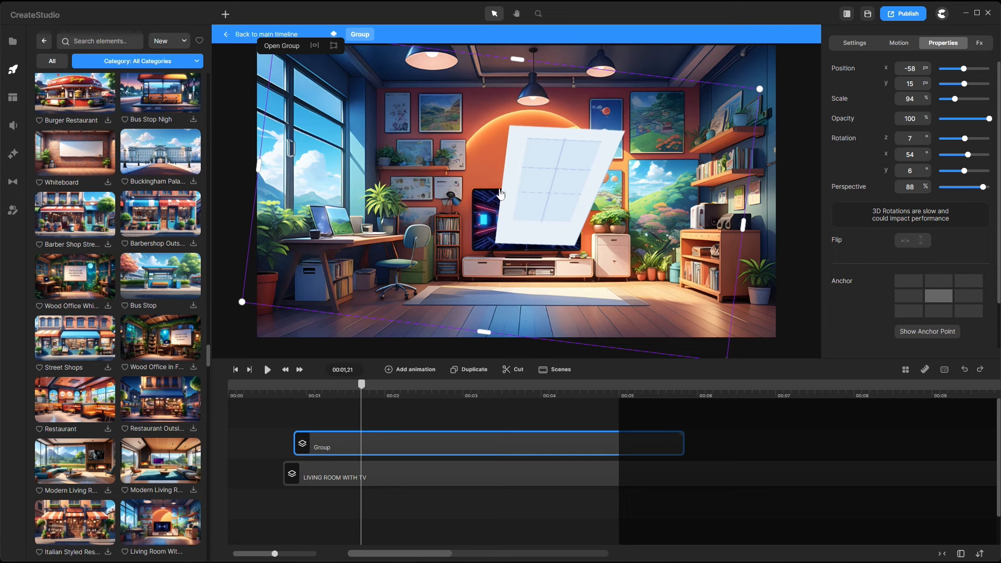
left_click(914, 156)
Step: Replace the living room background with the cameretta image and place the unrotated door group on its back wall at 90% scale
left_click(441, 474)
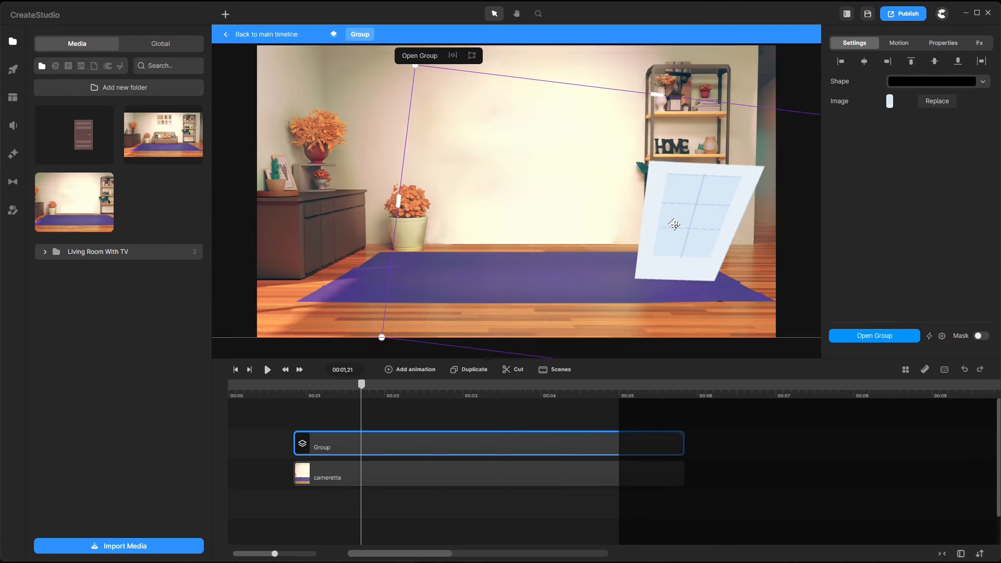
left_click_drag(675, 224, 572, 201)
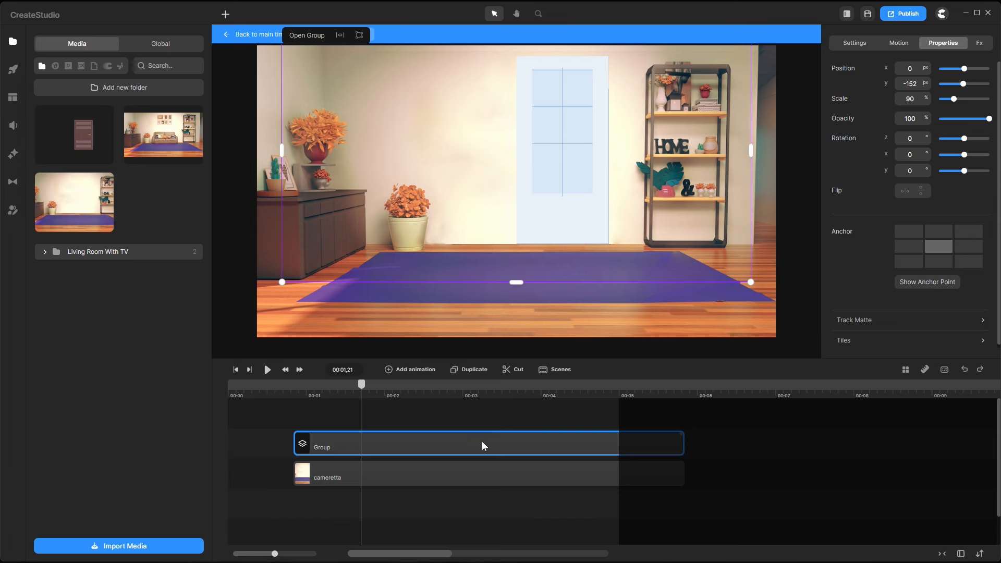
Step: Insert a square shape on a layer between the door group and the cameretta image
left_click_drag(483, 442, 478, 418)
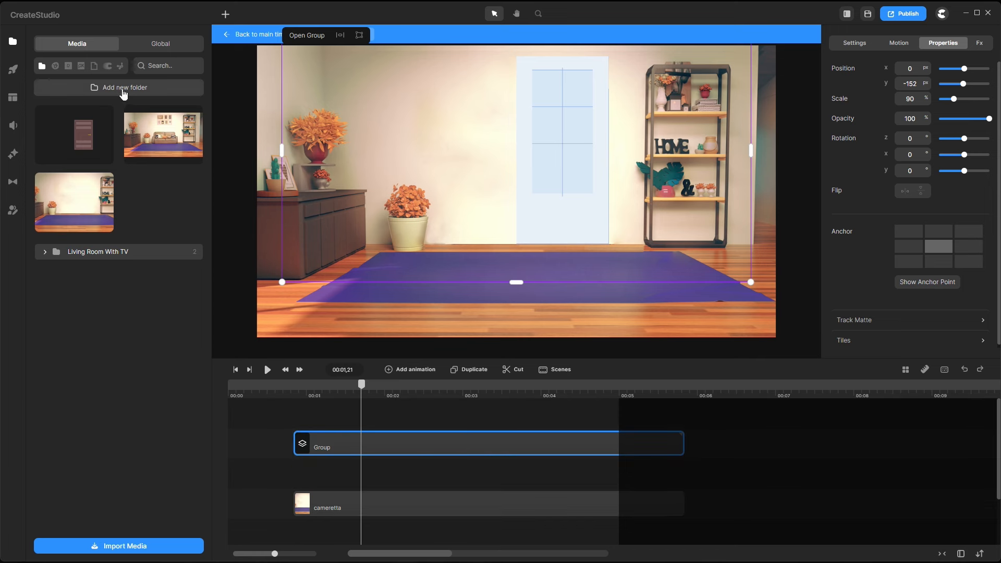
left_click(13, 68)
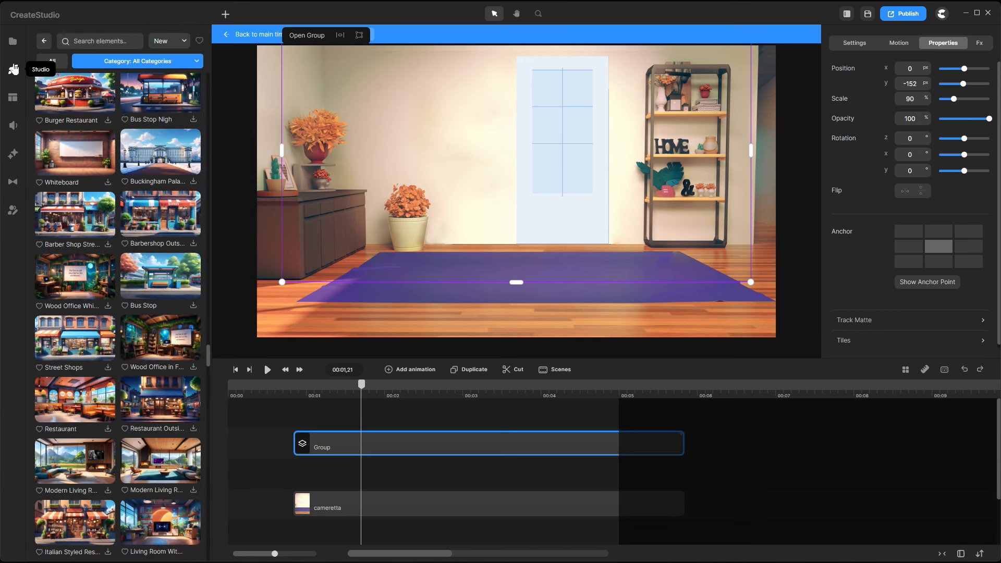
left_click(58, 61)
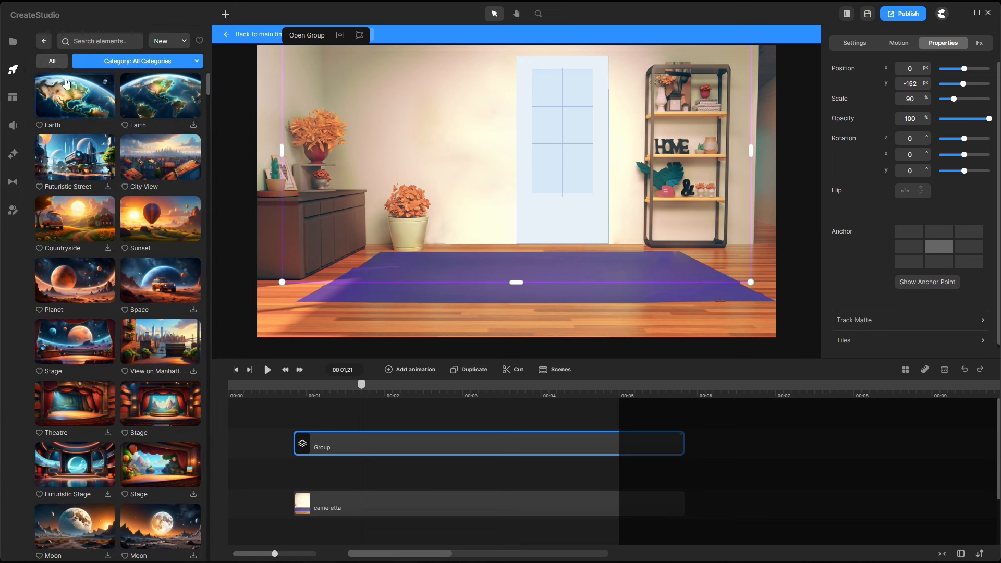
left_click(43, 41)
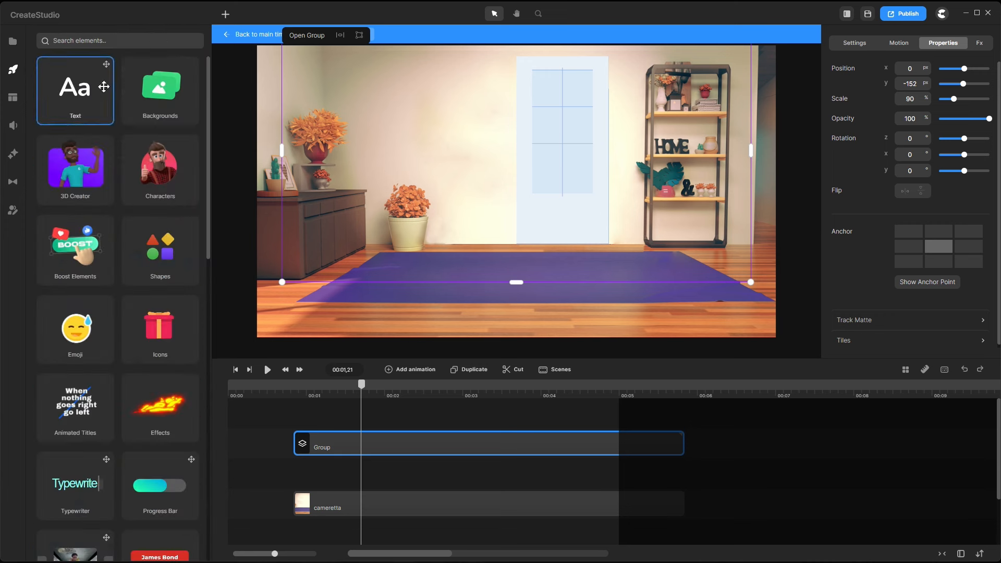
left_click(170, 263)
left_click_drag(67, 230, 323, 474)
Step: Align the blue square with the door and resize it to match the door's outline, at 53% scale
left_click_drag(455, 259, 542, 194)
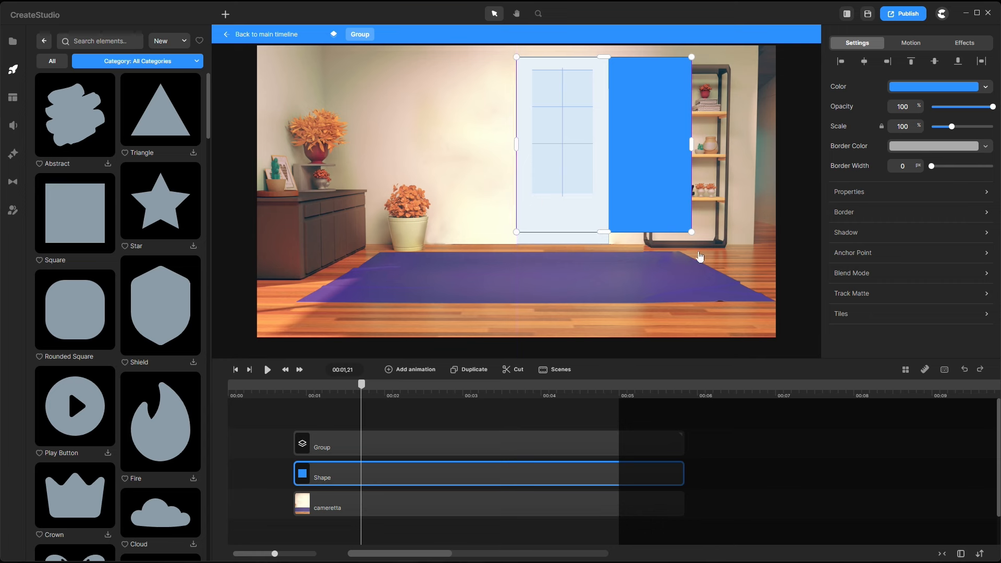
left_click_drag(674, 252, 677, 261)
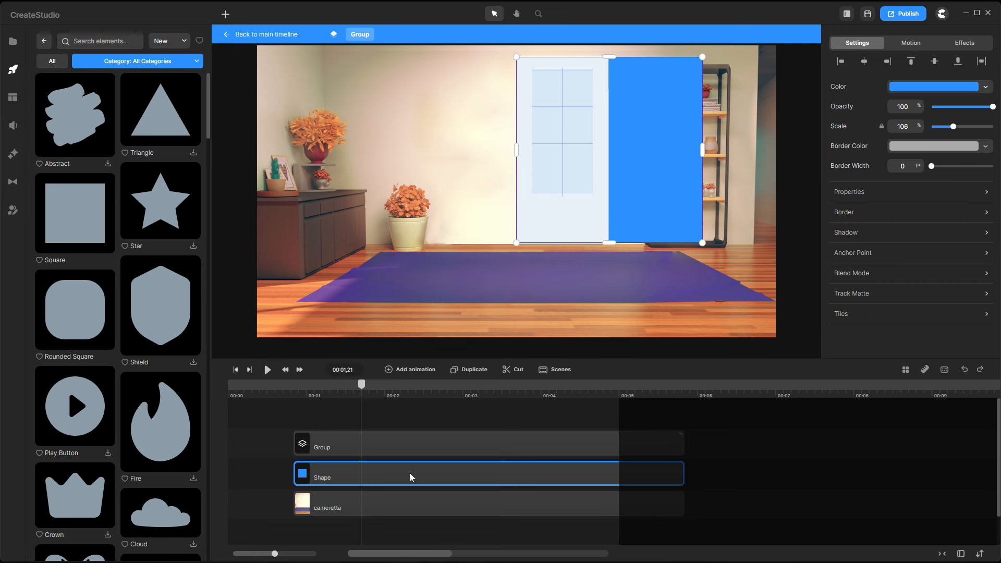
left_click_drag(701, 154, 609, 166)
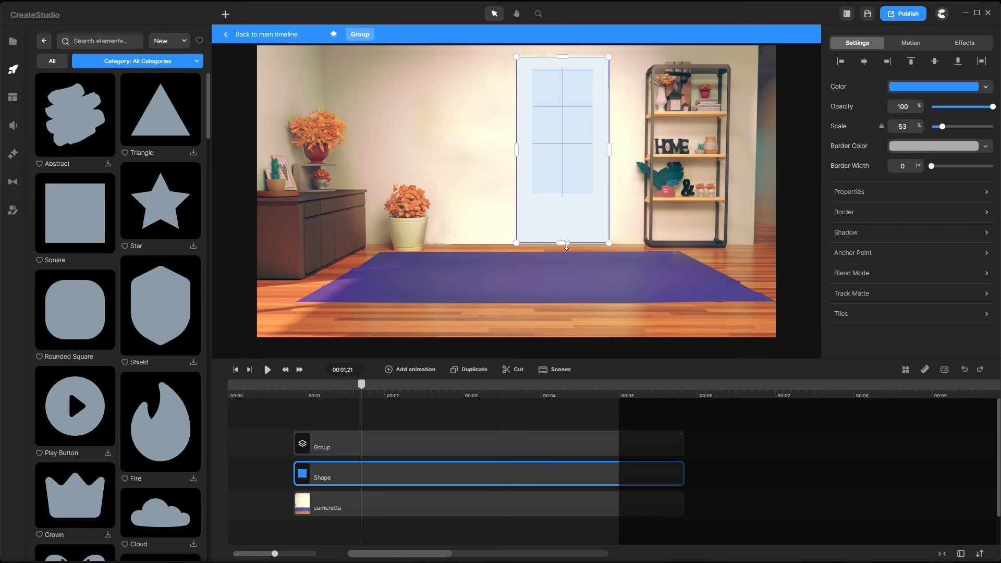
left_click_drag(567, 244, 567, 244)
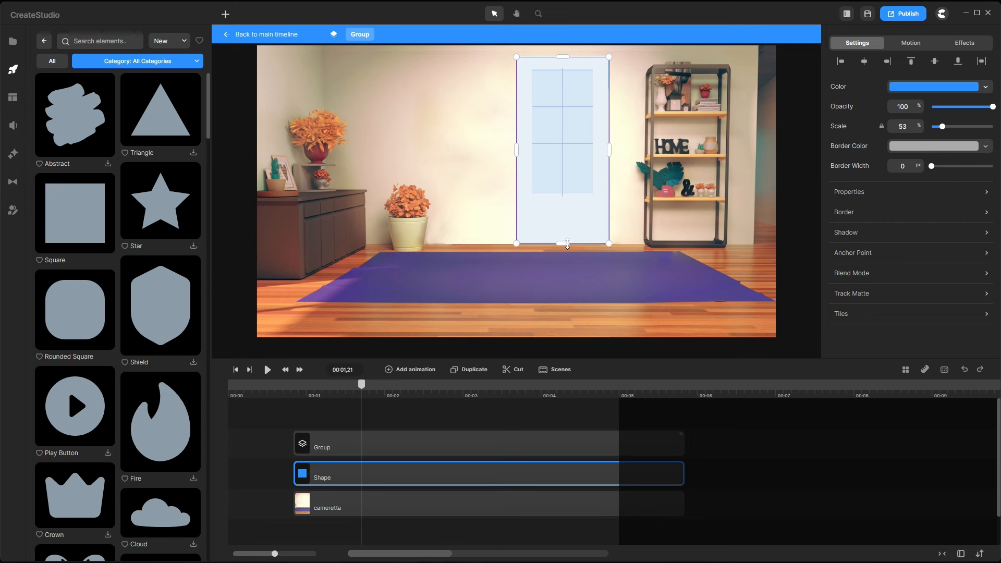
left_click(637, 504)
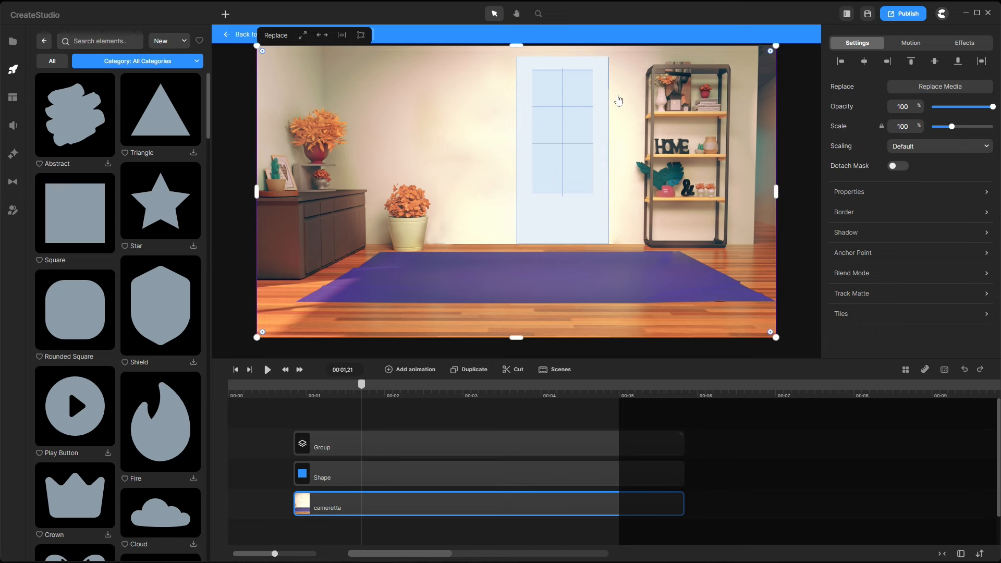
left_click(551, 471)
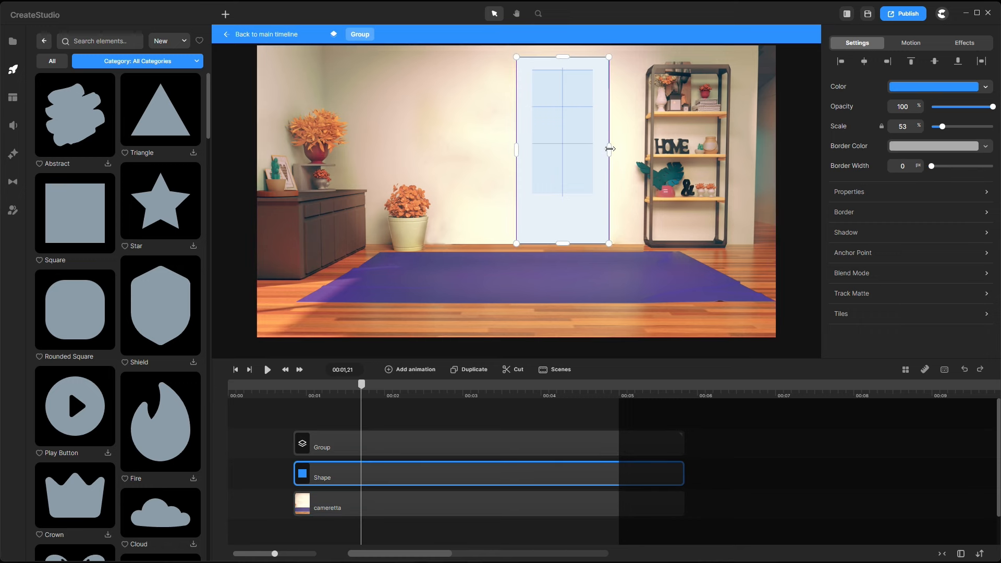
left_click_drag(609, 148, 609, 148)
Step: Bring the blue shape above the door group to check its fit, and return it beneath the group
left_click_drag(462, 467, 459, 420)
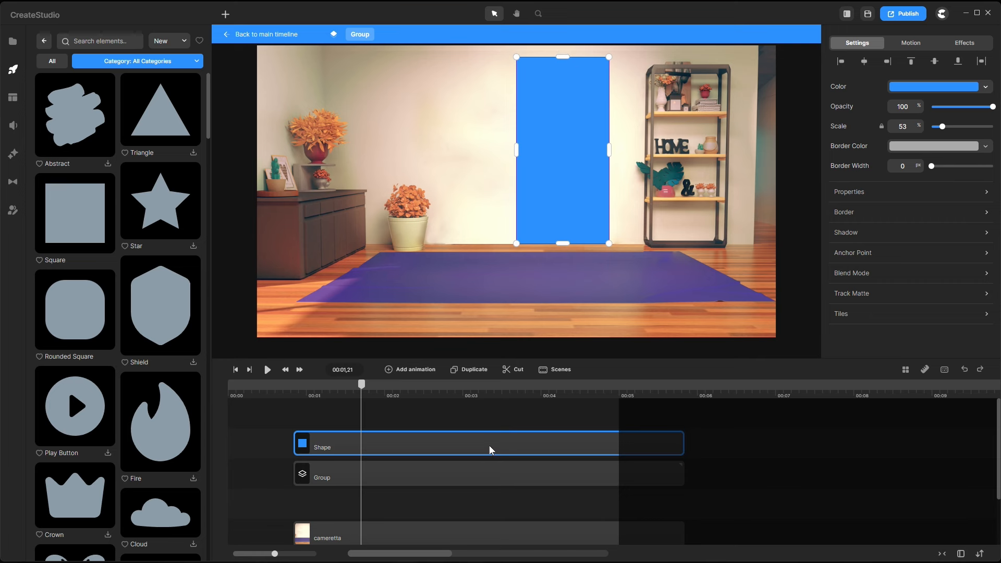
left_click_drag(489, 445, 489, 505)
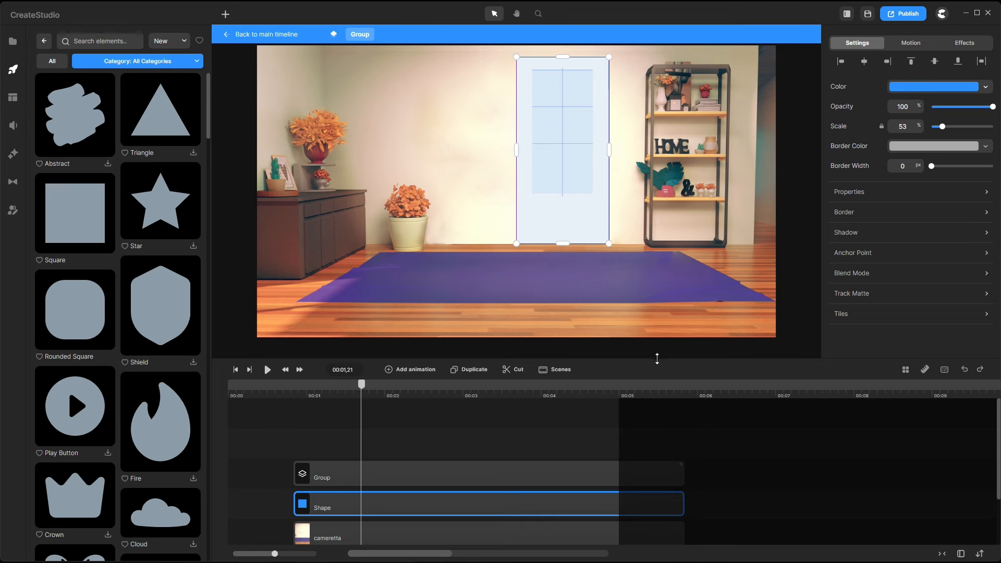
Step: Search the scene backgrounds for "room" and add the Bedroom 2 image to the timeline
left_click_drag(657, 358, 646, 304)
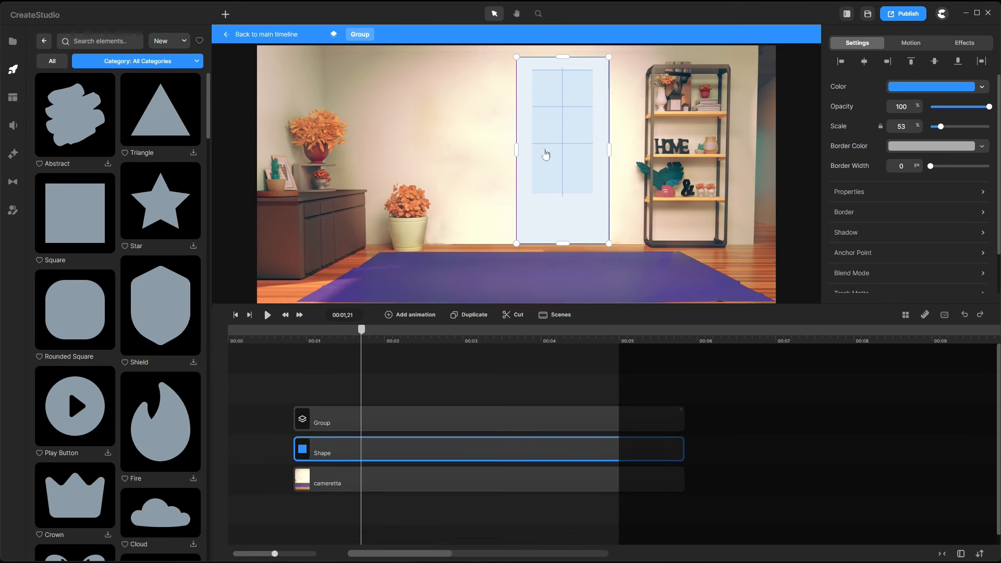
left_click(14, 69)
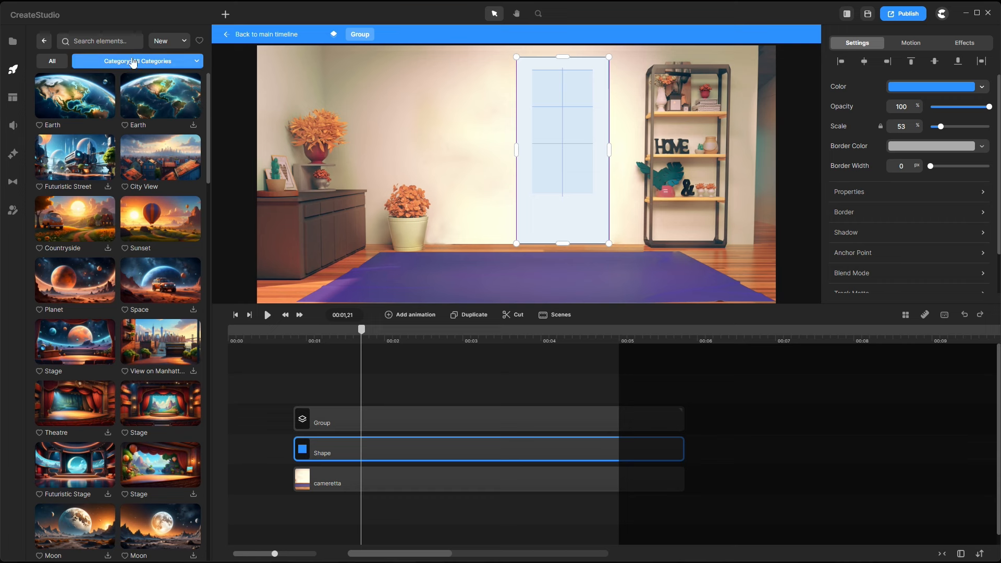
left_click(117, 43)
type("room")
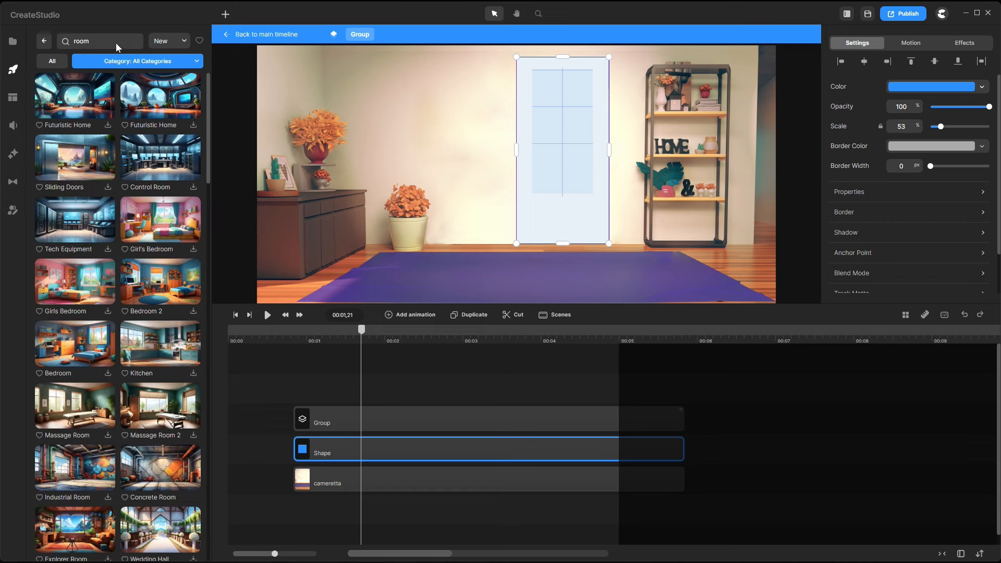
left_click(194, 310)
left_click_drag(194, 309, 731, 452)
Step: Raise the door group and shape by one layer, and place the bedroom image between the shape and cameretta with matching start times
left_click(427, 422)
left_click(426, 446, "shift")
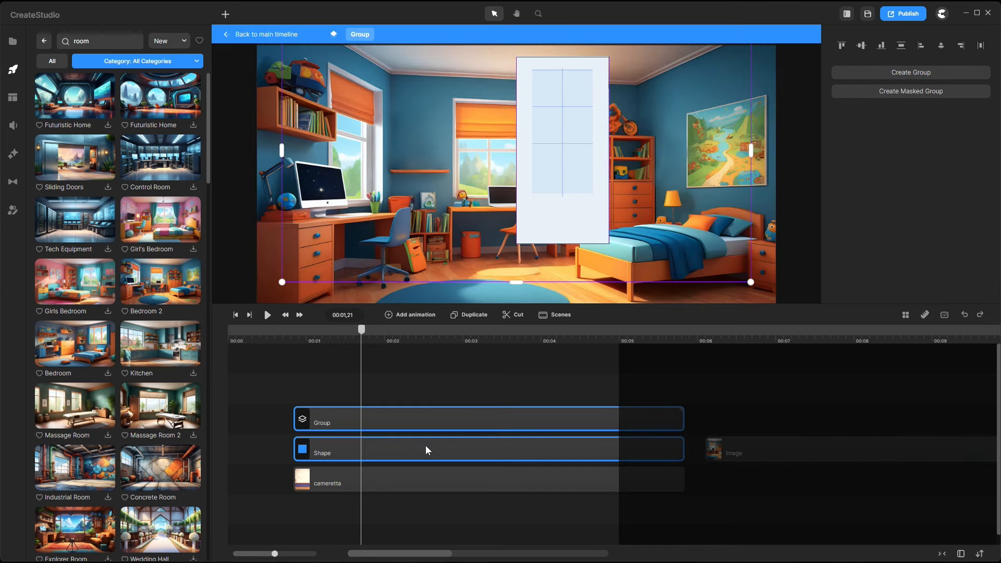
left_click_drag(426, 446, 424, 424)
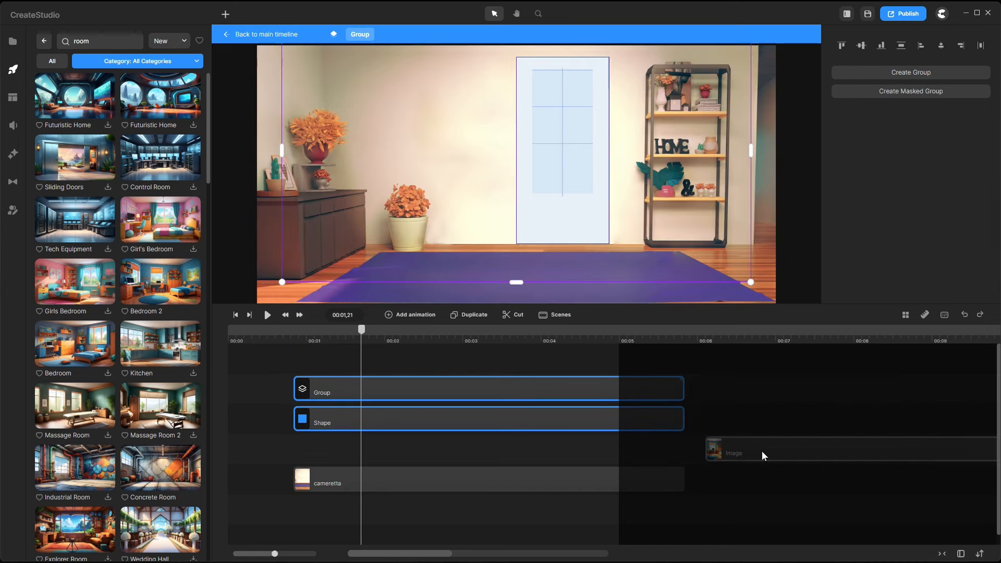
left_click_drag(762, 452, 352, 446)
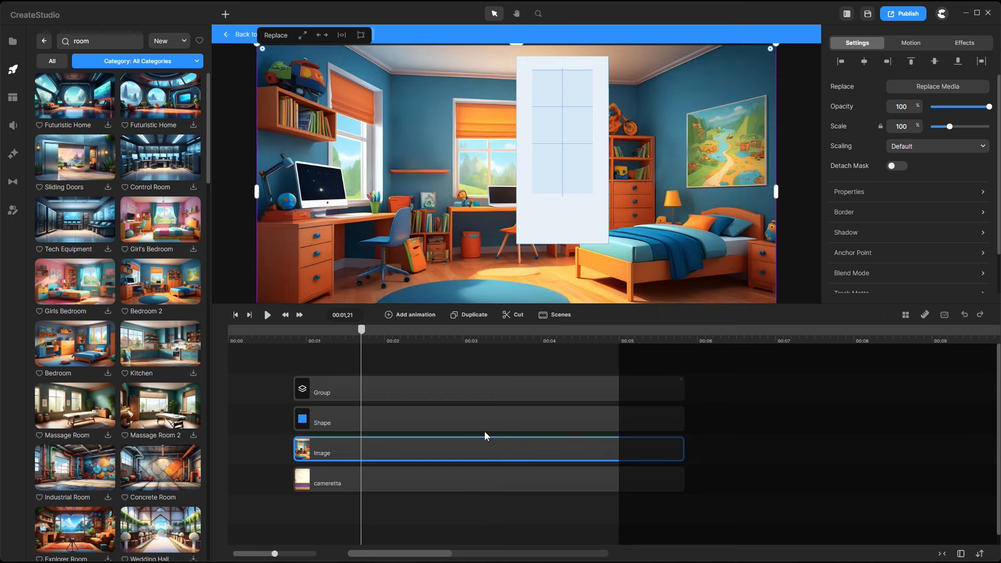
Step: Scale the bedroom image down to 80% and reposition it behind the door
left_click(387, 389)
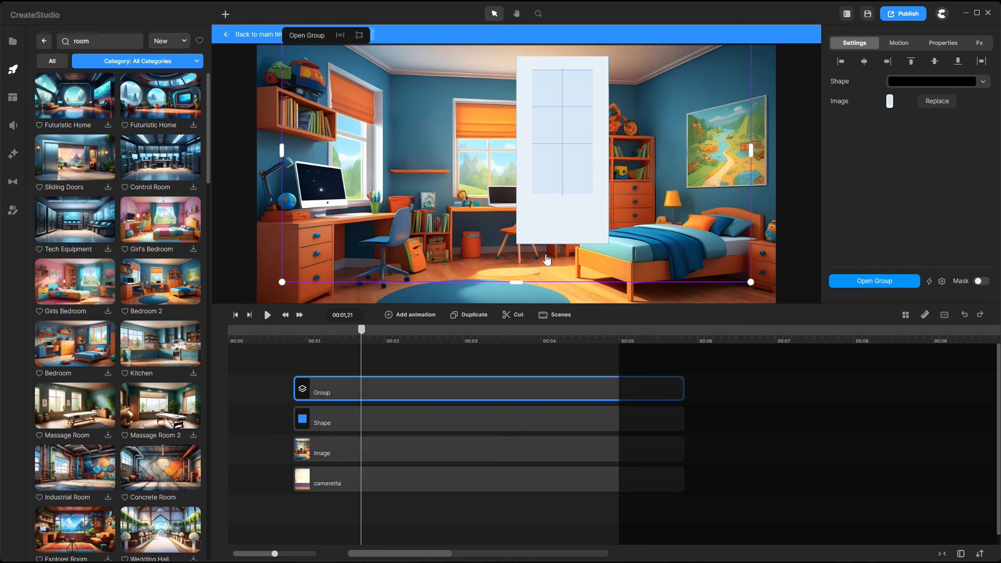
left_click(417, 449)
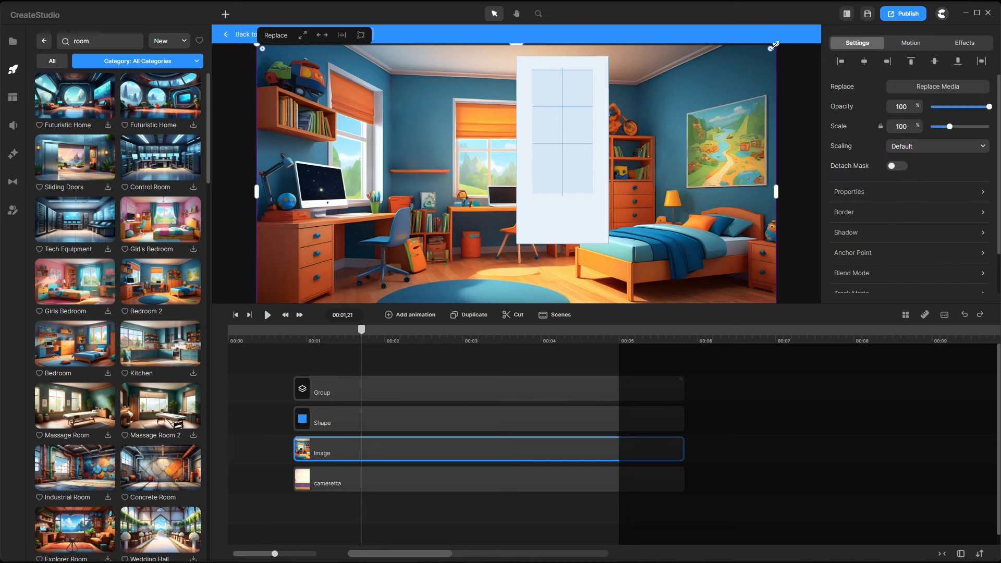
left_click_drag(776, 44, 671, 98)
left_click_drag(404, 162, 501, 132)
Step: Apply a track matte to the bedroom image, using Shape as the mask
scroll(922, 228, "down", 2)
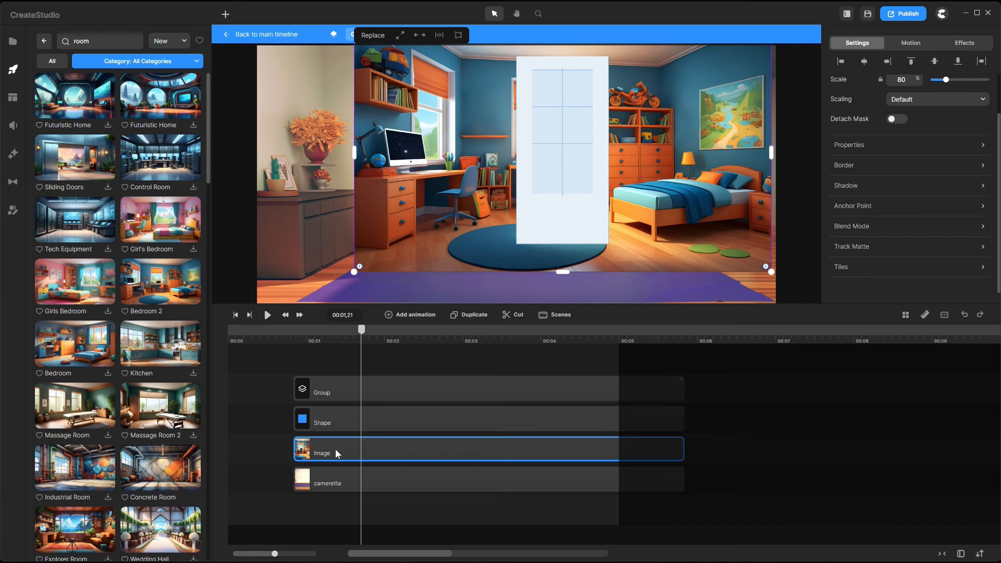
left_click(983, 247)
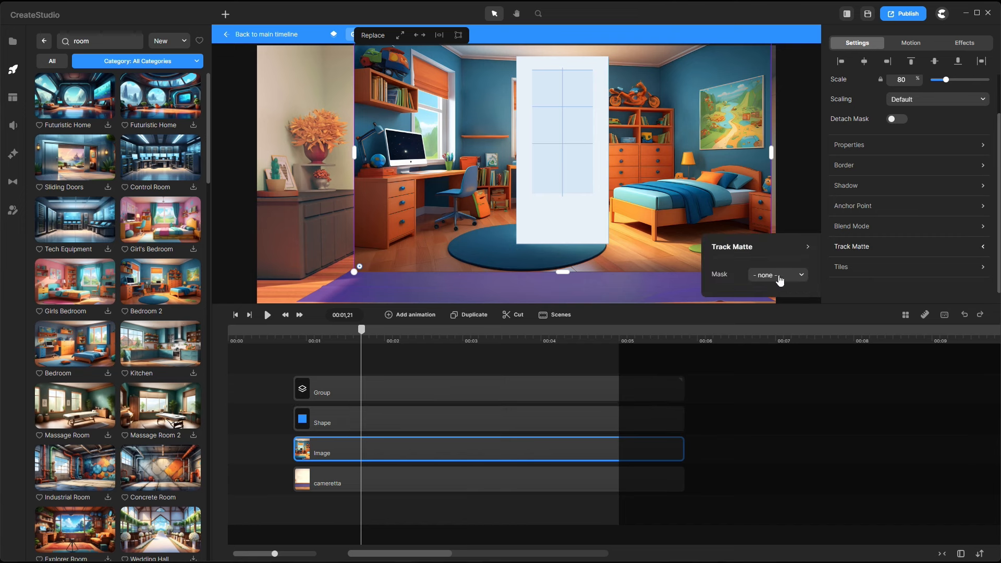
left_click(780, 276)
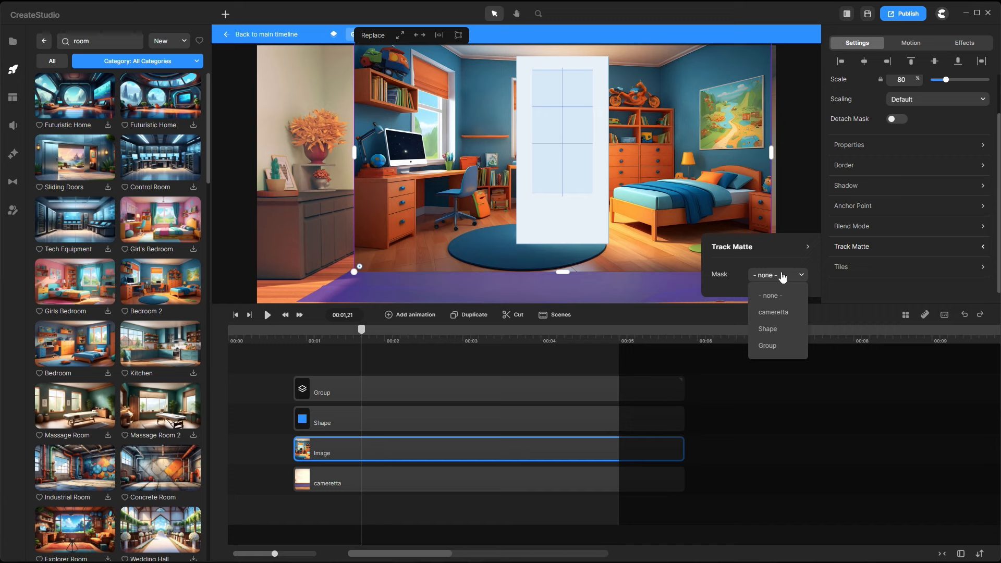
left_click(773, 334)
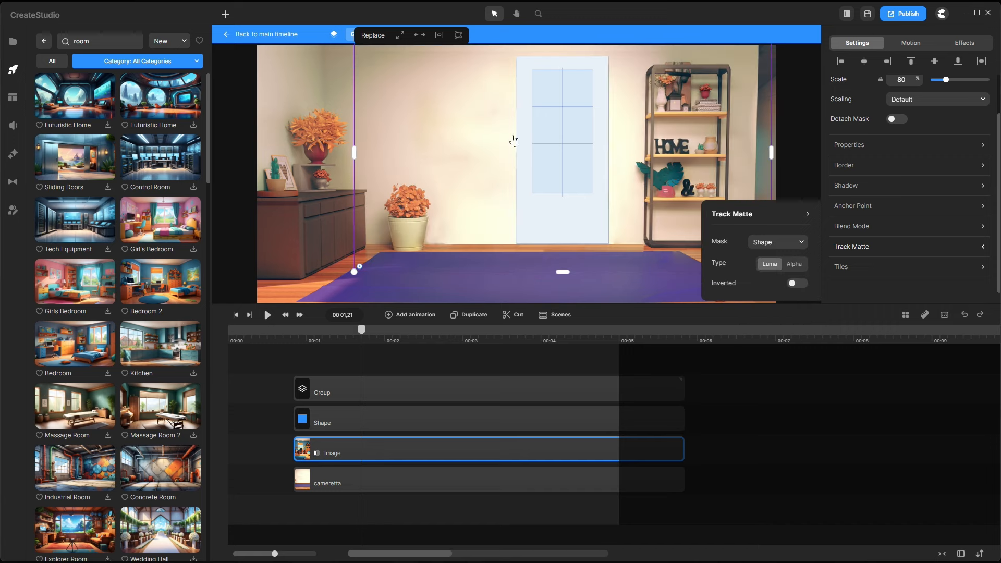
left_click(684, 480)
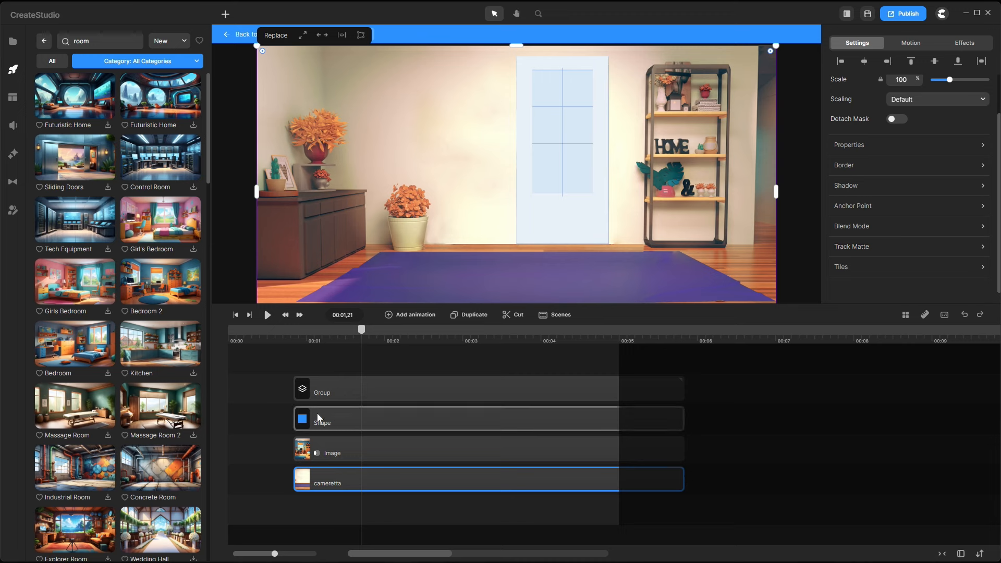
Step: Open the door group inward by setting its Y rotation to 72°
left_click(355, 390)
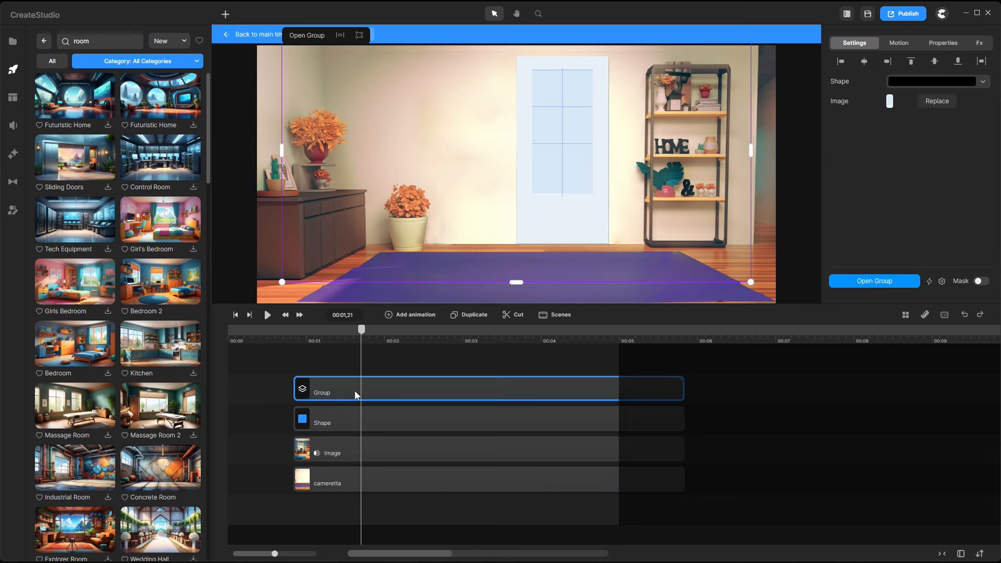
left_click(952, 45)
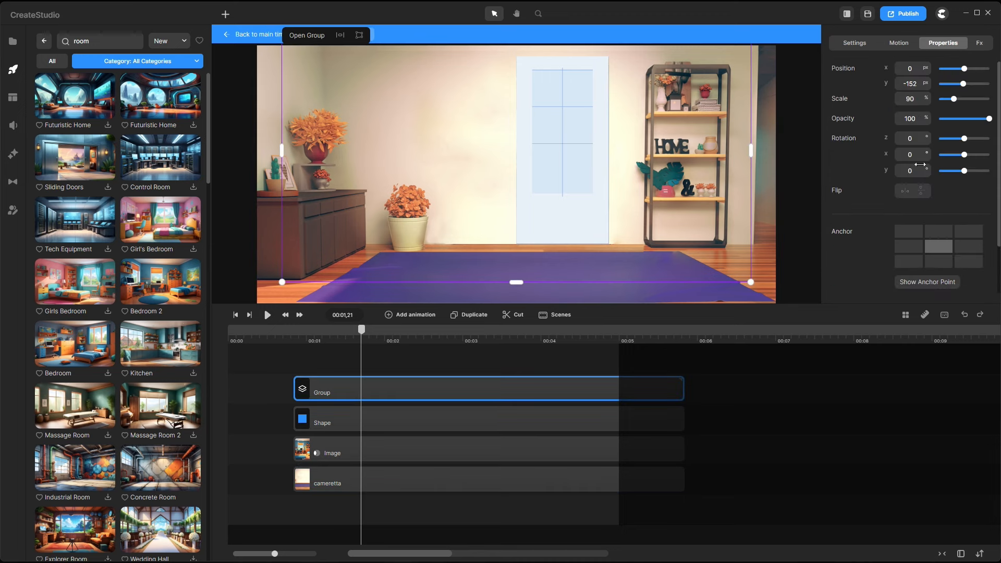
left_click_drag(921, 167, 927, 166)
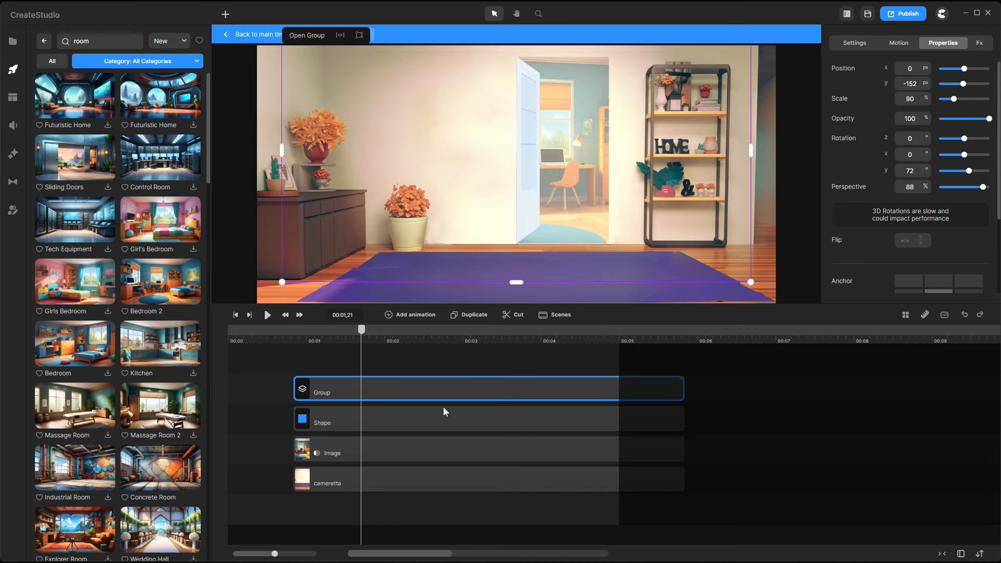
Step: Try black as the mask shape's fill colour, and set it to light grey eaeaea
left_click(430, 417)
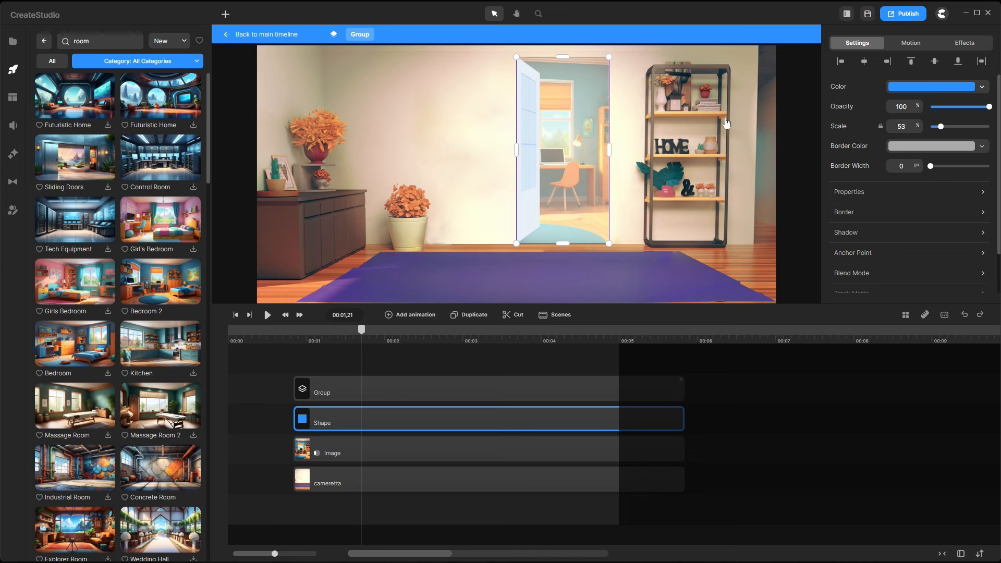
left_click(922, 92)
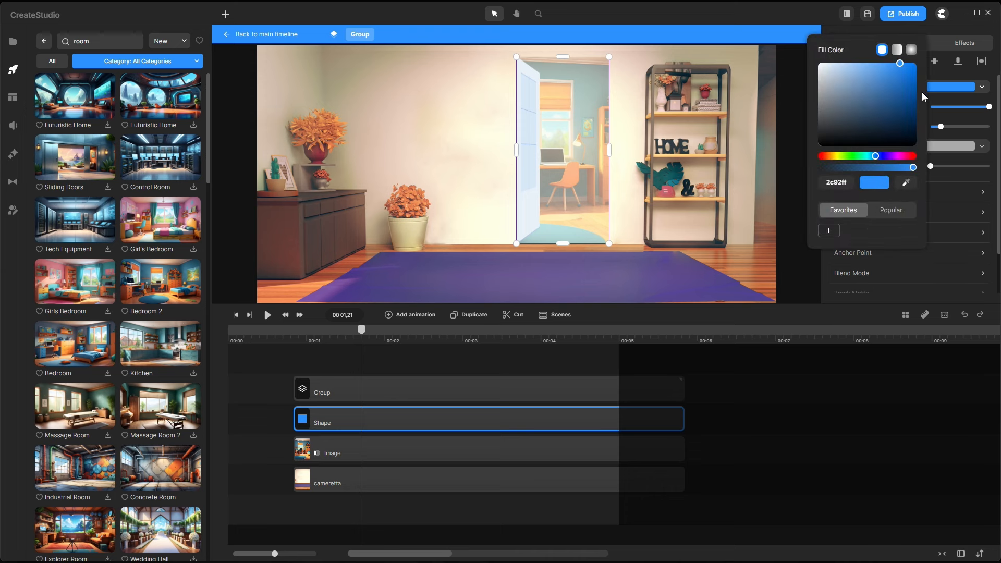
left_click_drag(913, 92, 820, 202)
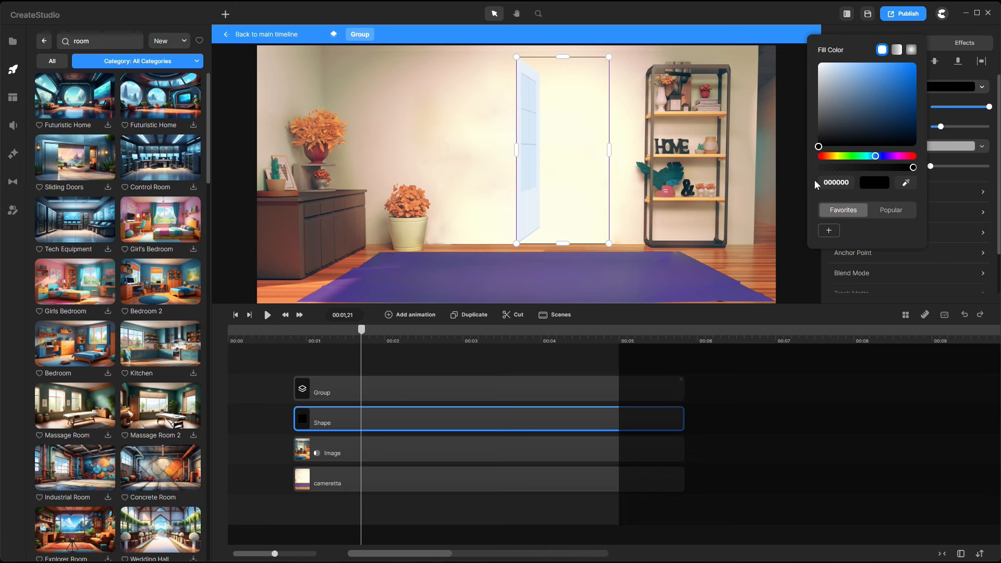
left_click_drag(815, 180, 782, 68)
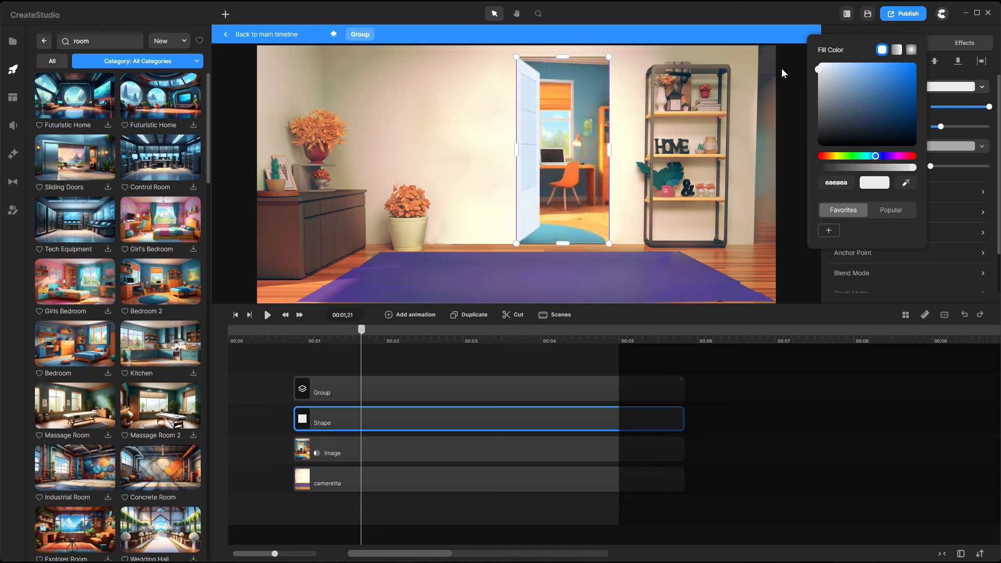
left_click(762, 414)
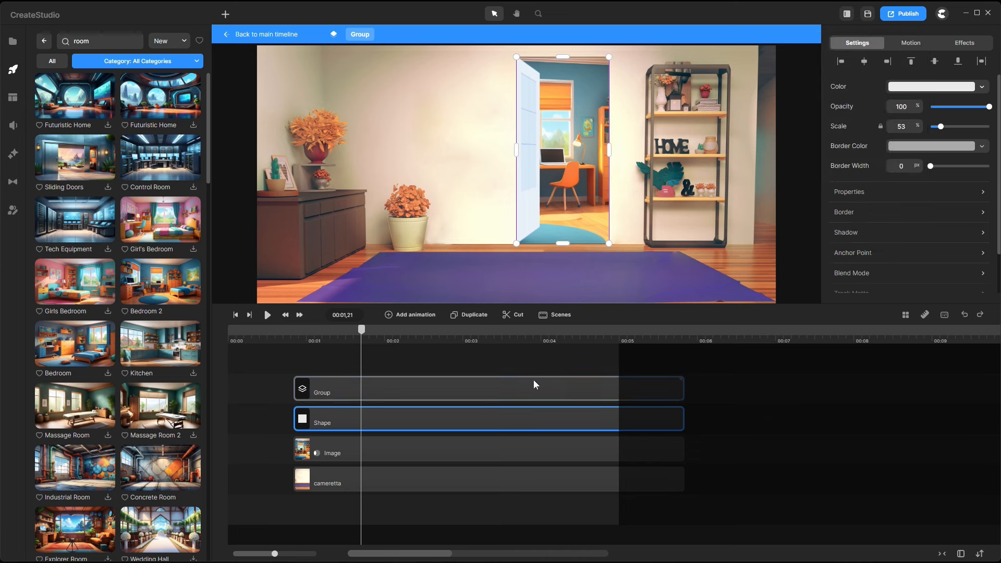
Step: Test different opening angles for the door group and swing it outward with a Y rotation of -138°
left_click(532, 389)
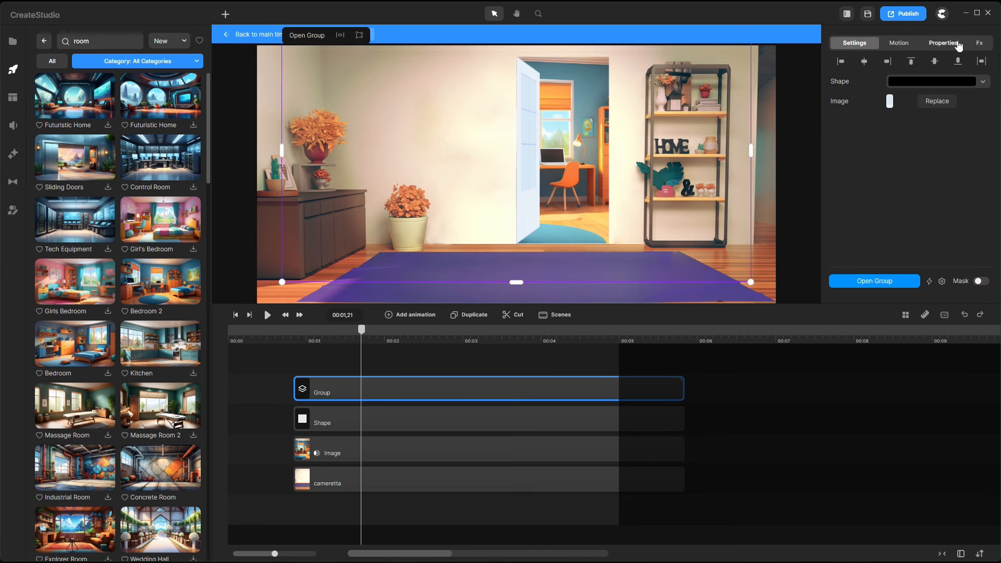
left_click(957, 45)
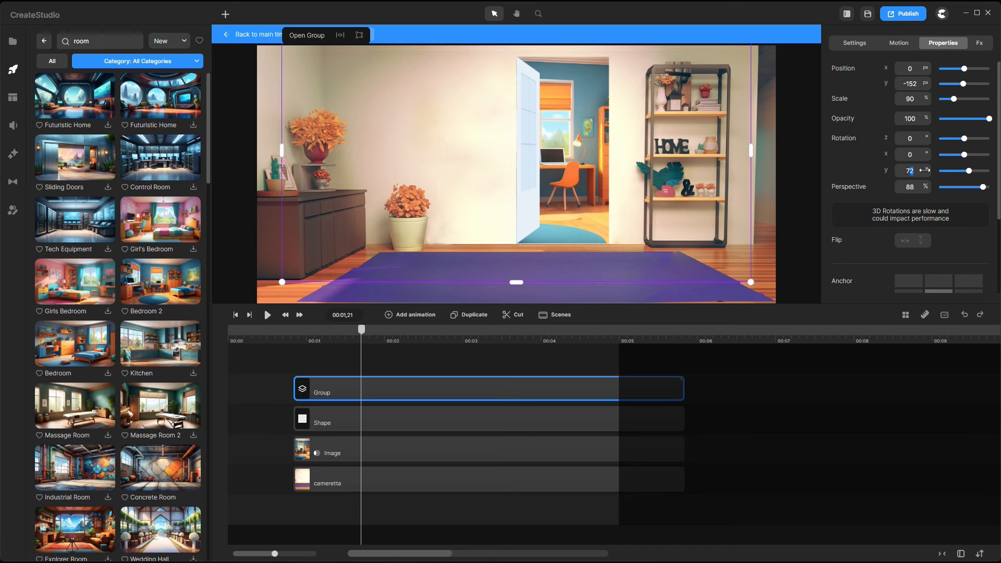
left_click_drag(925, 170, 929, 164)
left_click_drag(929, 165, 928, 164)
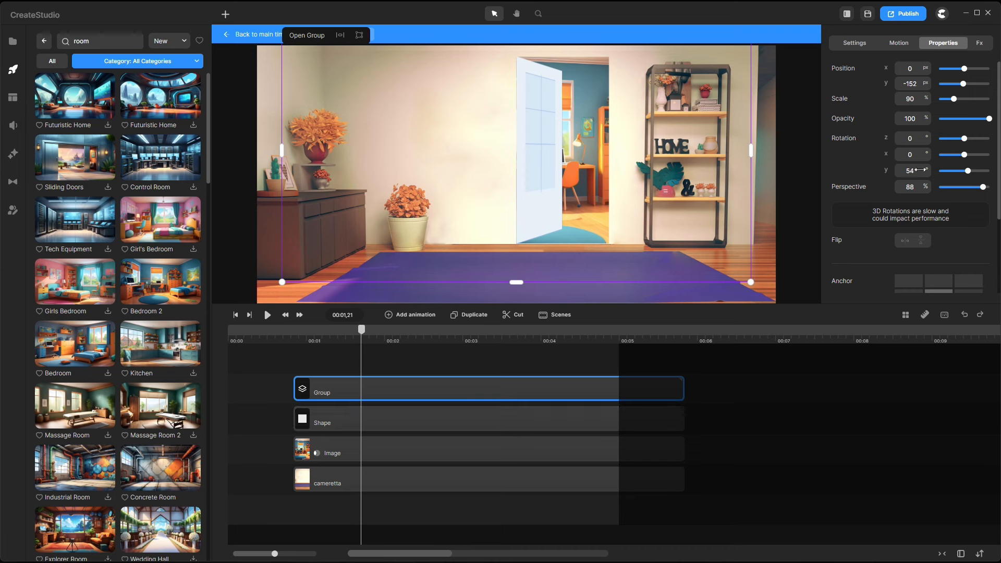
left_click_drag(921, 172, 905, 169)
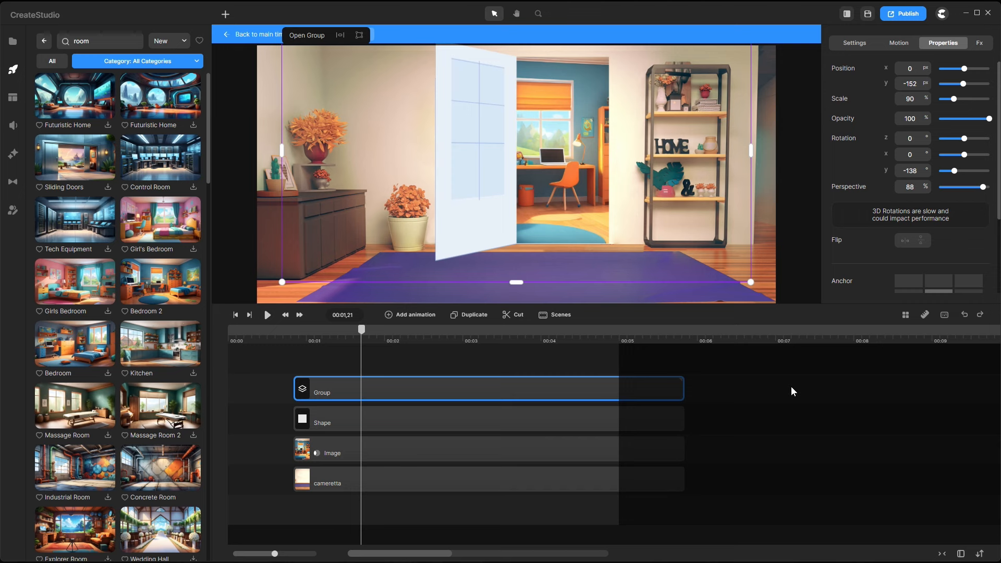
scroll(800, 161, "up", 1)
scroll(801, 163, "down", 2)
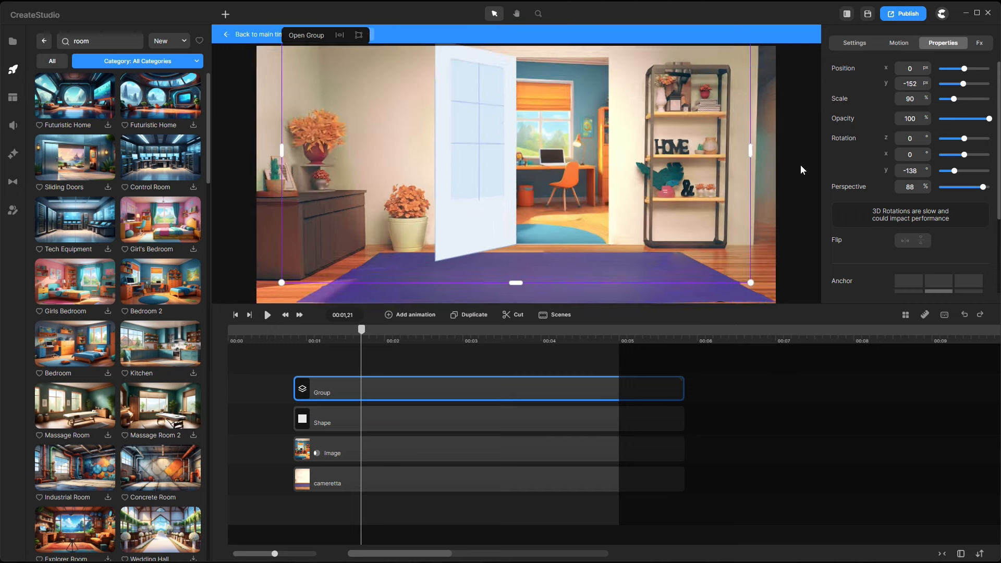
scroll(777, 183, "up", 2)
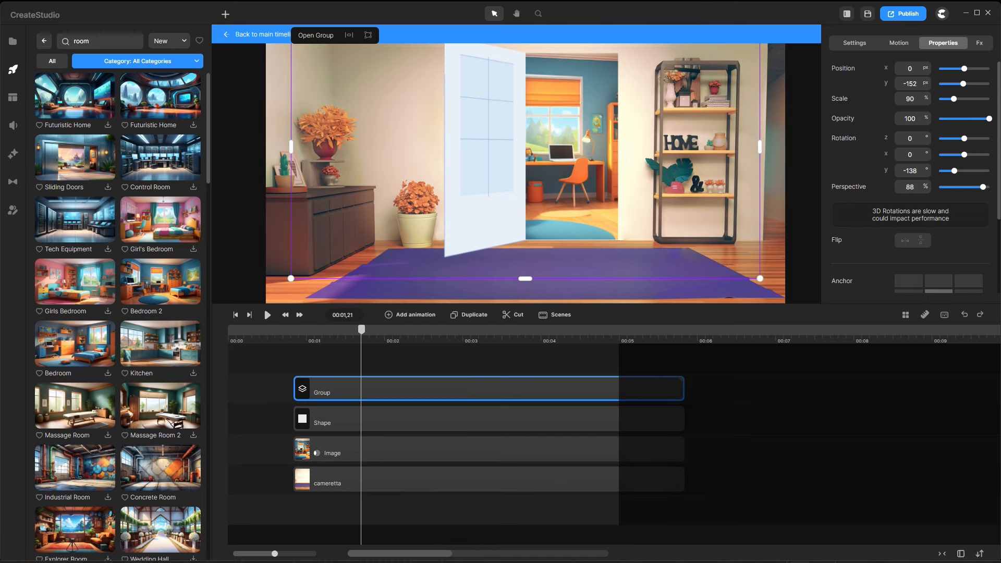
Step: Switch to Affinity Photo and examine the individual rectangle layers that make up the door in the porta document
left_click(247, 557)
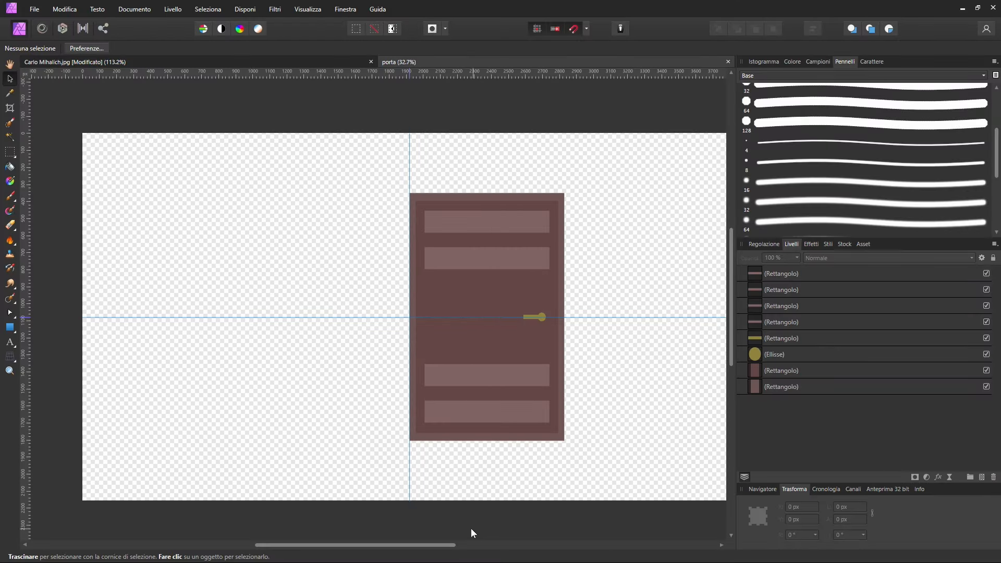
left_click_drag(396, 546, 405, 546)
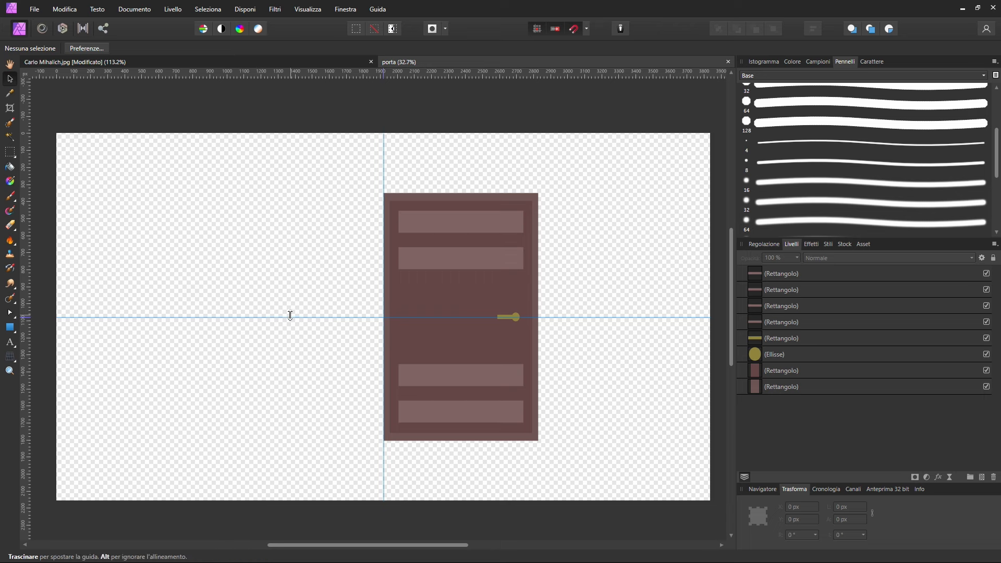
left_click(421, 242)
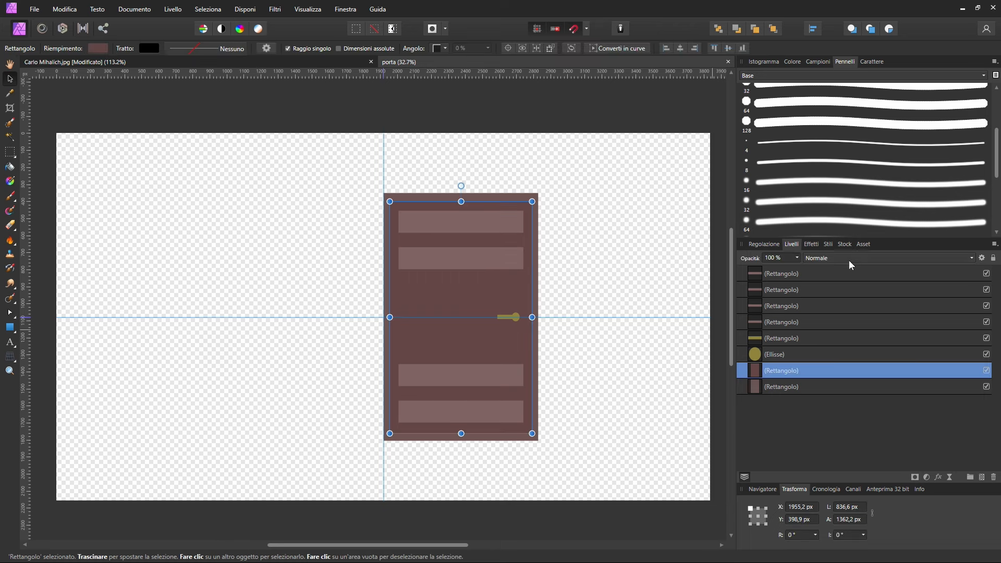
left_click(816, 274)
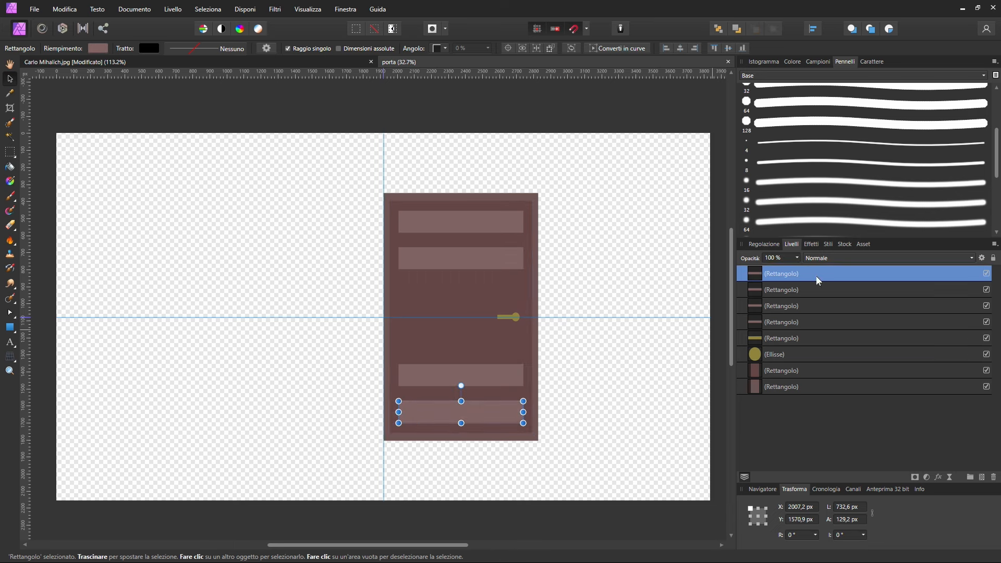
left_click(771, 290)
left_click(775, 306)
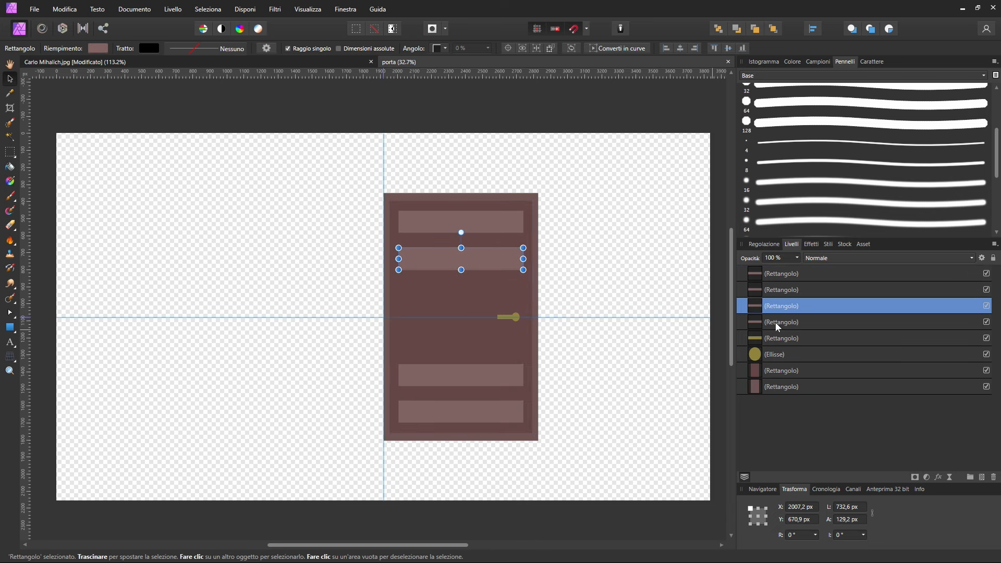
left_click(775, 322)
left_click(776, 339)
left_click(777, 369)
left_click(775, 388)
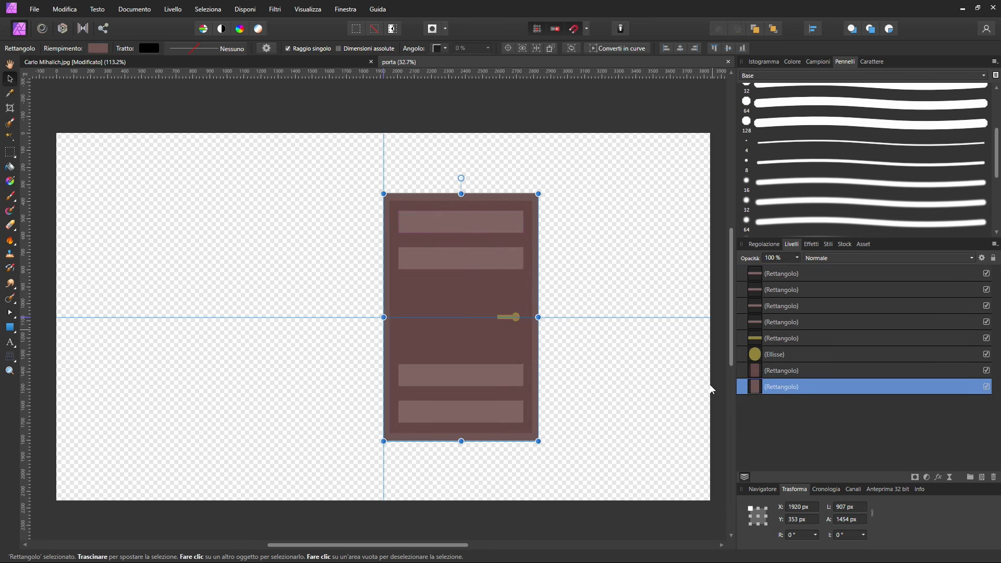
Step: Select all eight door layers and move the door so its bottom edge is centred on the guides' intersection, at X 1466.5 px, Y -374 px
left_click(791, 274, "shift")
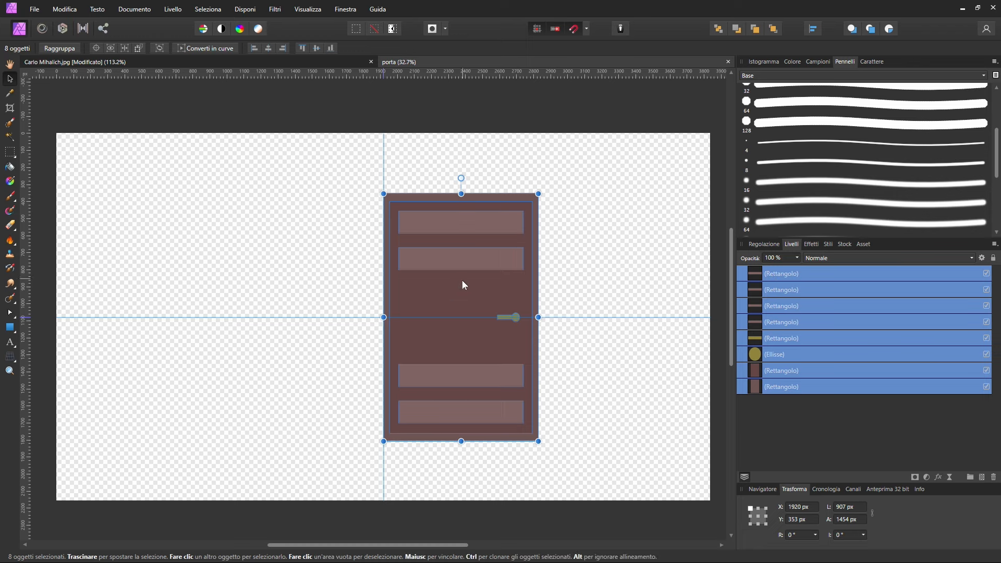
mouse_move(462, 280)
left_mouse_down()
mouse_move(392, 296)
mouse_move(409, 298)
mouse_move(396, 293)
mouse_move(413, 276)
mouse_move(269, 290)
mouse_move(274, 302)
mouse_move(443, 305)
mouse_move(471, 295)
left_mouse_up()
left_click_drag(473, 361, 393, 244)
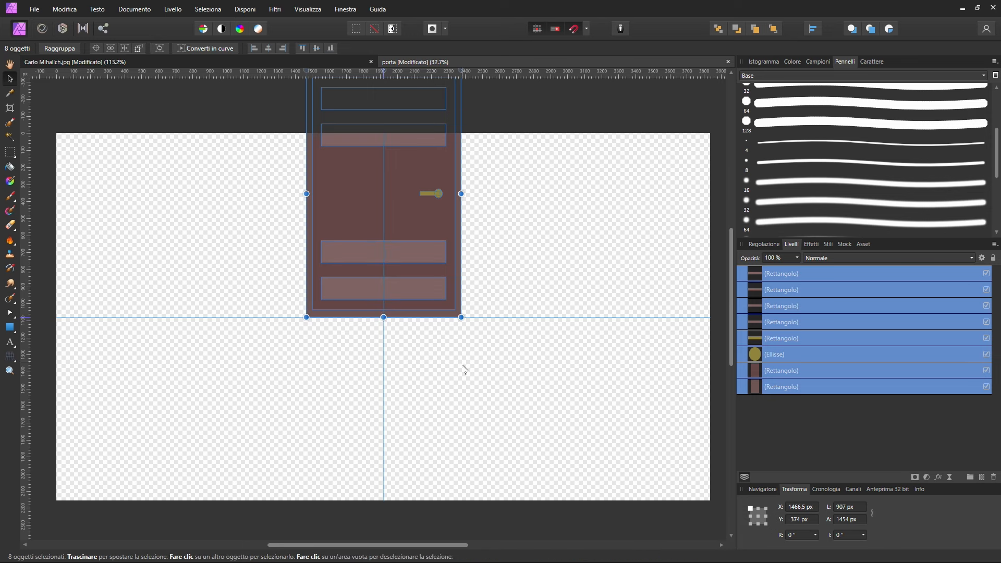
Step: Scale the door artwork to 638.1 × 1023 px and centre its bottom edge on the guides' intersection, at X 1600.9 px, Y 57 px
scroll(438, 506, "up", 2)
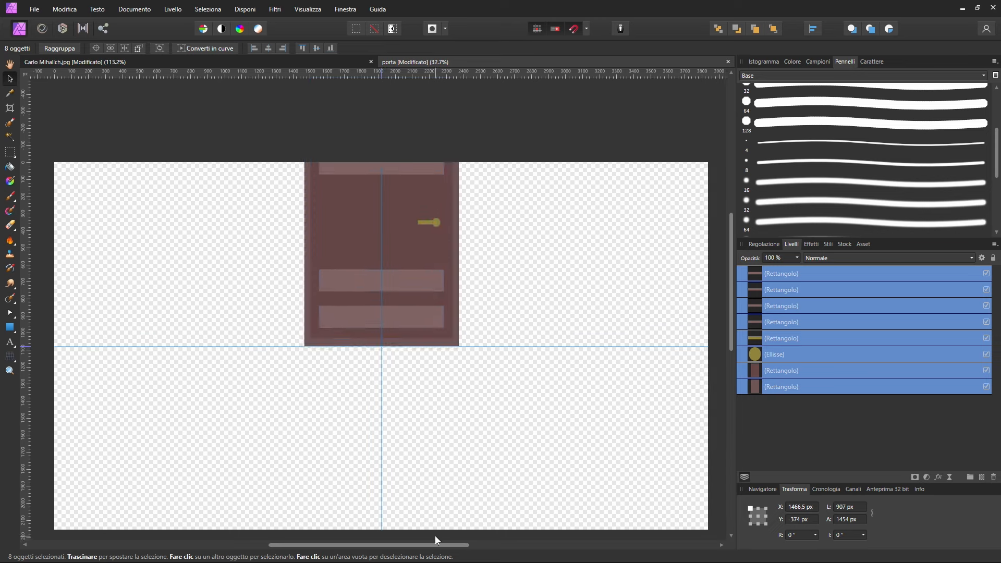
left_click_drag(459, 100, 401, 191)
left_click_drag(340, 257, 370, 261)
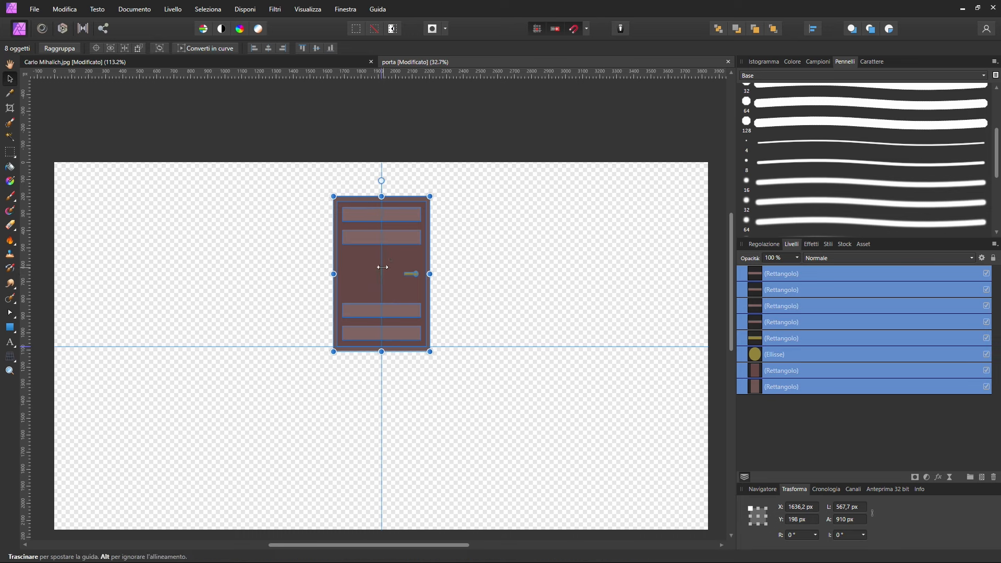
left_click_drag(372, 272, 373, 262)
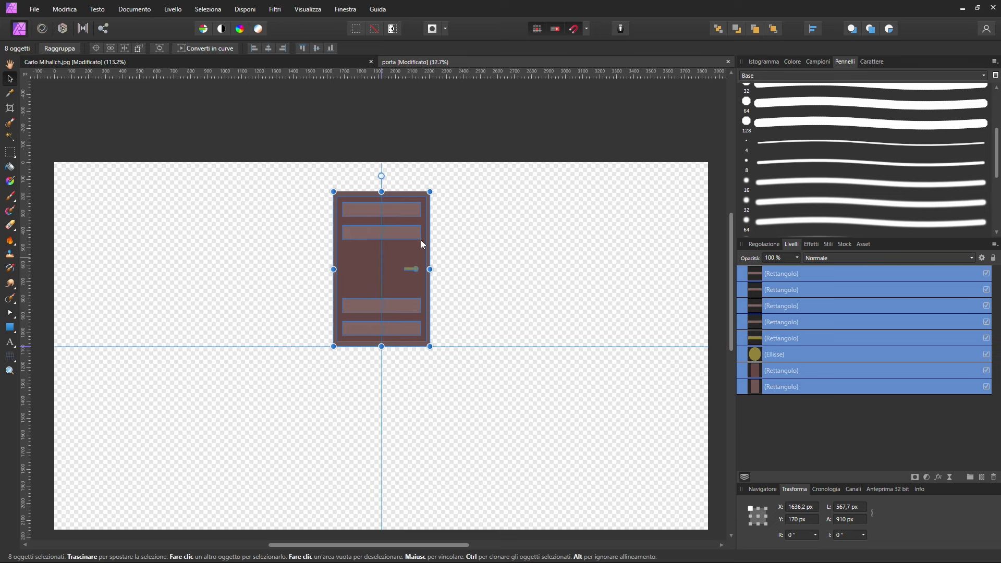
left_click_drag(430, 191, 441, 171)
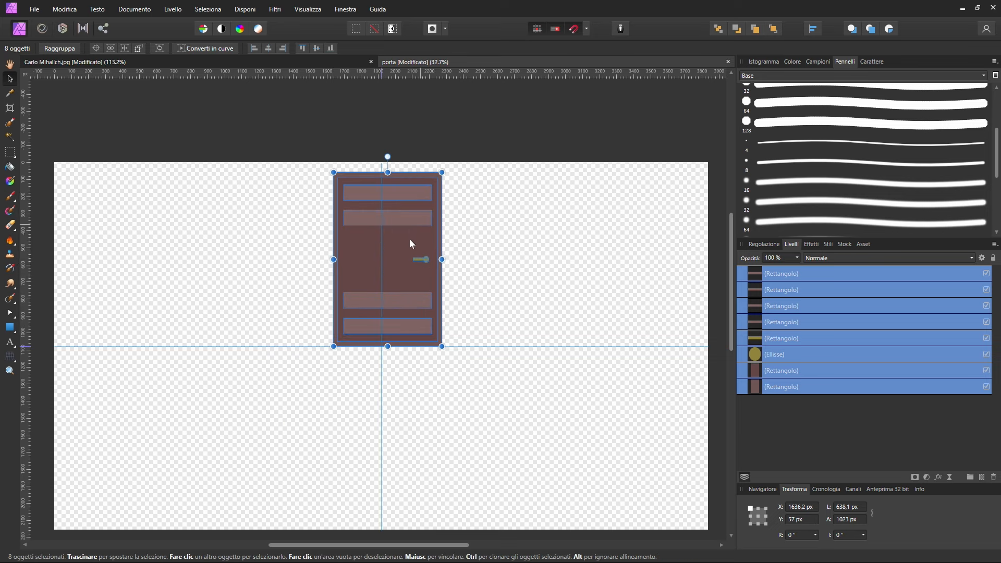
left_click_drag(393, 249, 389, 252)
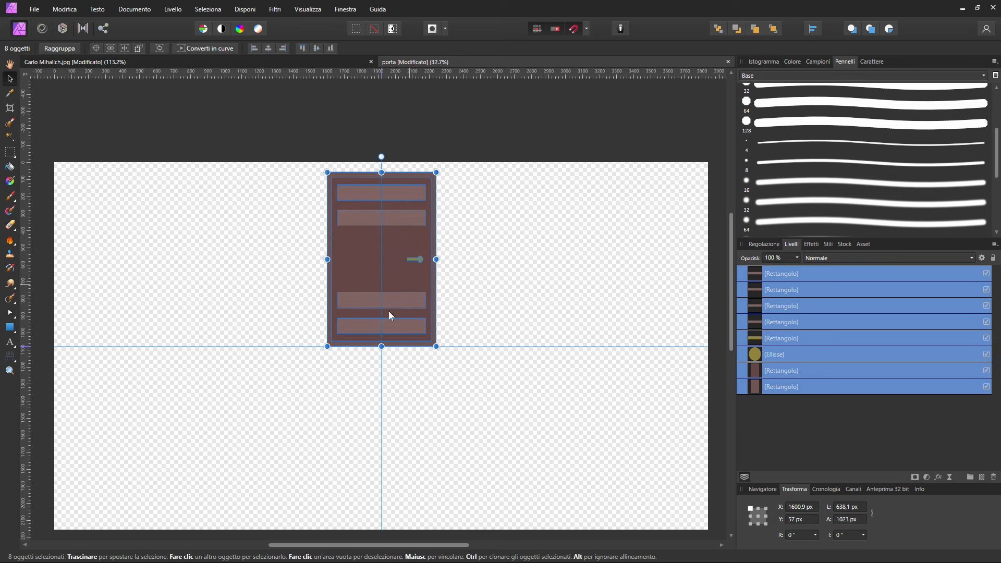
left_click(537, 123)
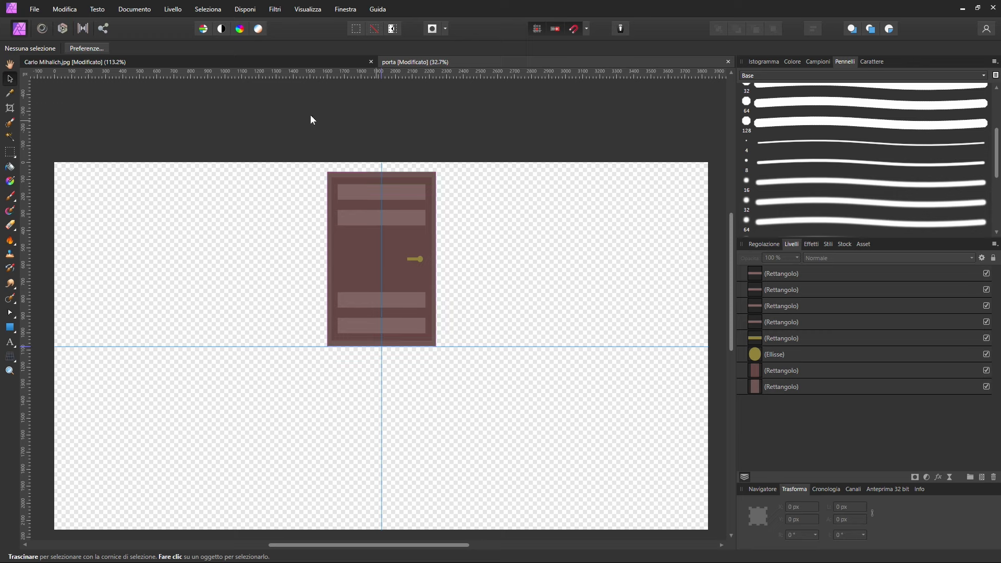
Step: Export the whole document as a high-quality digital SVG named porta2.svg to the Desktop
left_click(33, 9)
left_click(52, 257)
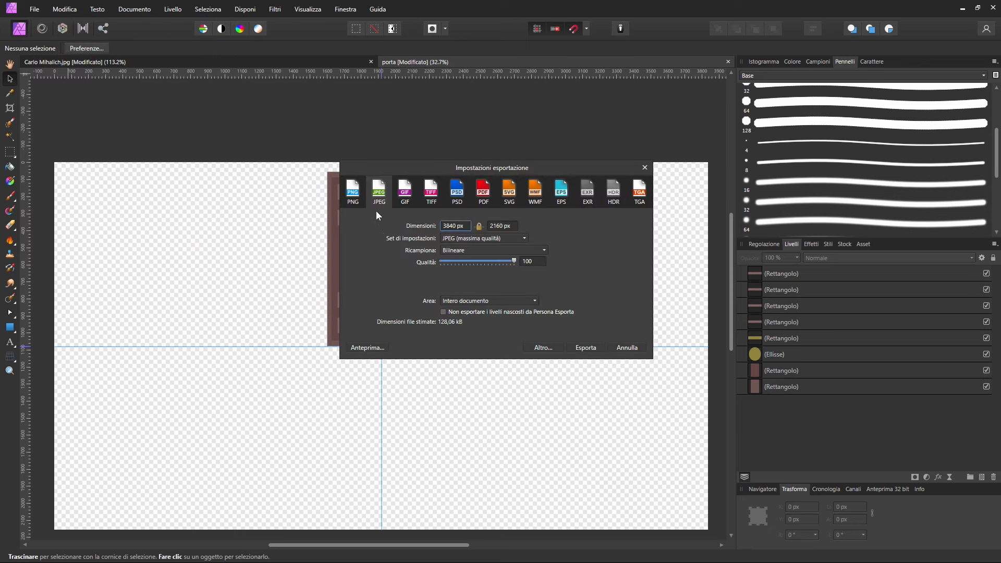
left_click(359, 198)
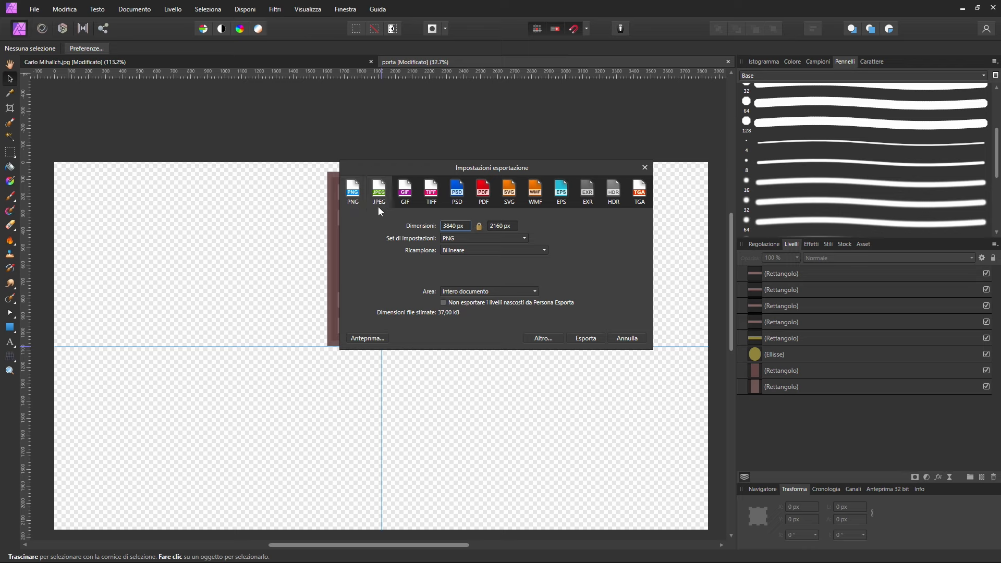
left_click(509, 193)
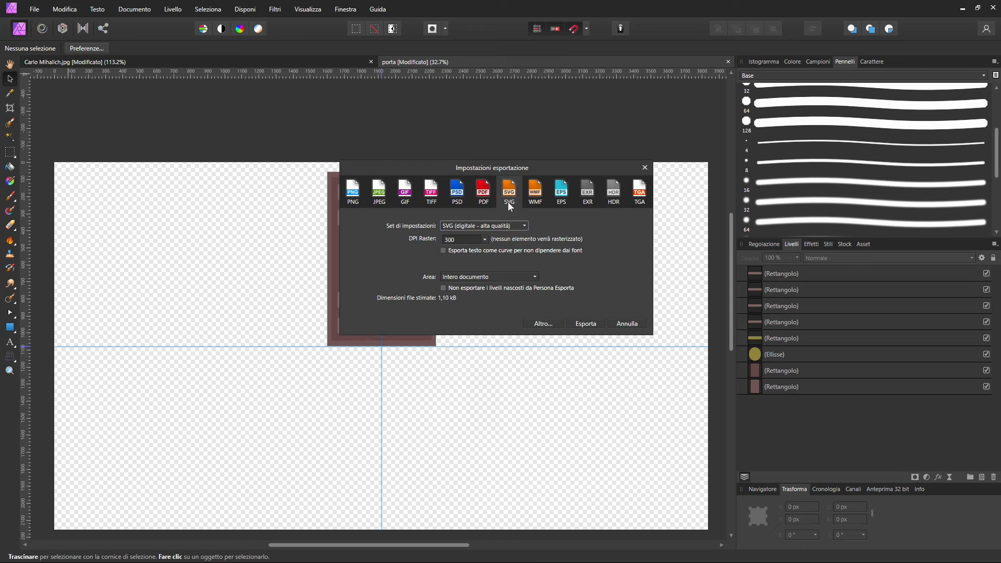
left_click(589, 323)
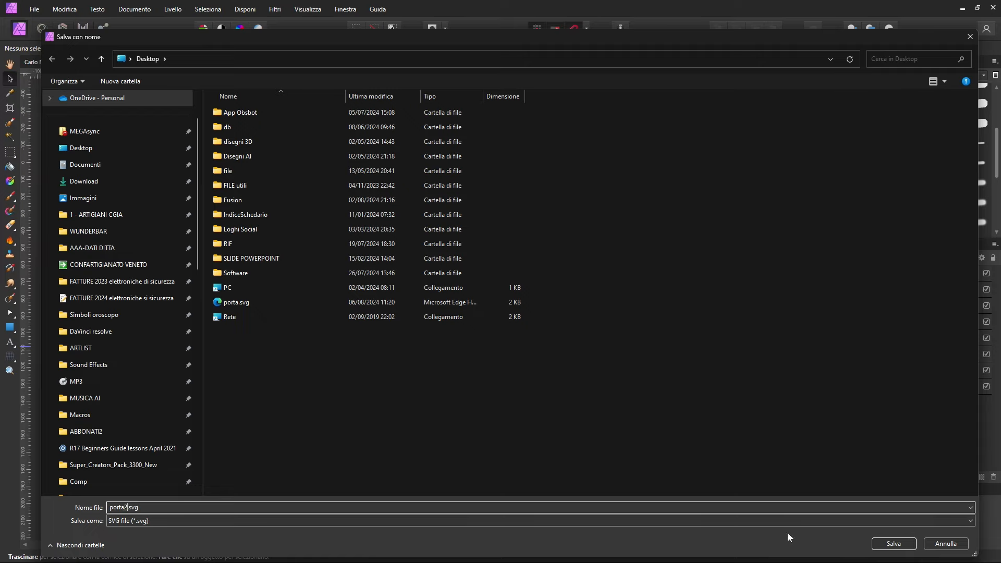
left_click(893, 543)
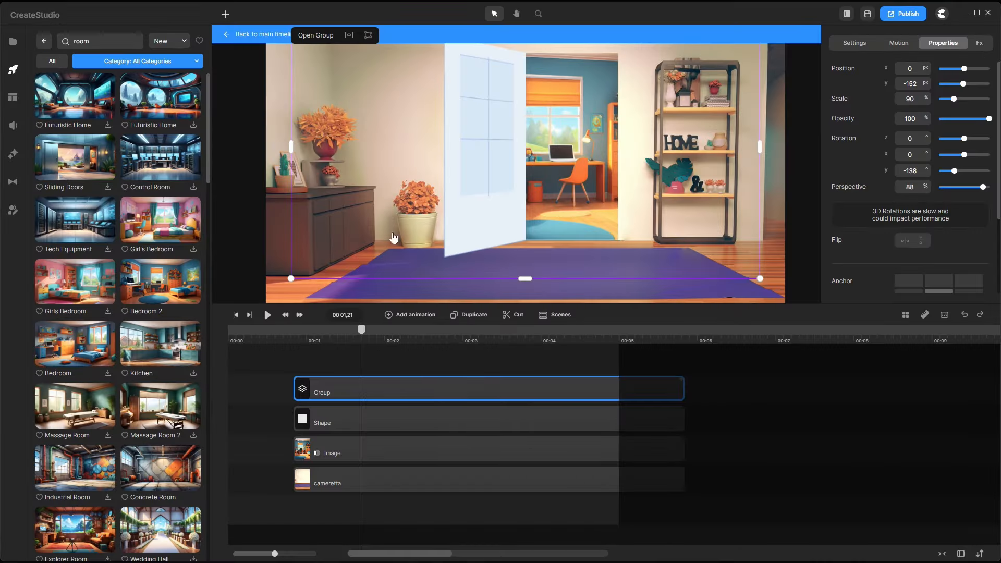
Step: Switch to CreateStudio and add the porta door image above the door group, placing it at X 154 px, Y -58 px
left_click(11, 45)
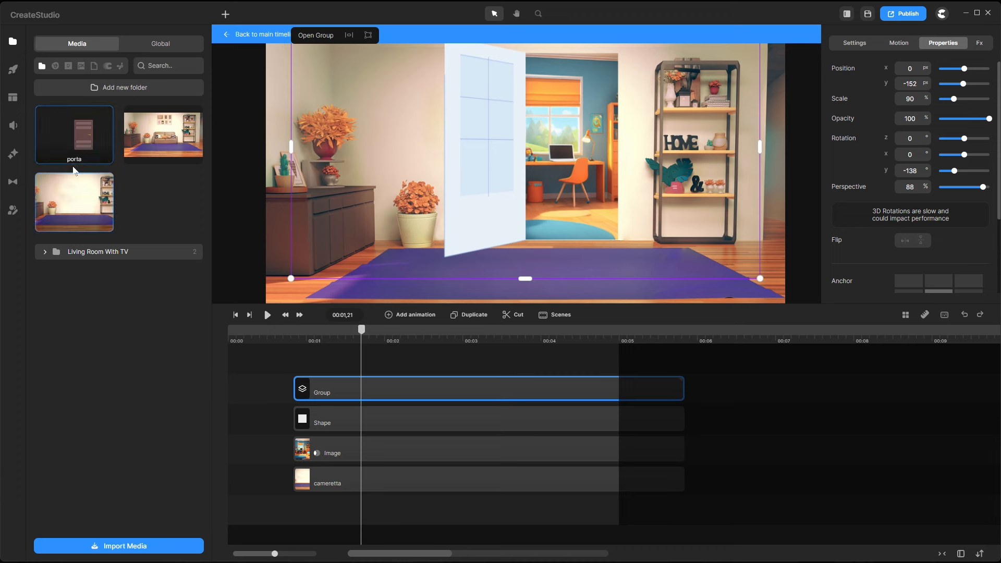
left_click_drag(80, 155, 395, 369)
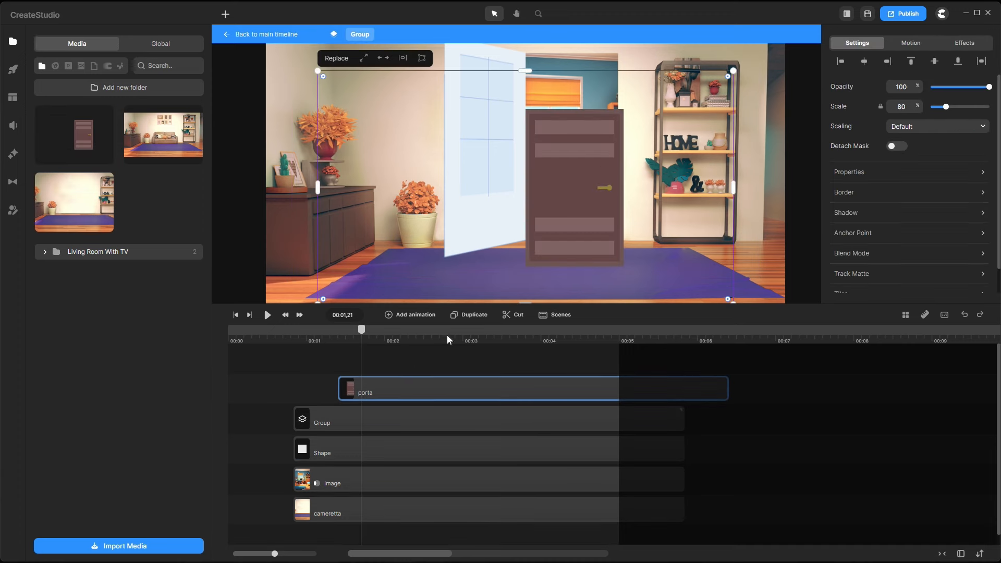
left_click_drag(593, 181, 638, 164)
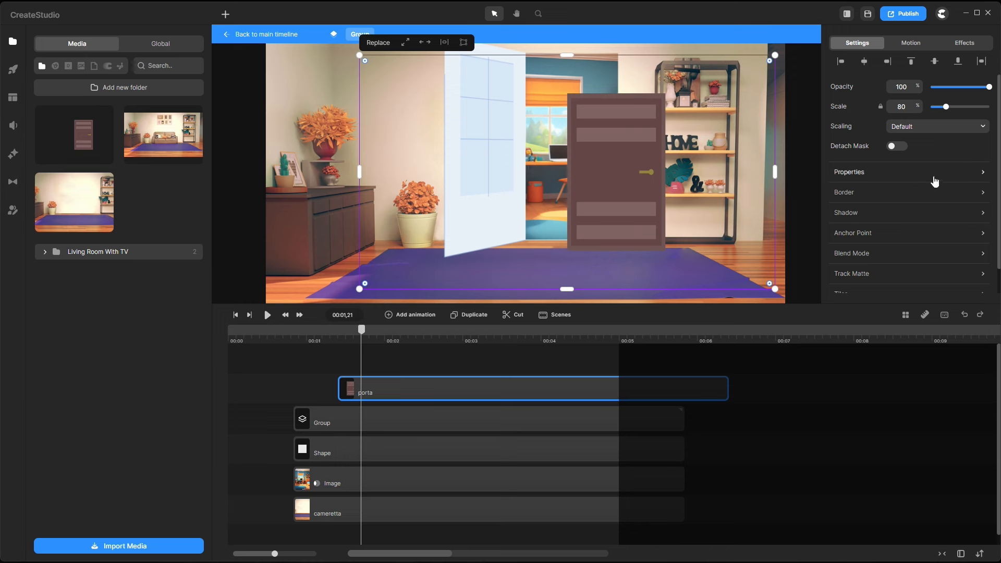
Step: Test the porta door's 3D X and Y rotations, including 18° about X, and delete its layer
left_click(984, 174)
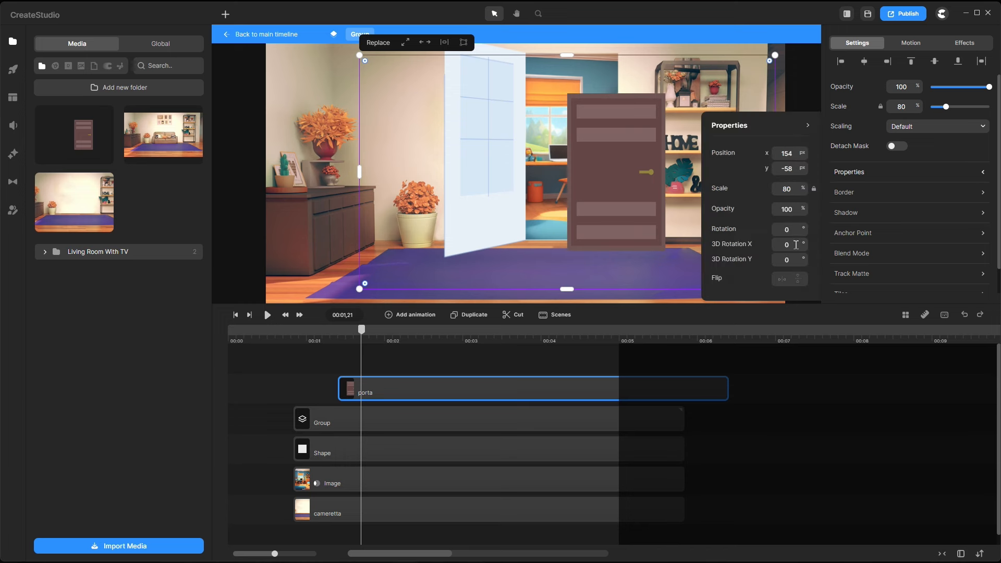
left_click_drag(804, 244, 759, 229)
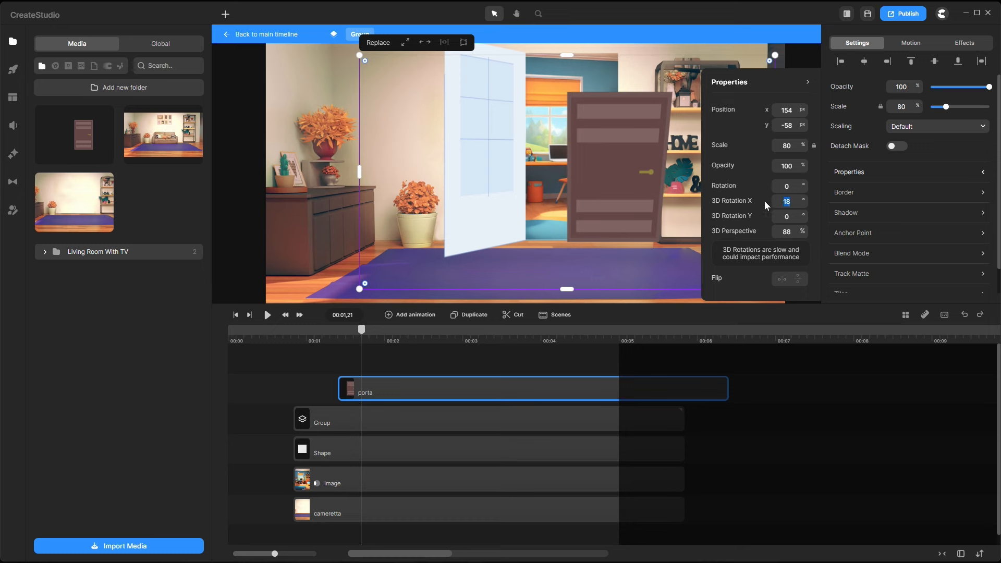
type("0")
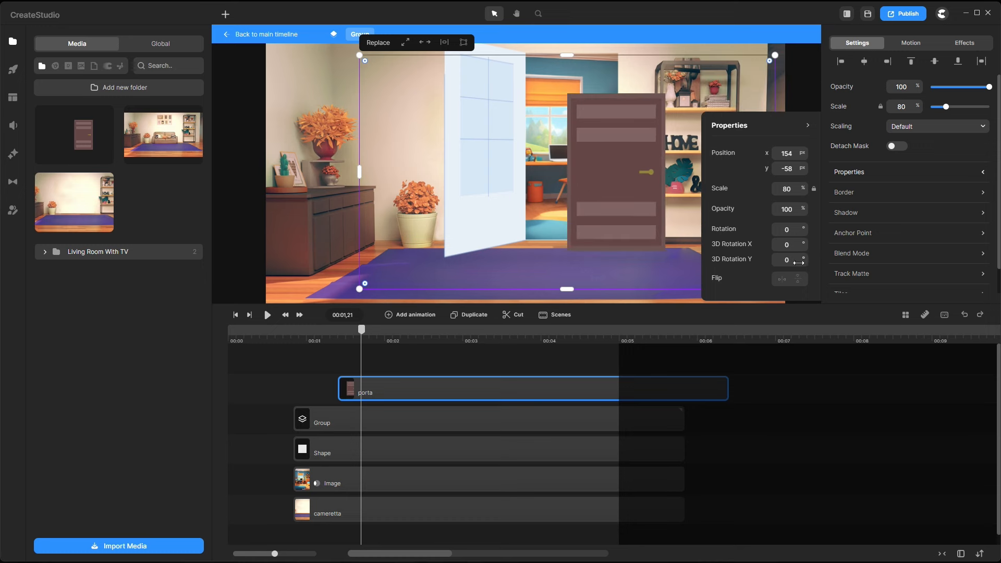
mouse_move(803, 261)
left_mouse_down()
mouse_move(812, 260)
mouse_move(797, 253)
mouse_move(801, 241)
left_mouse_up()
key("Delete")
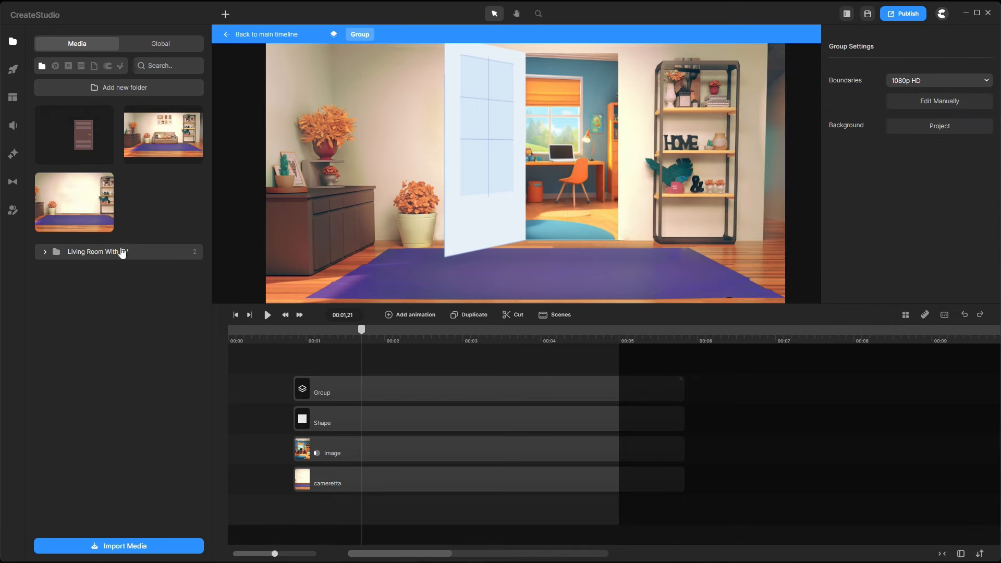
Step: Import porta2.svg from the Desktop and add it as a layer above the door group, at X 291 px, Y -21 px
left_click(112, 543)
left_click(290, 312)
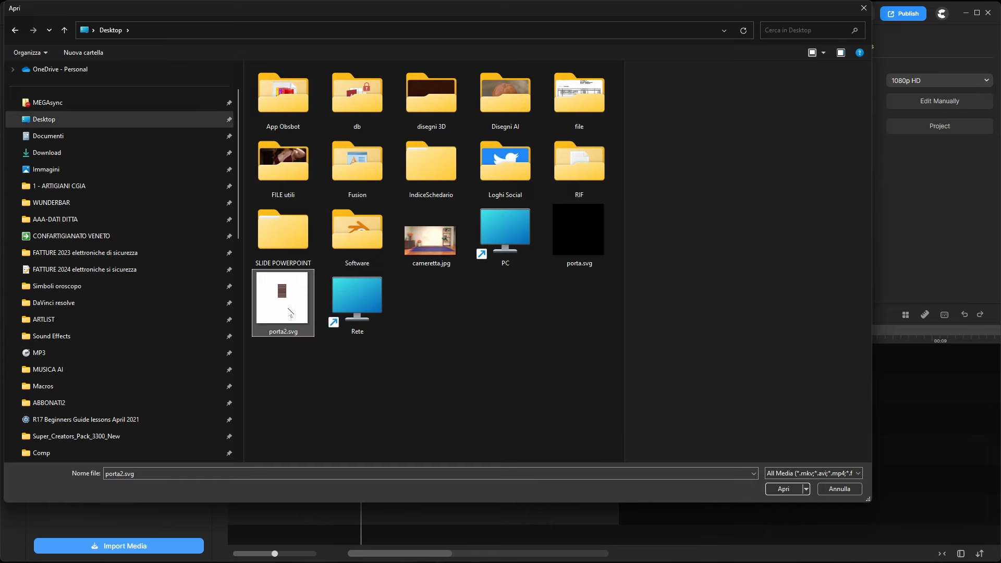
left_click(784, 489)
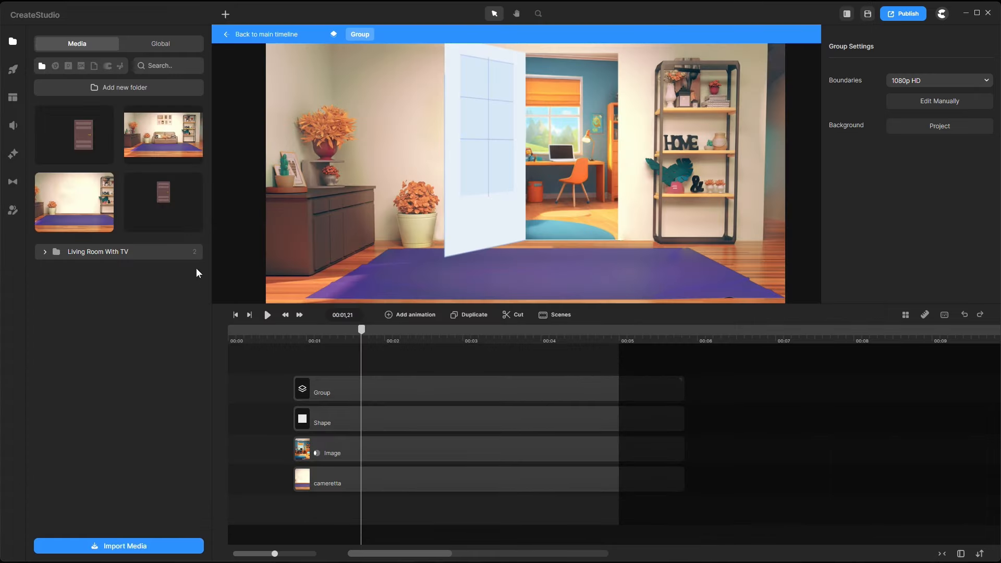
left_click_drag(182, 219, 353, 363)
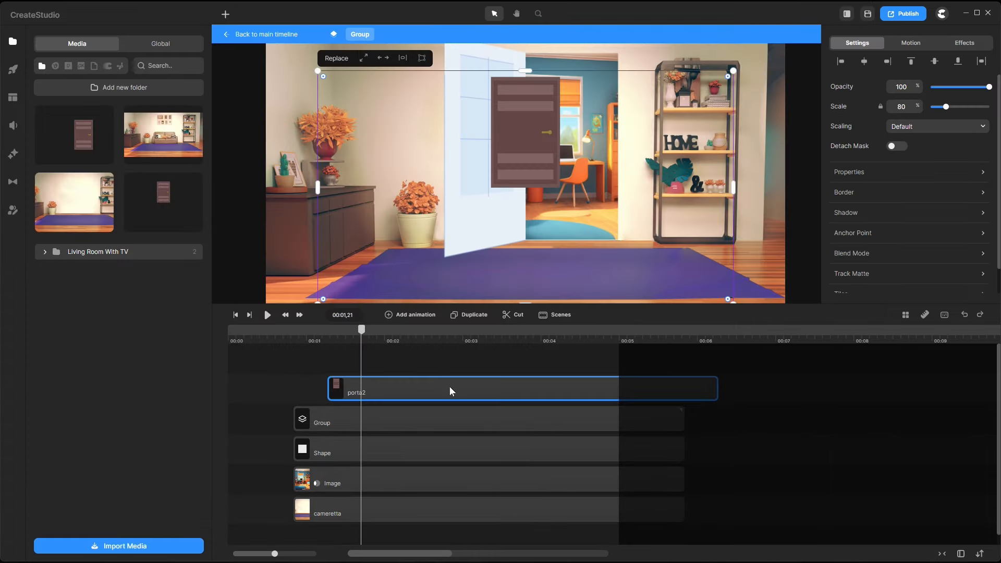
left_click_drag(532, 143, 611, 132)
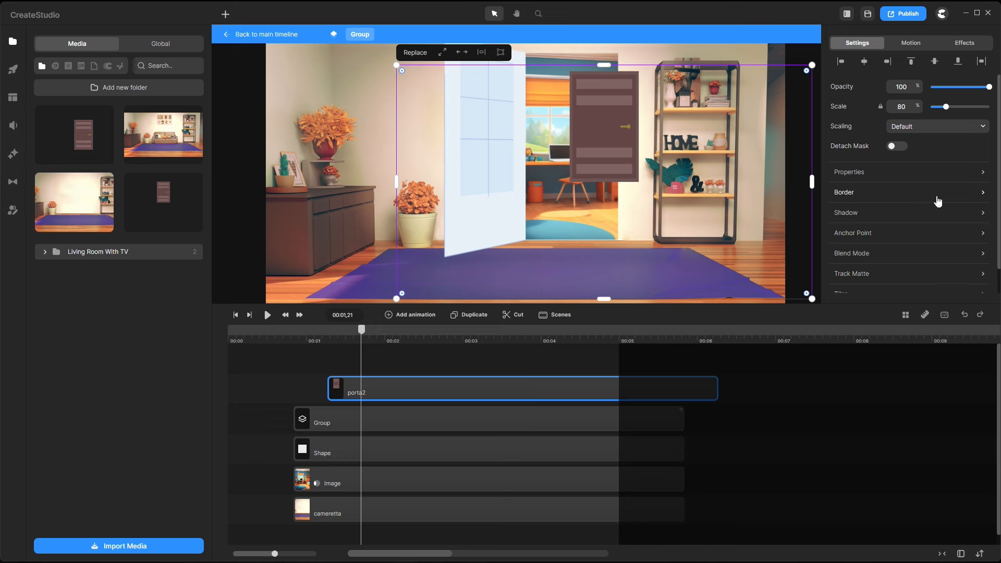
Step: Tilt the porta2 door with a 3D X rotation of 6° and move it to X 200 px, Y 250 px
left_click(967, 177)
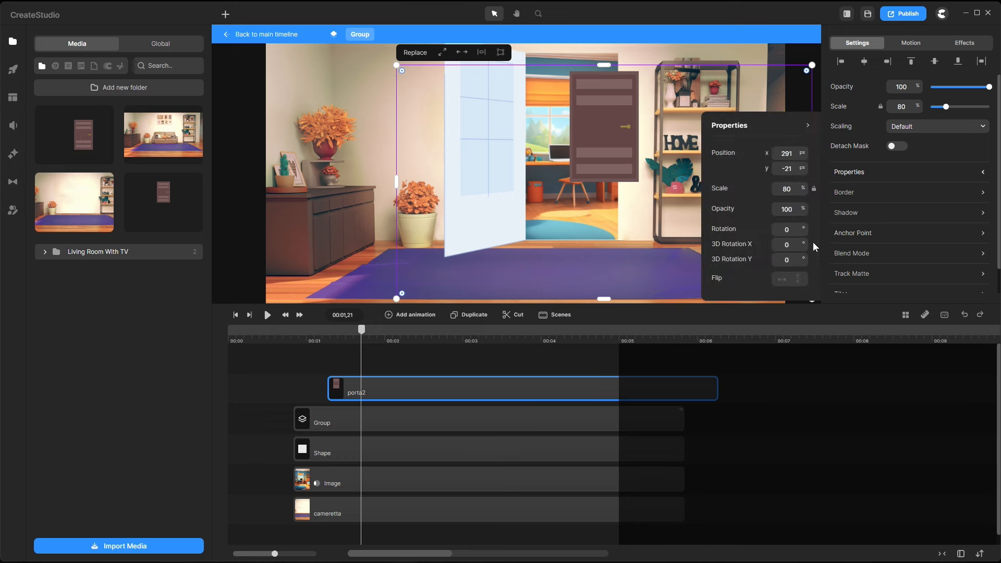
mouse_move(802, 246)
left_mouse_down()
mouse_move(818, 248)
mouse_move(803, 250)
left_mouse_up()
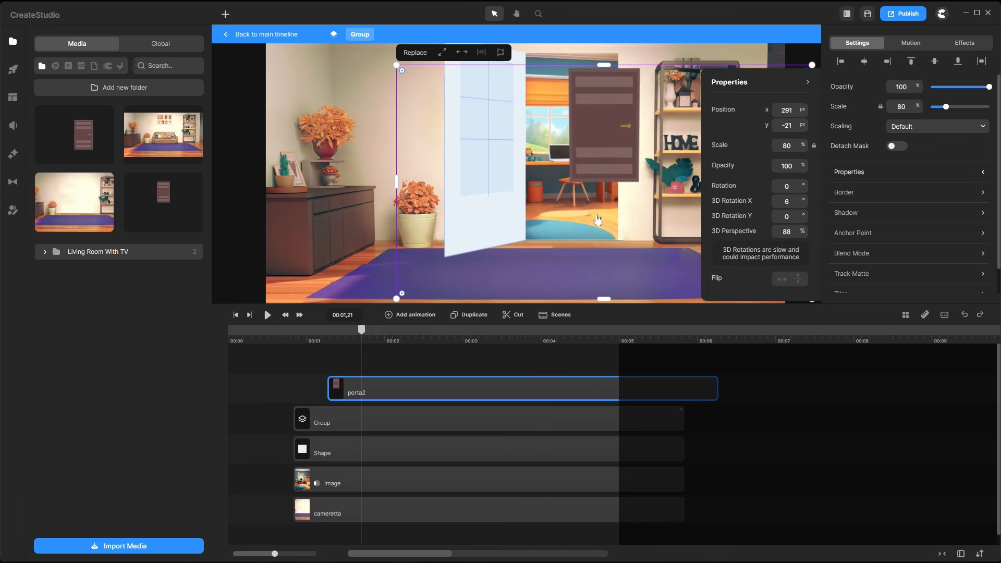
left_click_drag(598, 219, 555, 282)
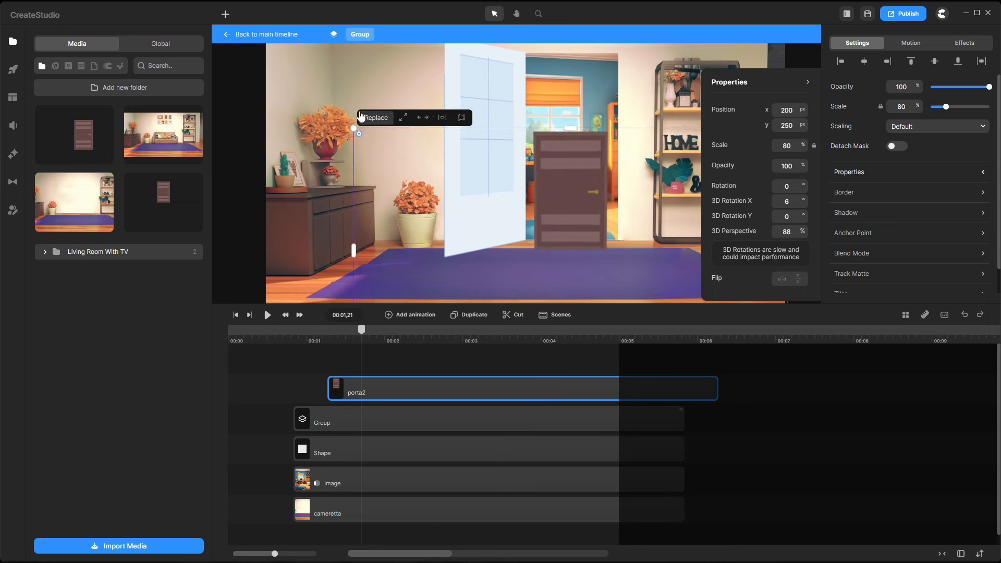
Step: Enlarge the porta2 door to 136% and fit it over the doorway at X 171 px, Y 195 px
left_click_drag(353, 129, 244, 68)
left_click_drag(623, 233, 693, 258)
left_click_drag(319, 97, 259, 59)
left_click_drag(580, 251, 592, 252)
left_click_drag(282, 65, 242, 46)
left_click_drag(591, 244, 605, 254)
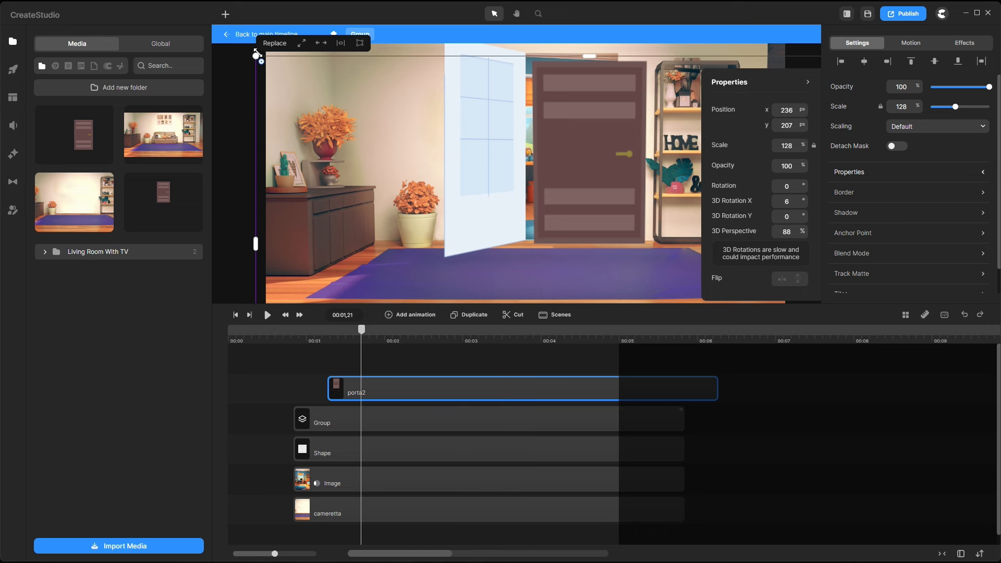
left_click_drag(256, 56, 215, 35)
left_click_drag(551, 253, 553, 260)
Step: Tilt the porta2 door backward about its bottom edge with the 3D X rotation, and leave the layer
scroll(561, 282, "down", 3)
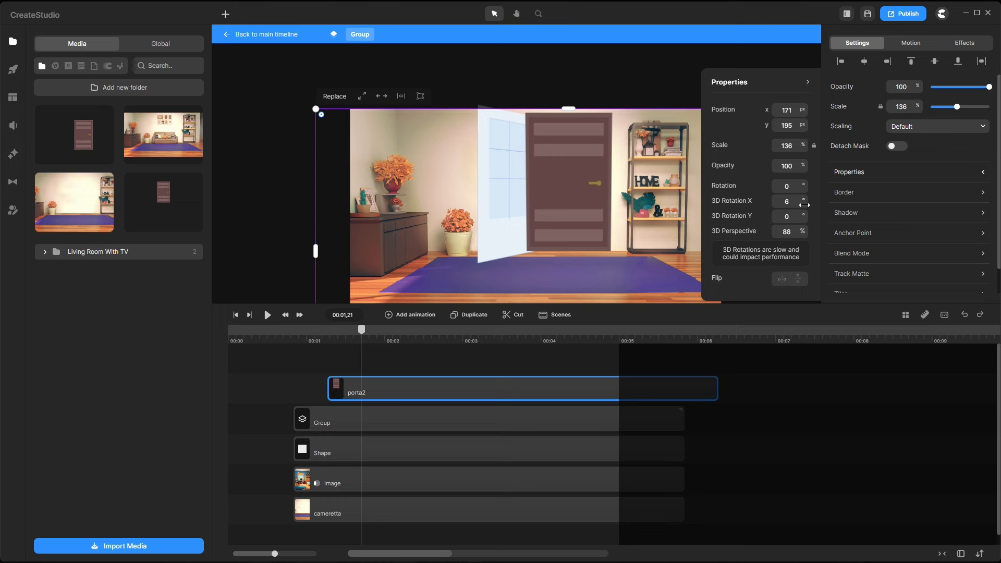
left_click_drag(805, 205, 808, 205)
left_click(727, 155)
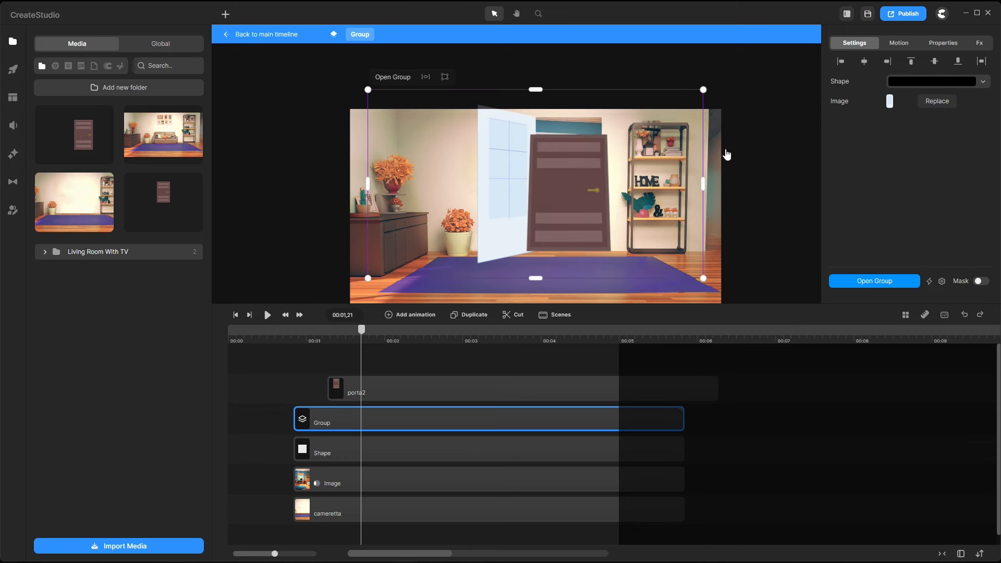